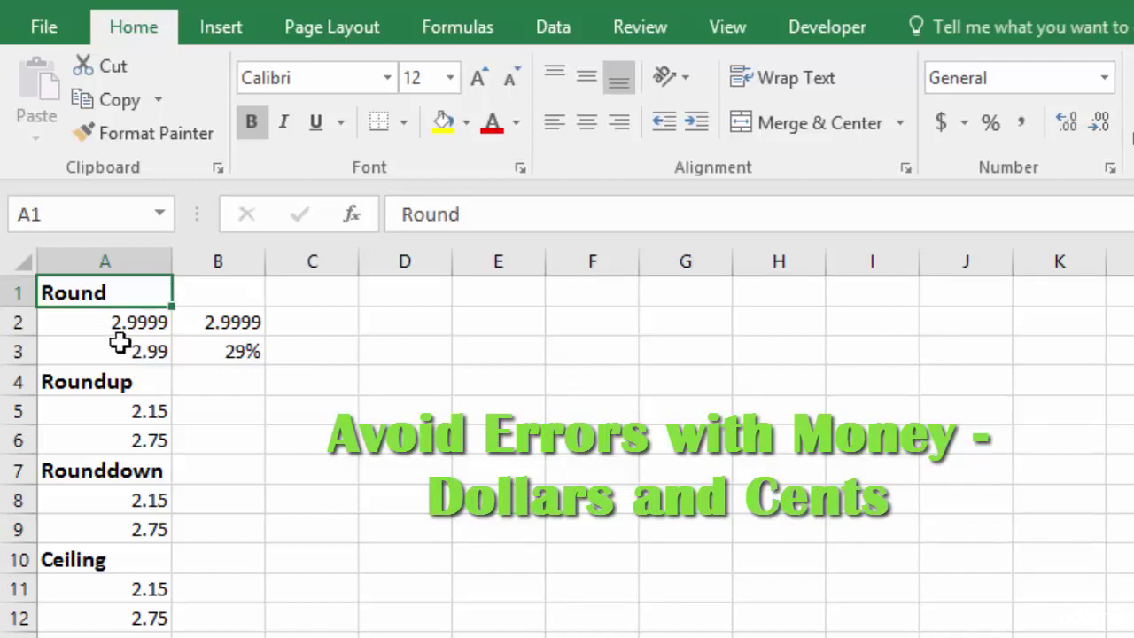
Enter an AutoSum of A2:B2 in C2, giving 5.9998.
{"action": "key", "text": "ctrl+End"}
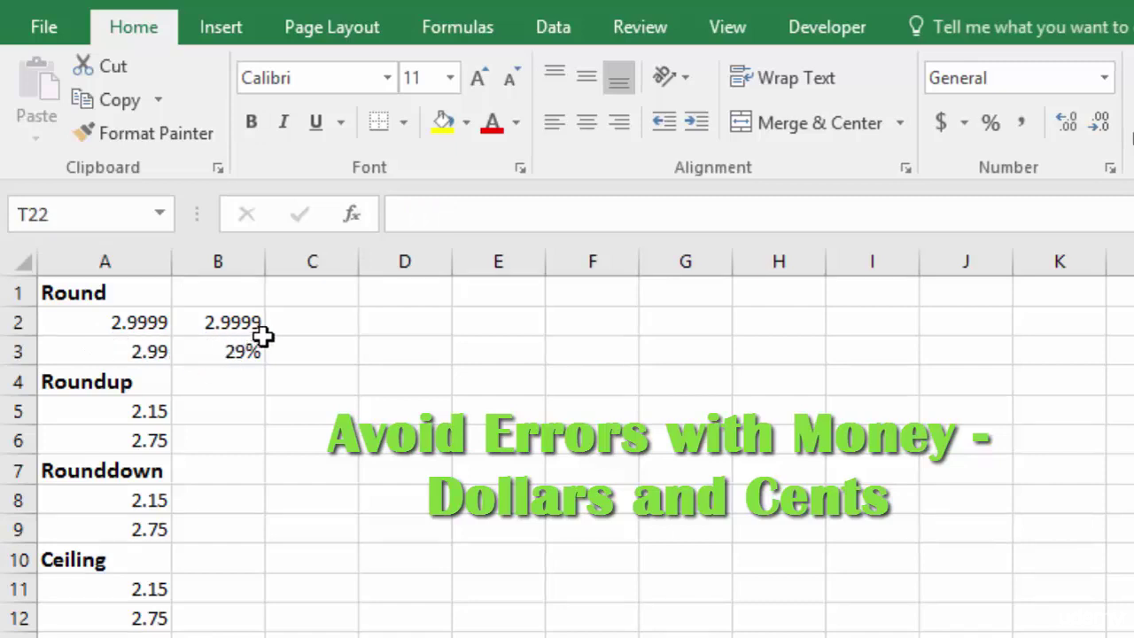
{"action": "key", "text": "Left"}
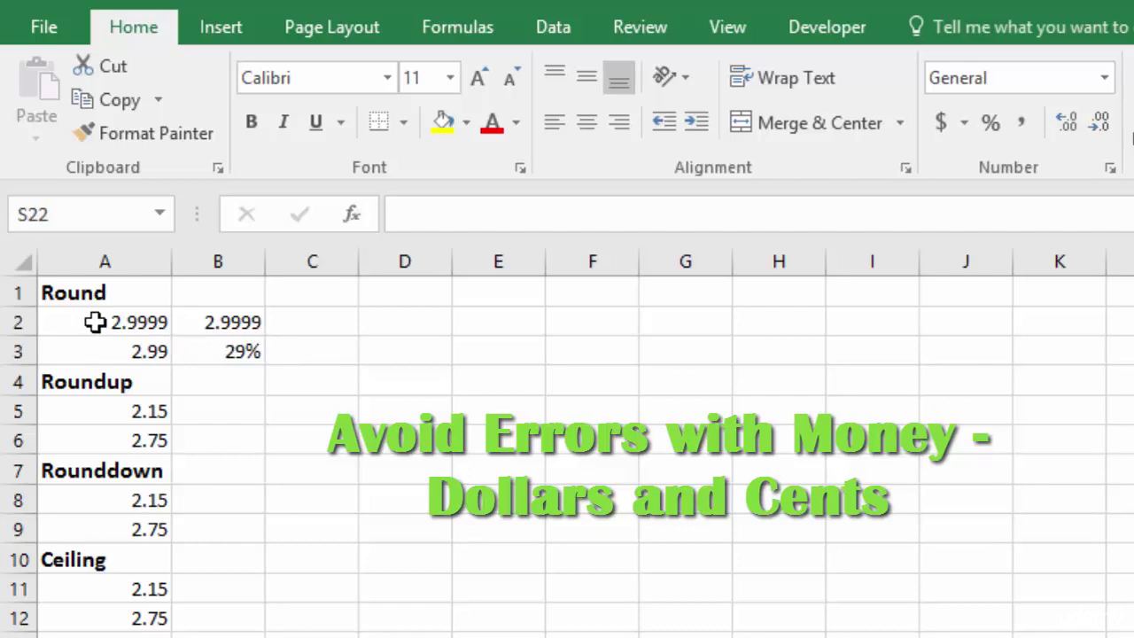
{"action": "left_click", "coordinate": [298, 327]}
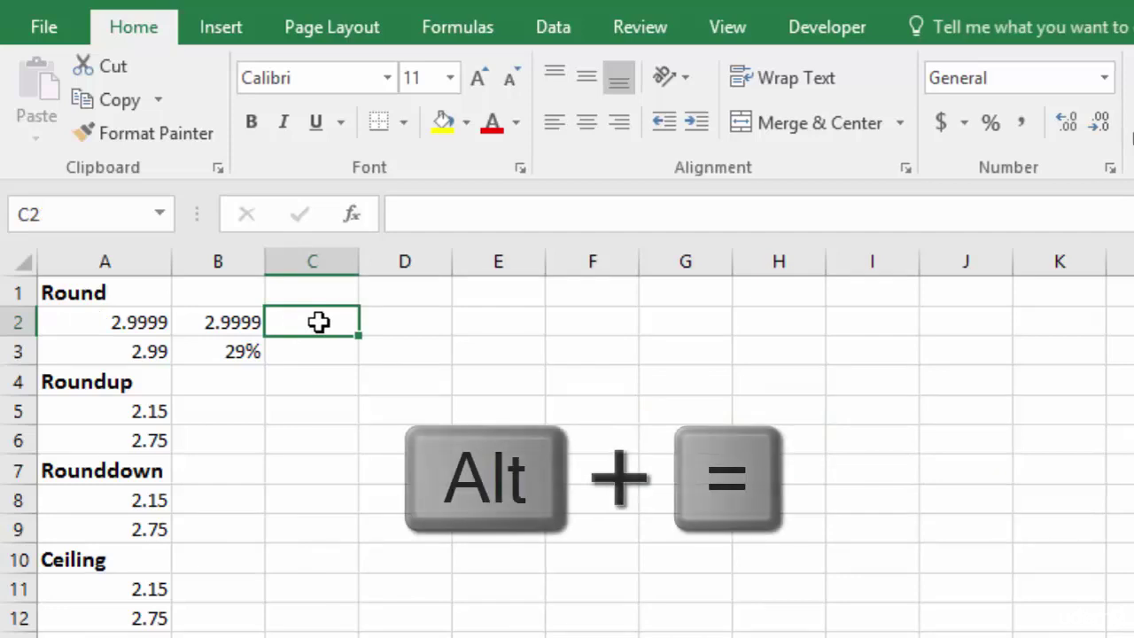
{"action": "key", "text": "alt+equal"}
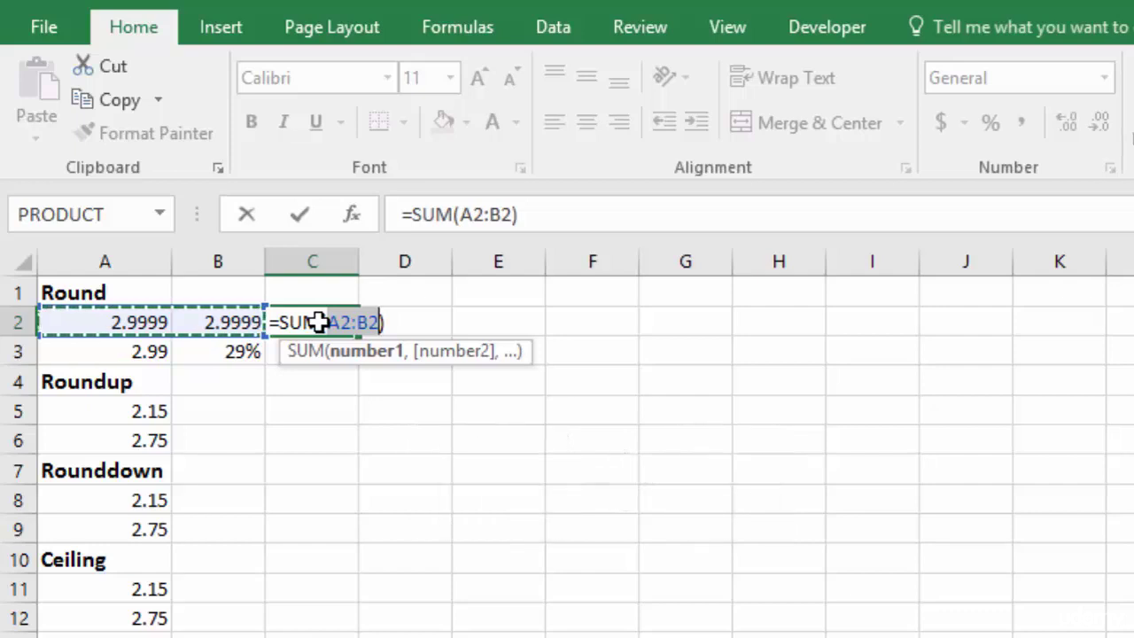
{"action": "key", "text": "Return"}
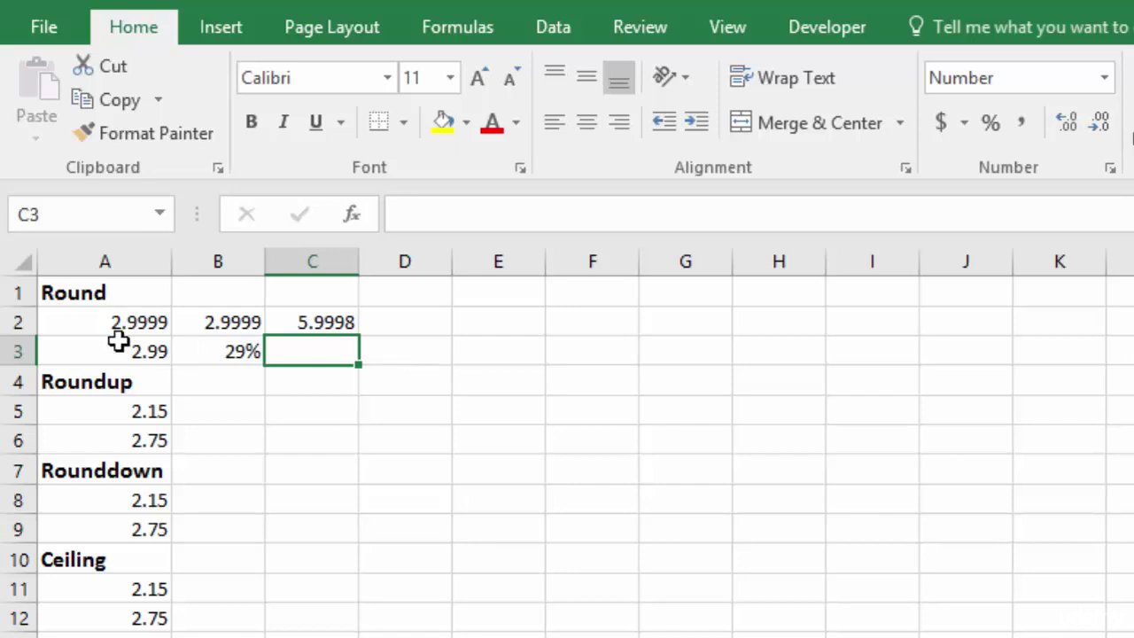
Format A2 and B2 with two decimals so both show 3.00.
{"action": "left_click", "coordinate": [141, 321]}
{"action": "left_click_drag", "start_coordinate": [142, 321], "coordinate": [261, 322]}
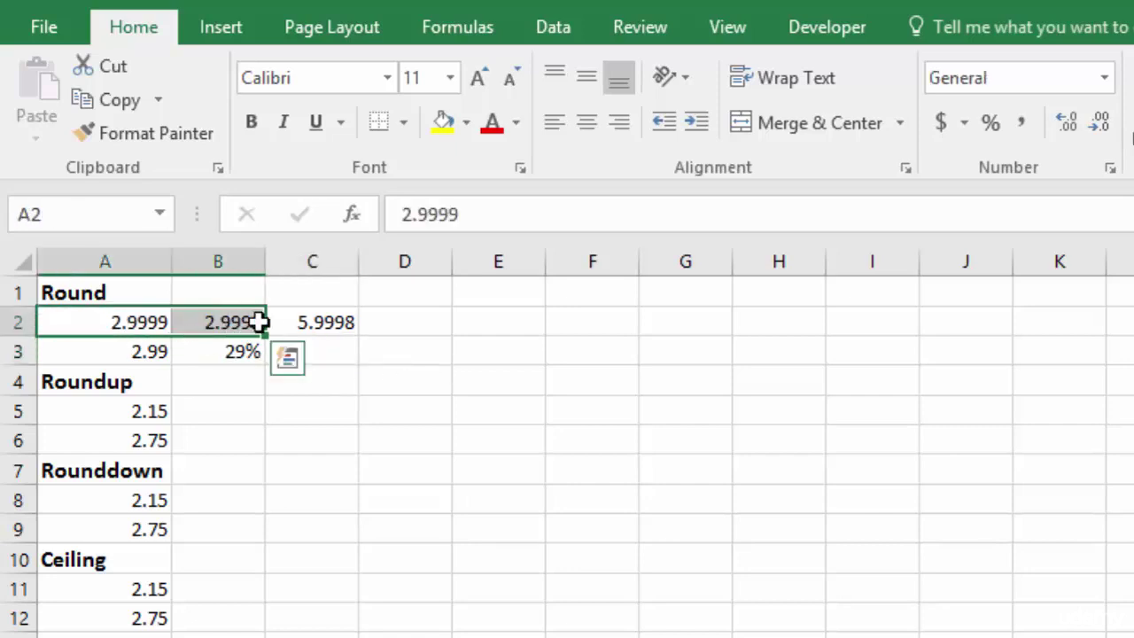
{"action": "left_click", "coordinate": [1100, 128]}
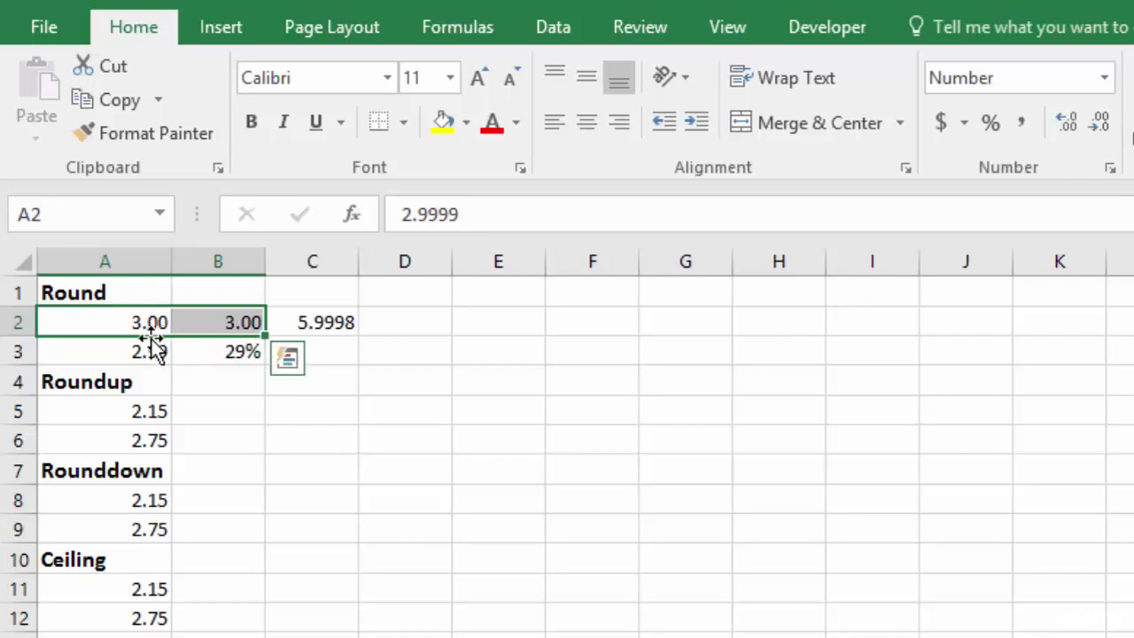
Check the stored values in A2 and B2 and the SUM formula in C2.
{"action": "left_click", "coordinate": [109, 322]}
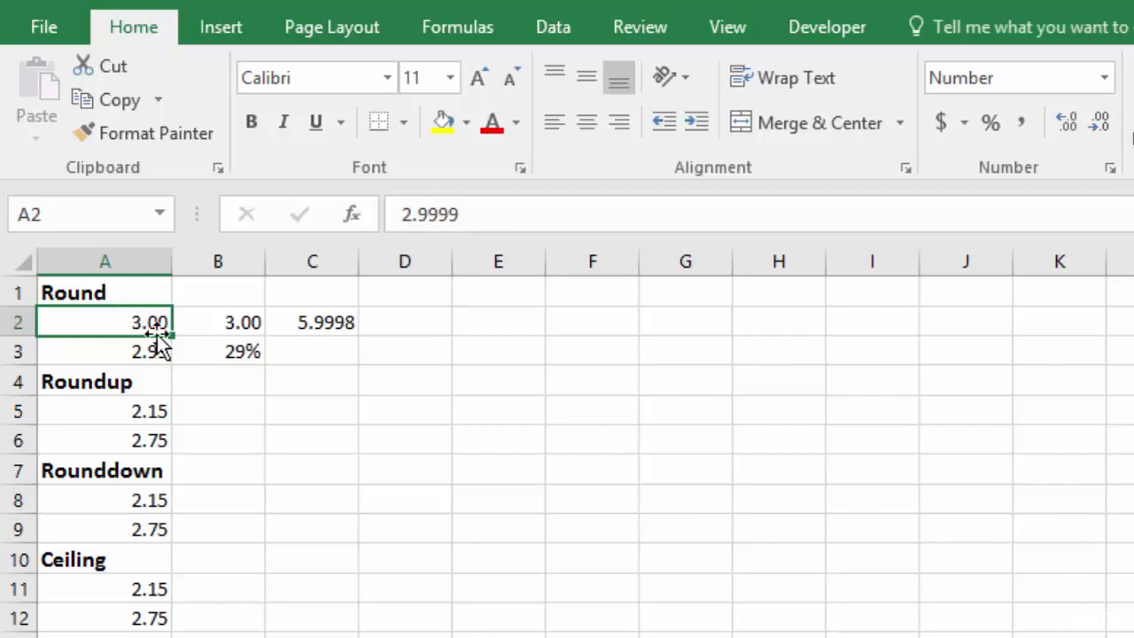
{"action": "left_click", "coordinate": [216, 322]}
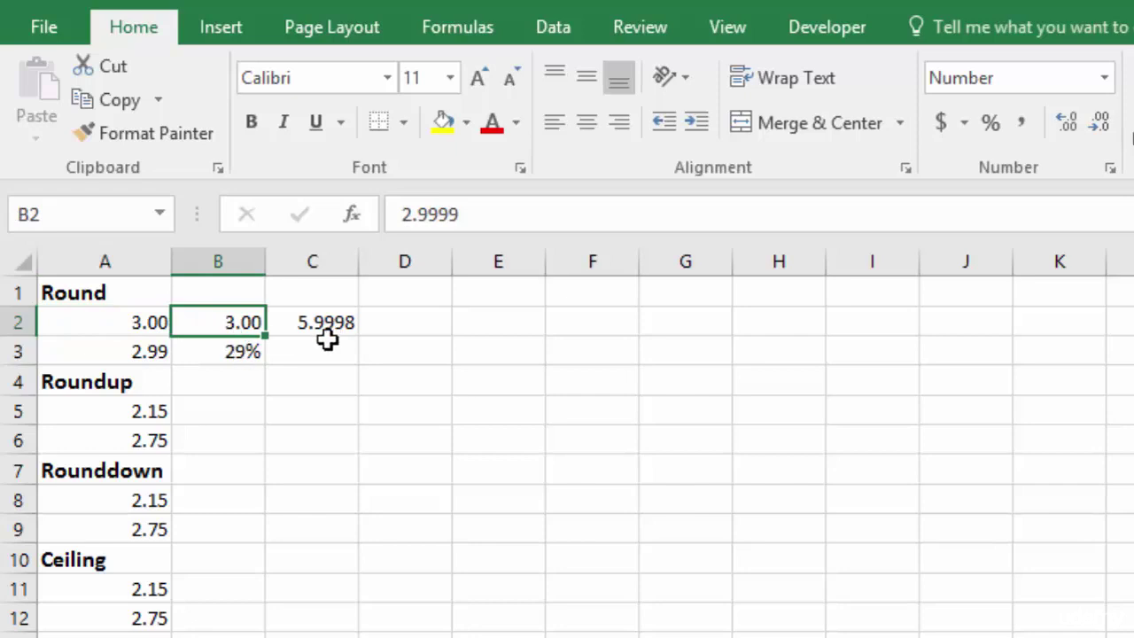
{"action": "left_click", "coordinate": [285, 321]}
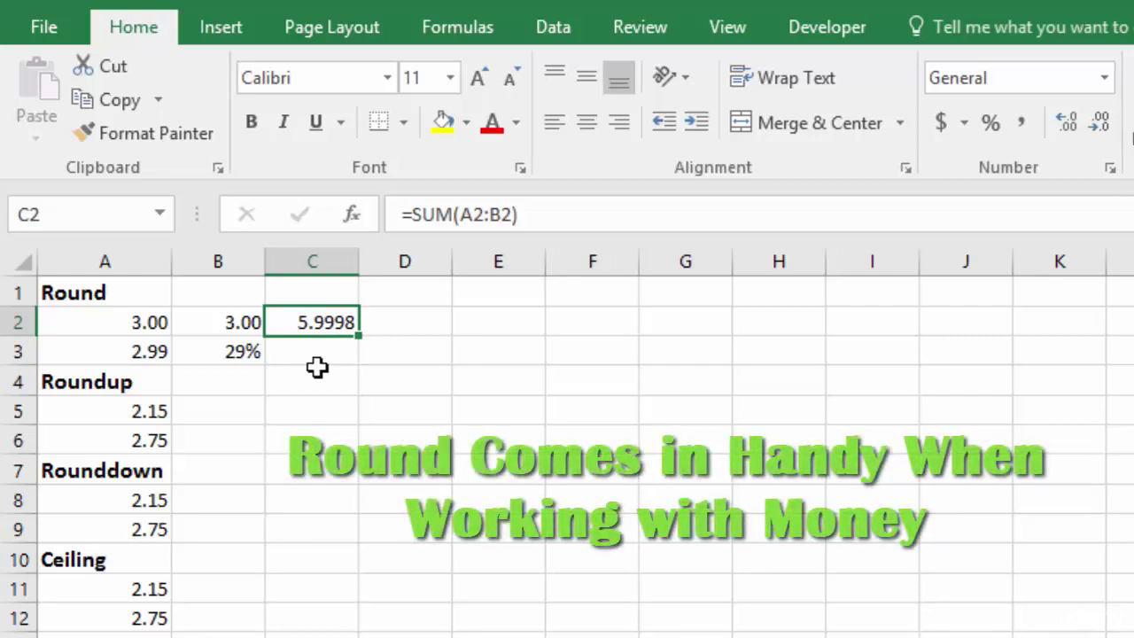
Replace C2's formula with =ROUND(A2+B2,2), giving 6.
{"action": "key", "text": "Delete"}
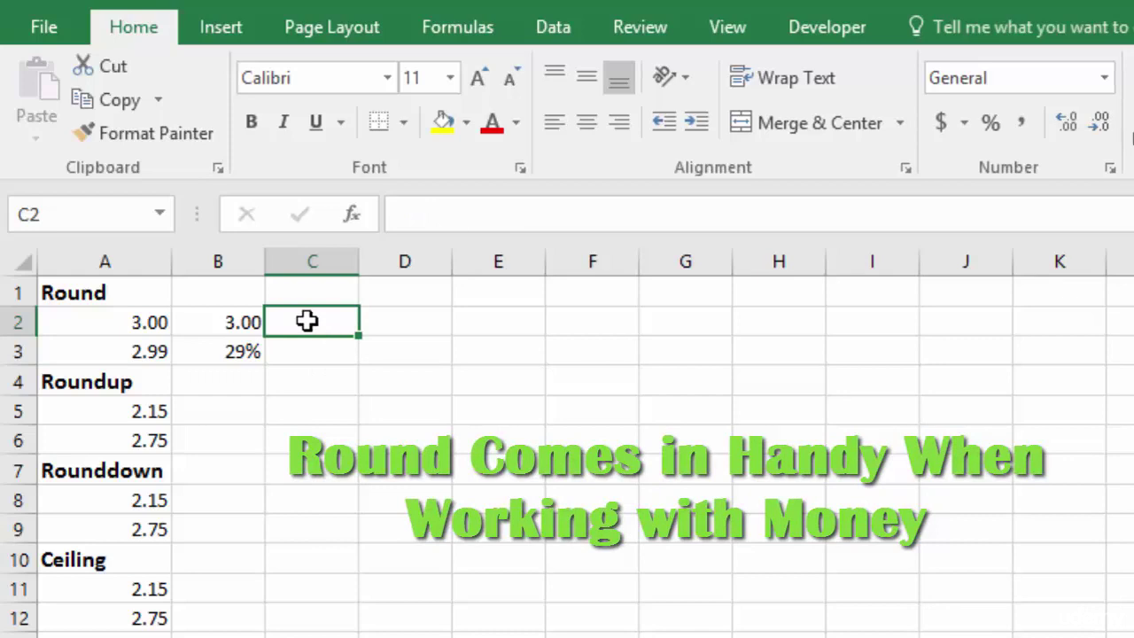
{"action": "type", "text": "="}
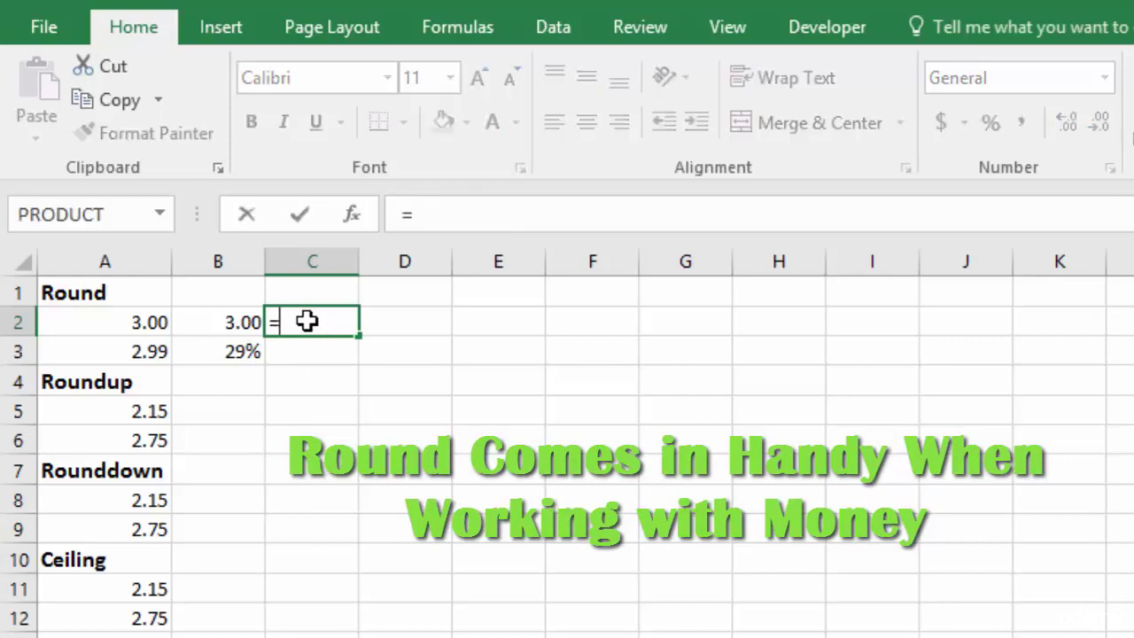
{"action": "type", "text": "roun"}
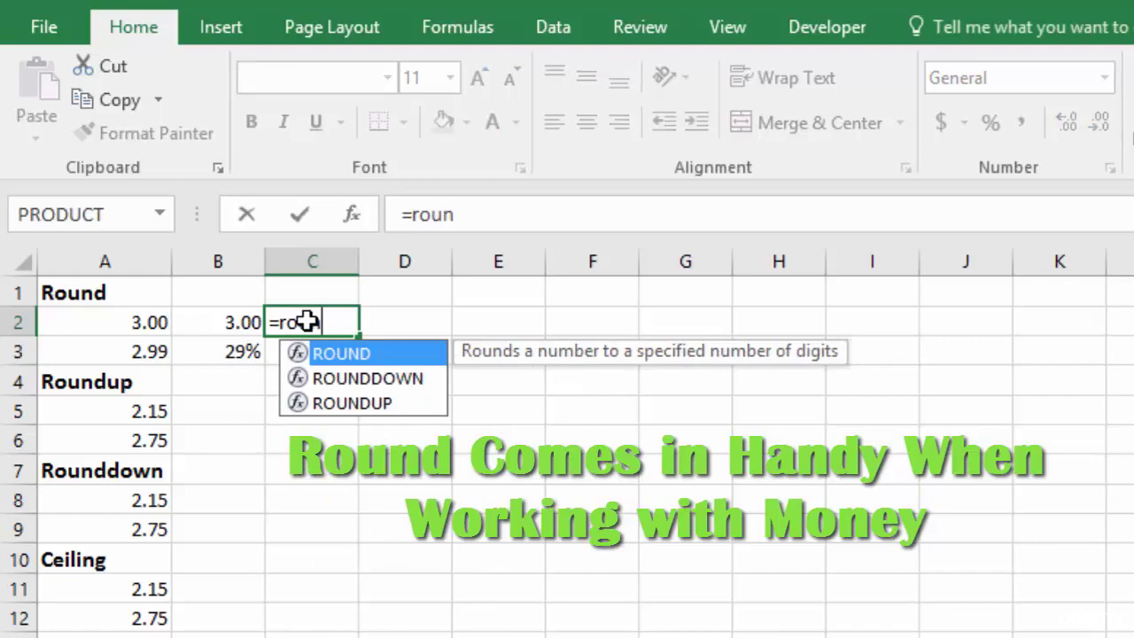
{"action": "key", "text": "Tab"}
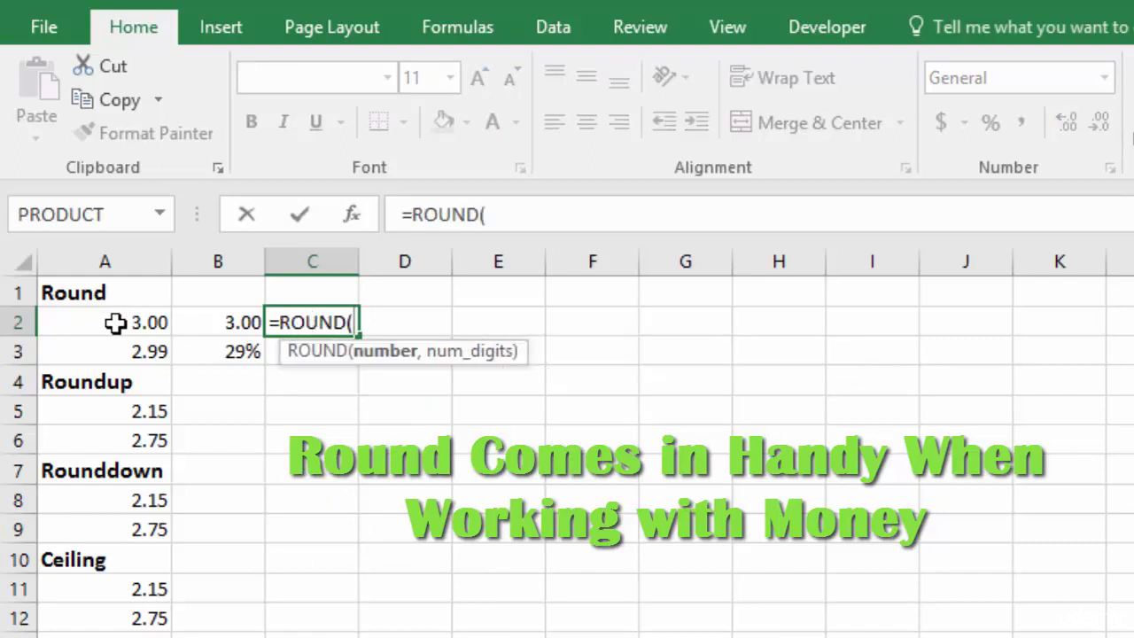
{"action": "left_click", "coordinate": [116, 322]}
{"action": "type", "text": "+"}
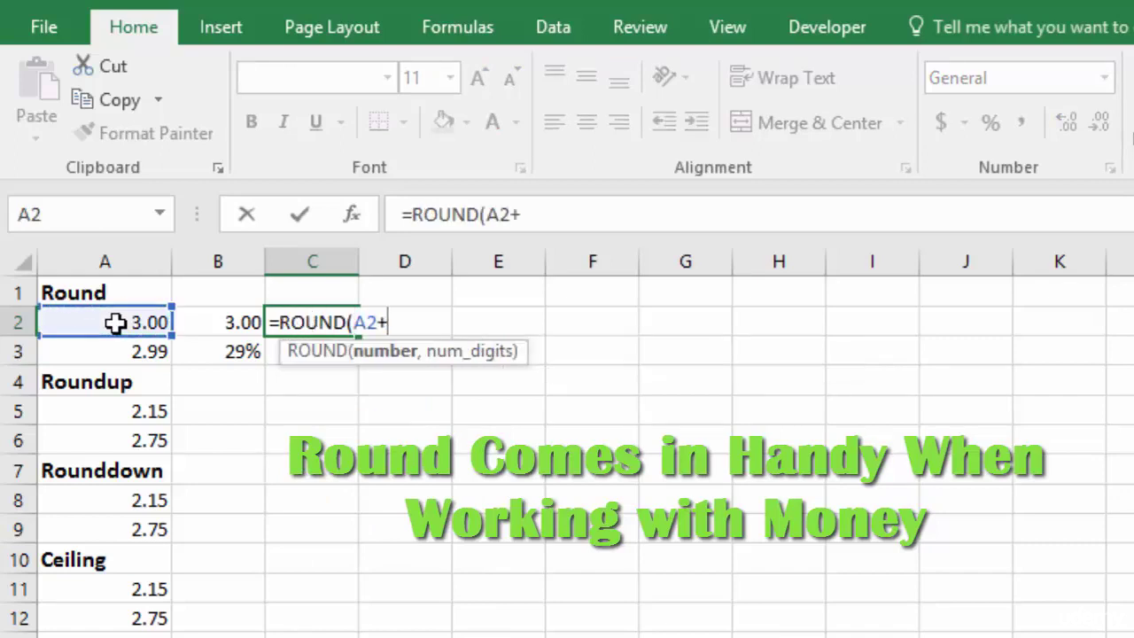
{"action": "left_click", "coordinate": [230, 324]}
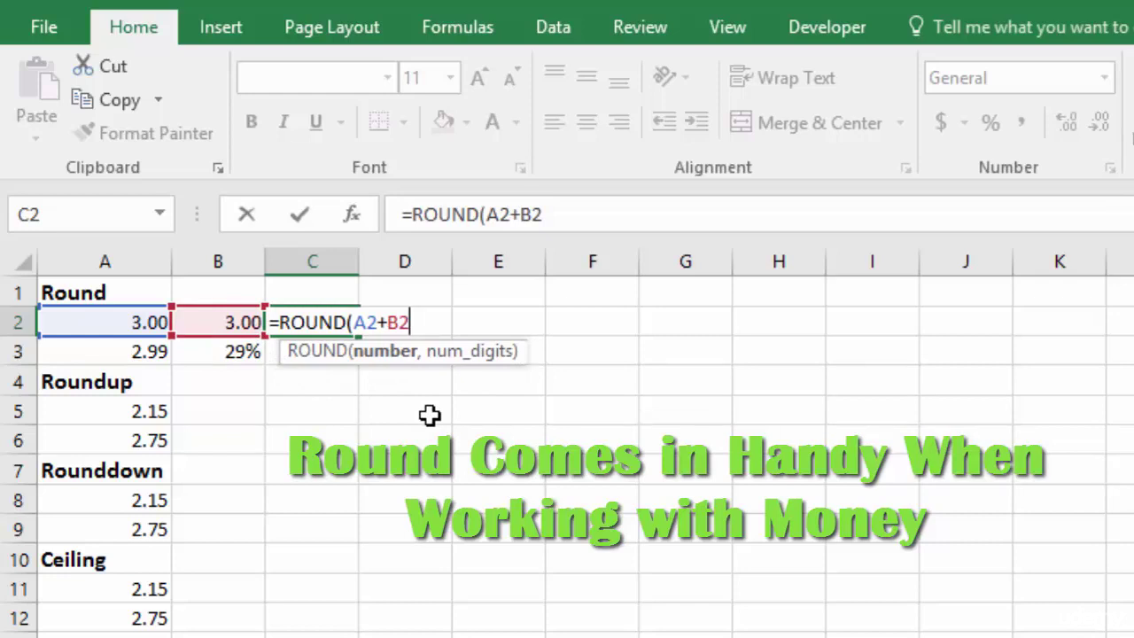
{"action": "type", "text": ","}
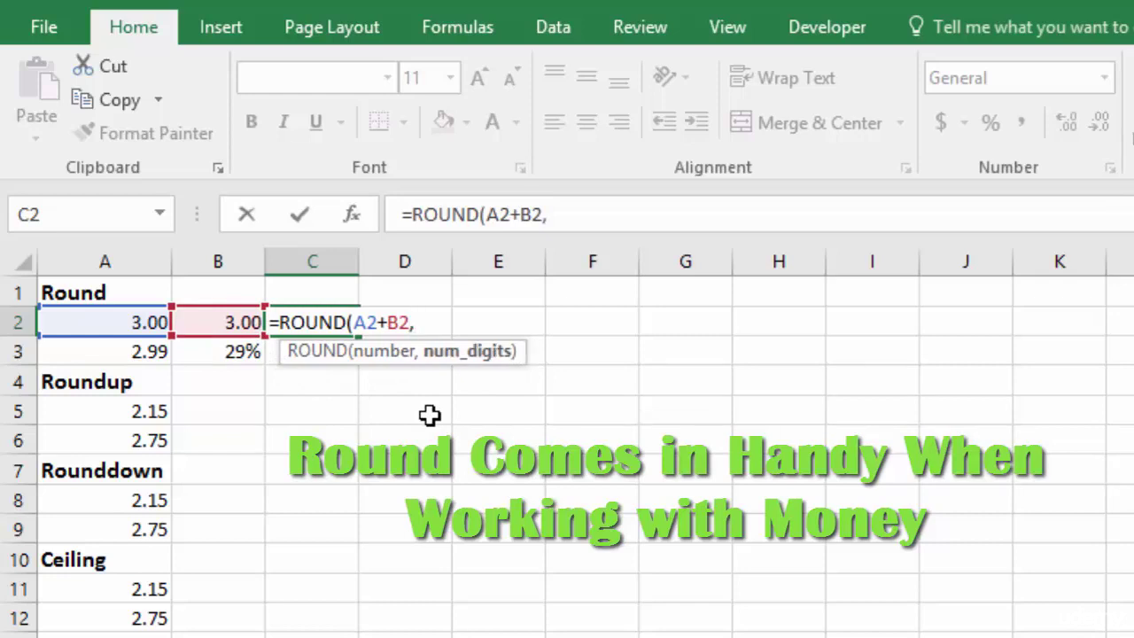
{"action": "type", "text": "2"}
{"action": "key", "text": "Tab"}
{"action": "left_click", "coordinate": [311, 324]}
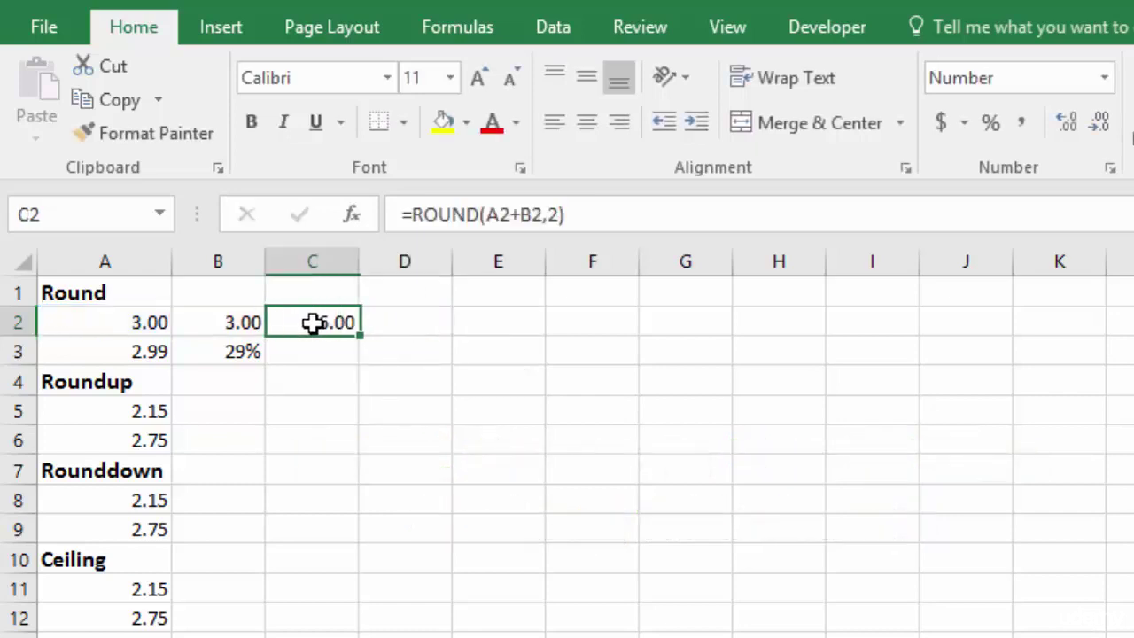
Display C2 with six decimal places as 6.000000.
{"action": "left_click", "coordinate": [1067, 125]}
{"action": "left_click", "coordinate": [1066, 125]}
{"action": "left_click", "coordinate": [1066, 125]}
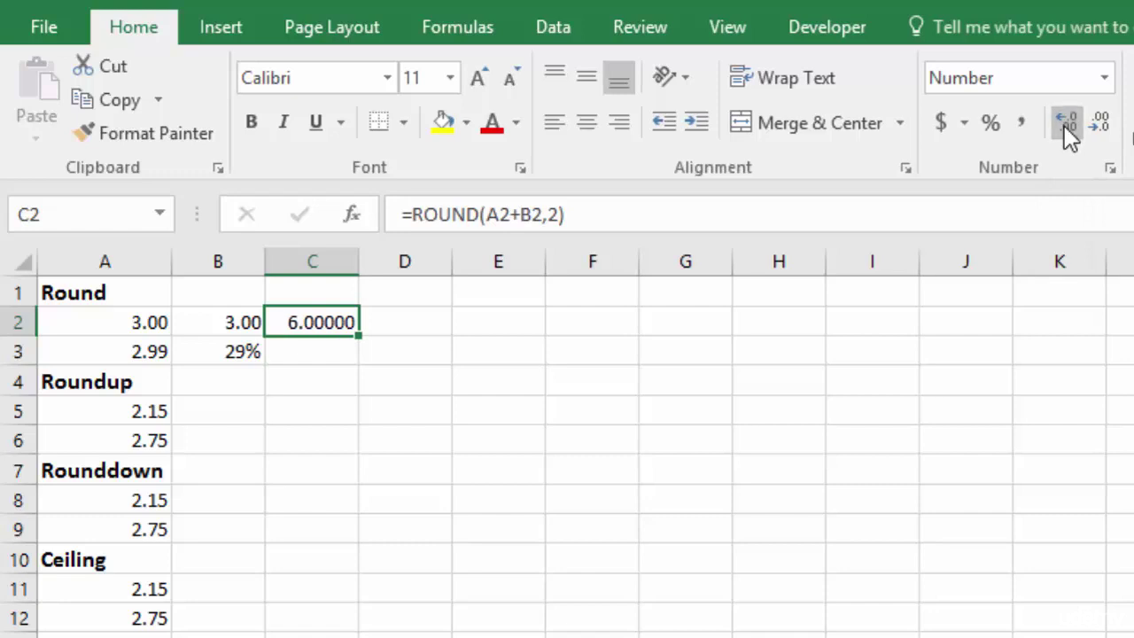
{"action": "left_click", "coordinate": [1066, 125]}
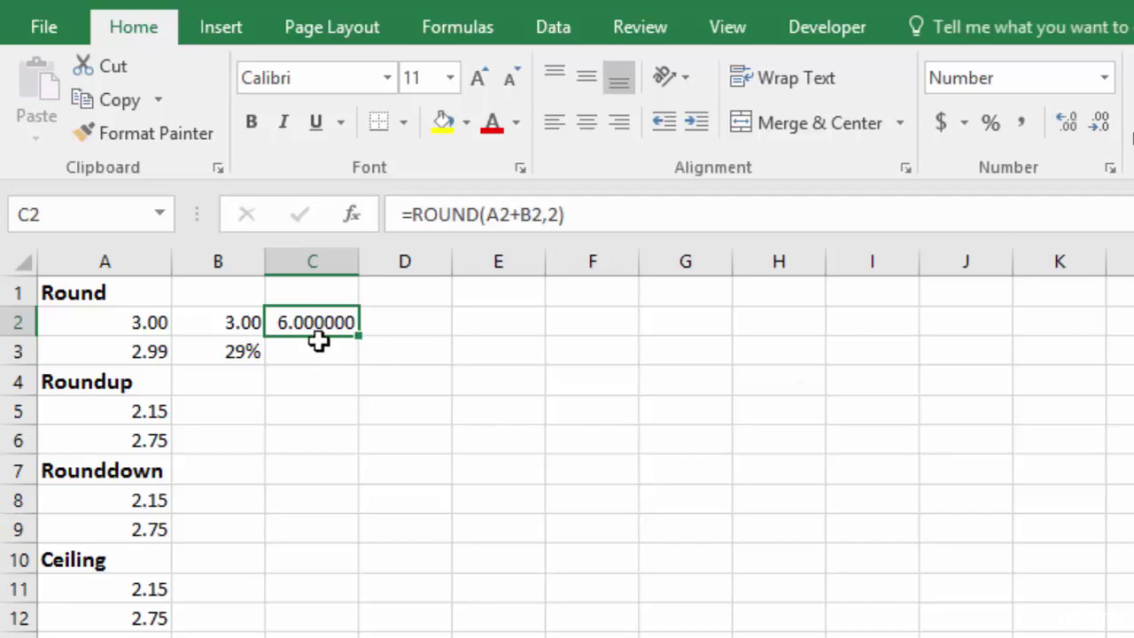
Enter the unrounded sum =A2+B2 in D2, showing 5.99980.
{"action": "left_click", "coordinate": [405, 323]}
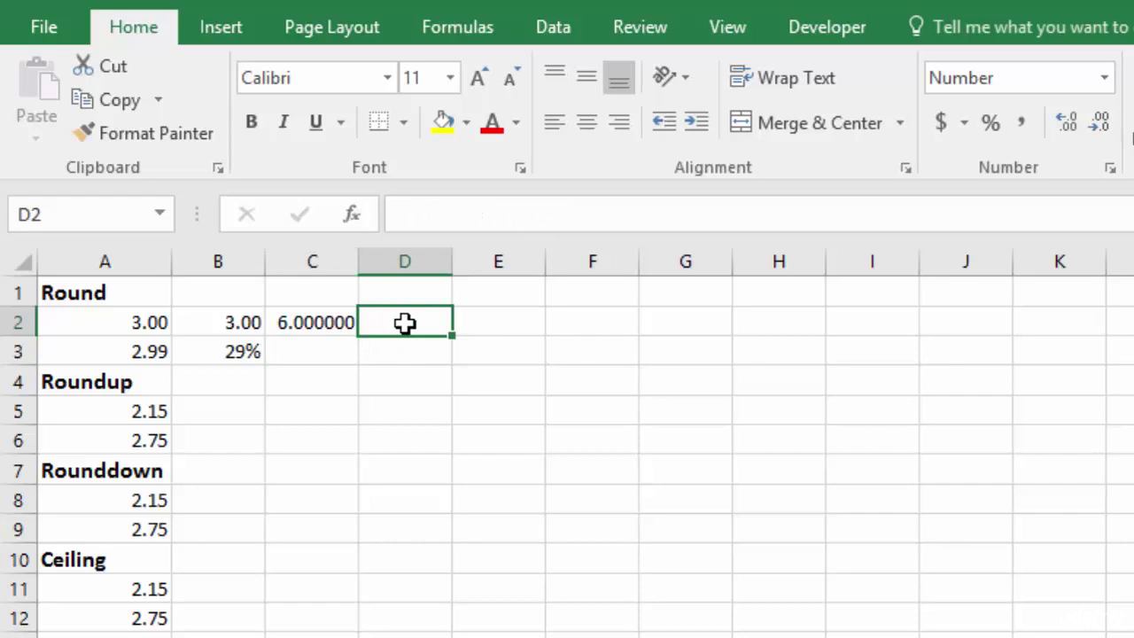
{"action": "type", "text": "="}
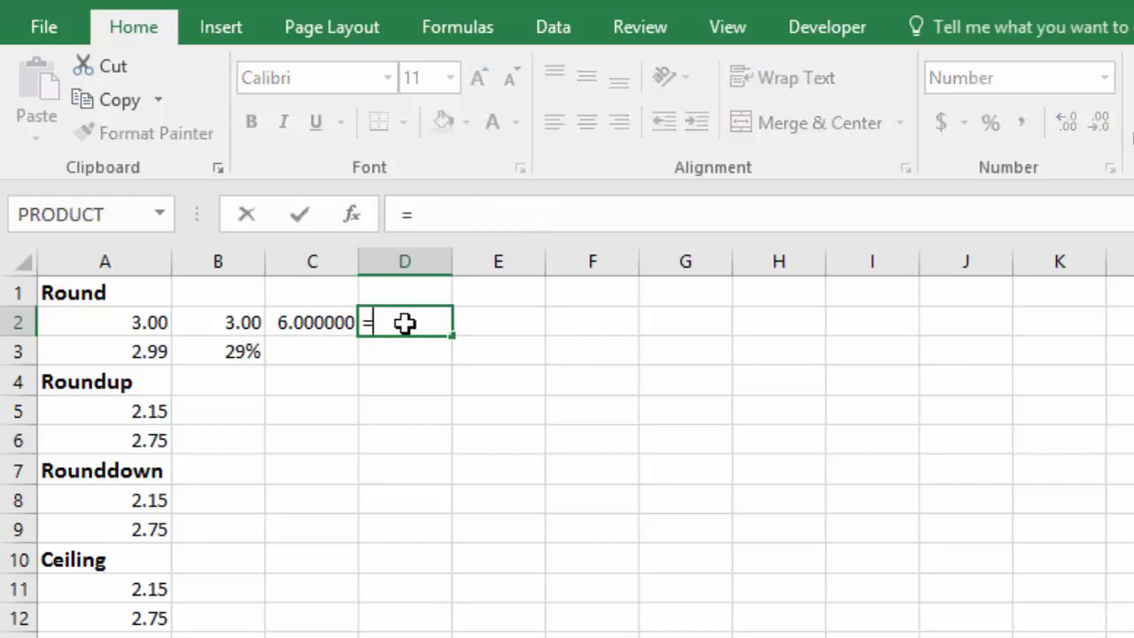
{"action": "left_click", "coordinate": [113, 327]}
{"action": "type", "text": "+"}
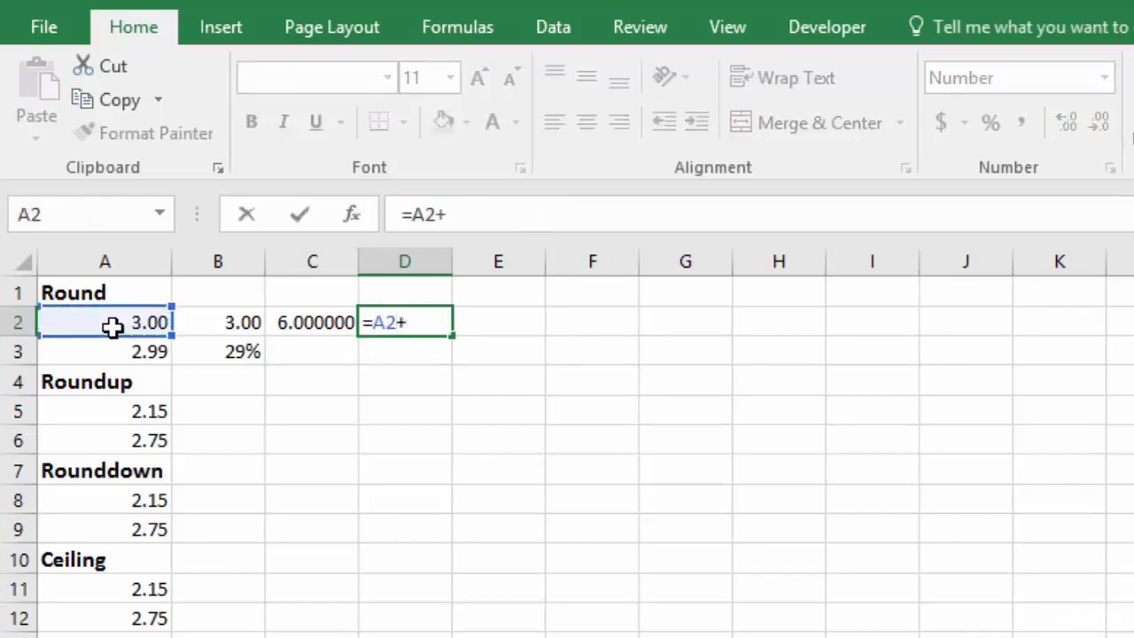
{"action": "left_click", "coordinate": [223, 324]}
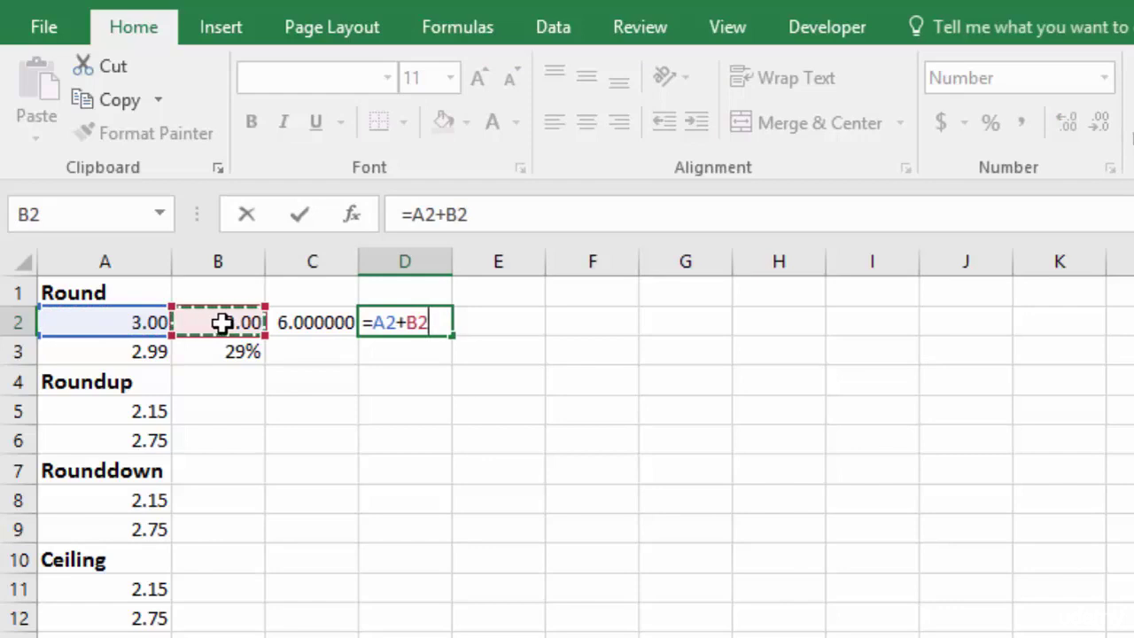
{"action": "key", "text": "Return"}
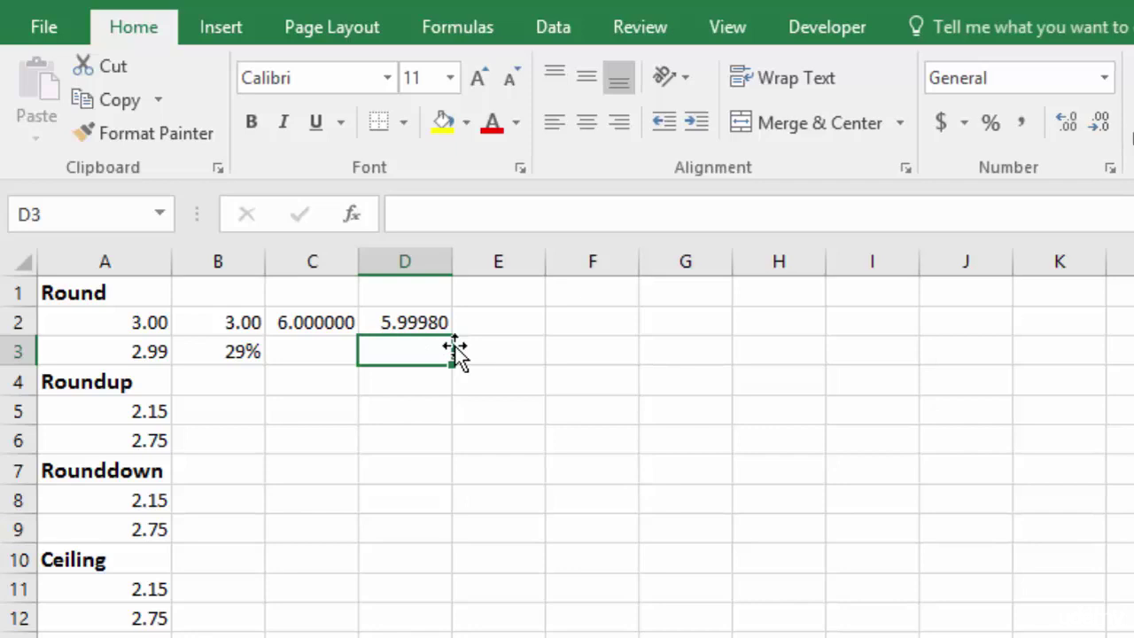
{"action": "left_click", "coordinate": [220, 321]}
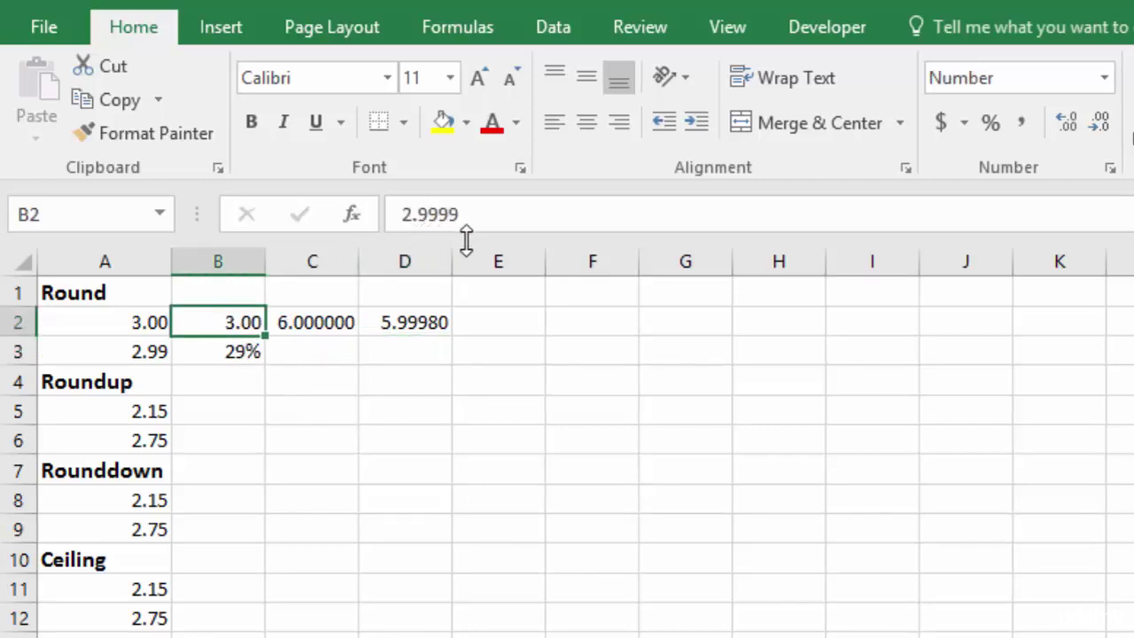
Trim D2 to two decimals, then restore its full 5.99980 display.
{"action": "left_click", "coordinate": [121, 324]}
{"action": "left_click", "coordinate": [394, 321]}
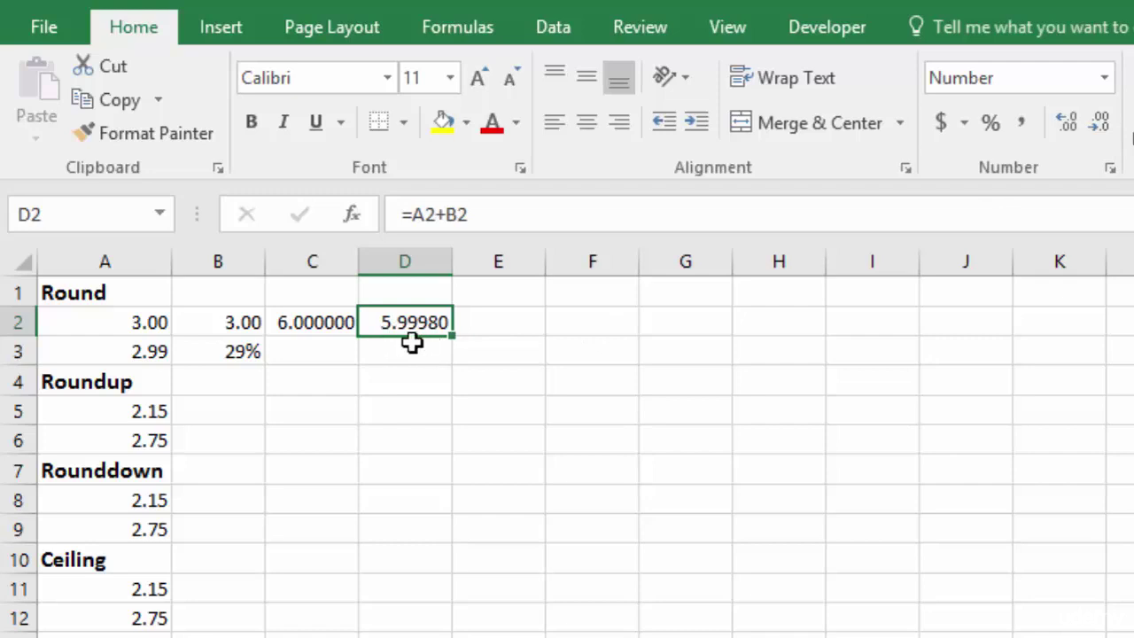
{"action": "left_click", "coordinate": [1102, 124]}
{"action": "left_click", "coordinate": [1104, 127]}
{"action": "left_click", "coordinate": [1104, 127]}
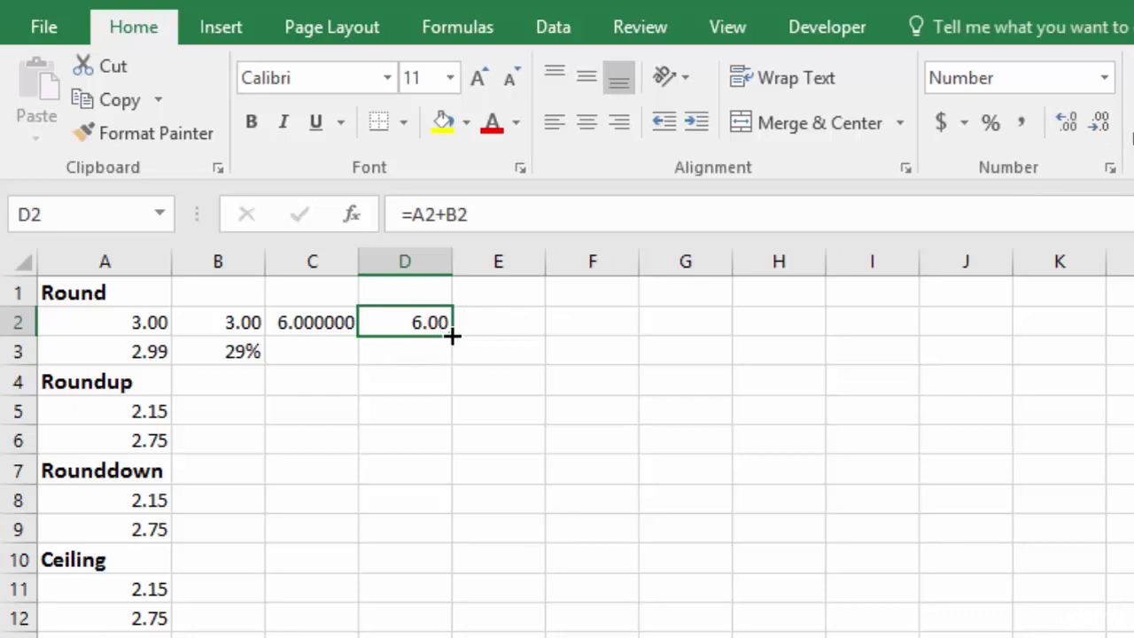
{"action": "left_click", "coordinate": [1069, 122]}
{"action": "left_click", "coordinate": [1068, 123]}
{"action": "left_click", "coordinate": [1068, 123]}
Reduce C2's display to two decimals, showing 6.00.
{"action": "left_click", "coordinate": [312, 325]}
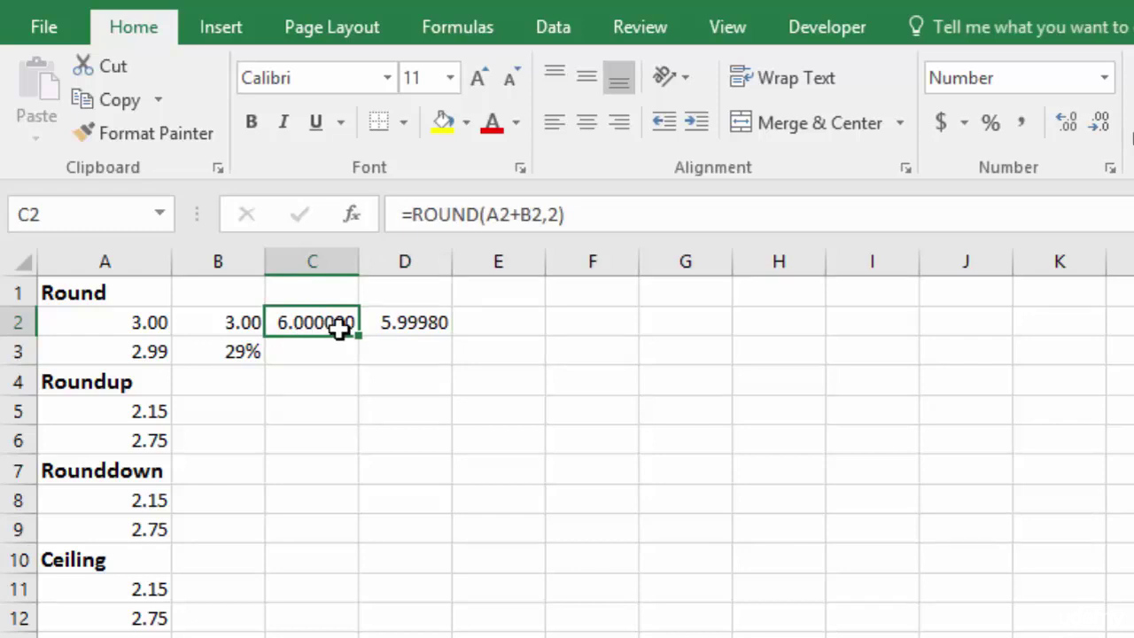
{"action": "left_click", "coordinate": [1102, 128]}
{"action": "left_click", "coordinate": [1101, 128]}
{"action": "left_click", "coordinate": [1101, 129]}
{"action": "left_click", "coordinate": [1102, 129]}
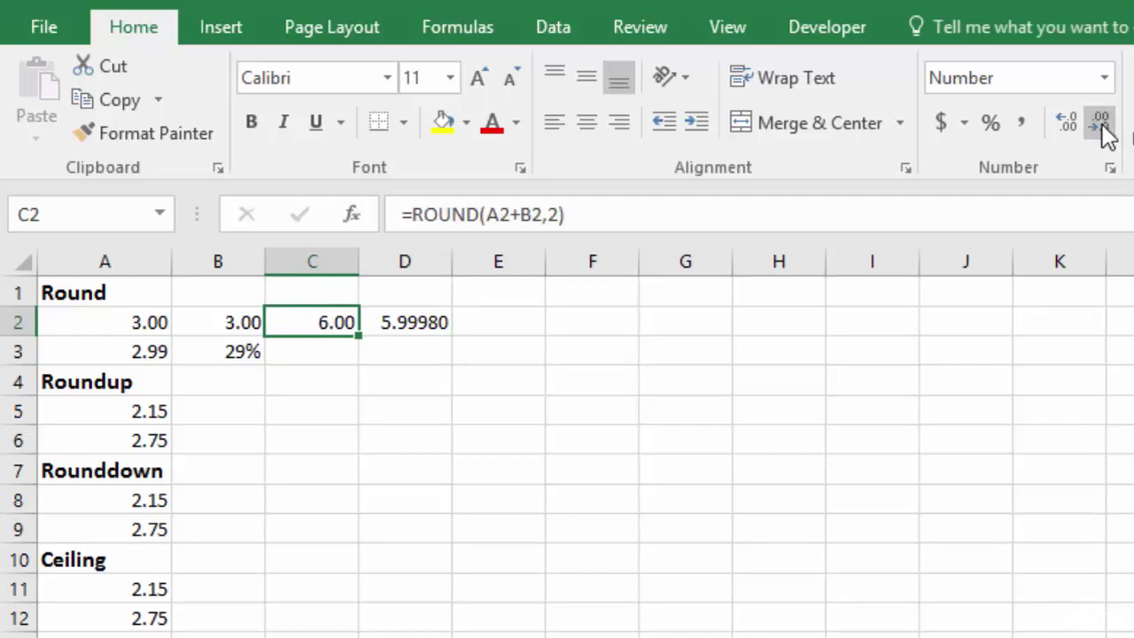
Enter =D2*100 in E2, giving 599.98.
{"action": "left_click", "coordinate": [417, 325]}
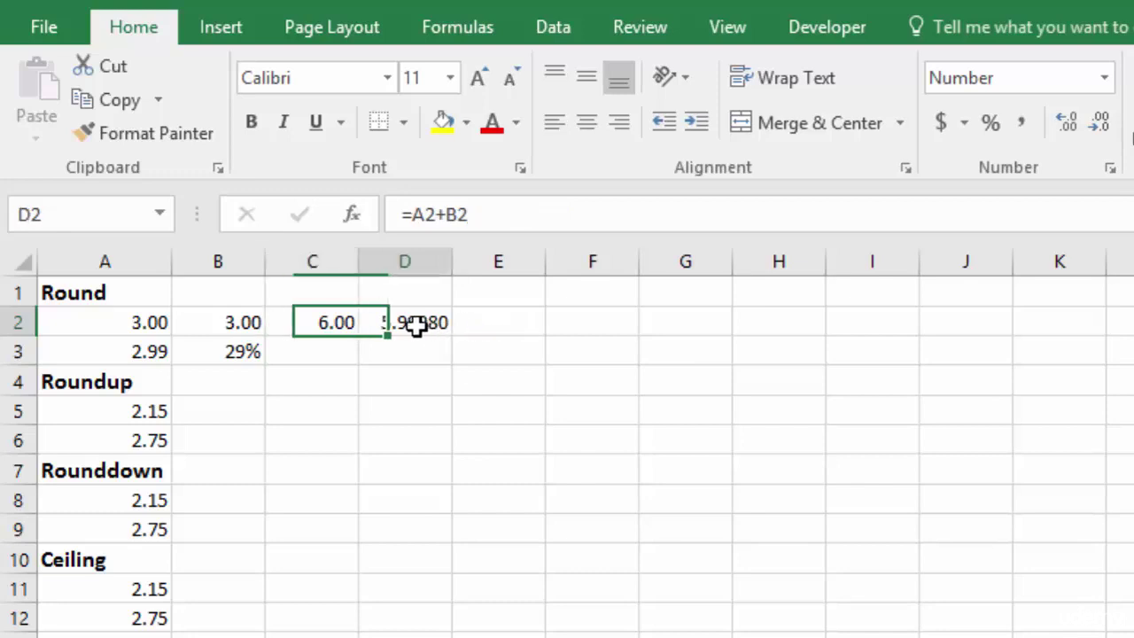
{"action": "left_click", "coordinate": [493, 322]}
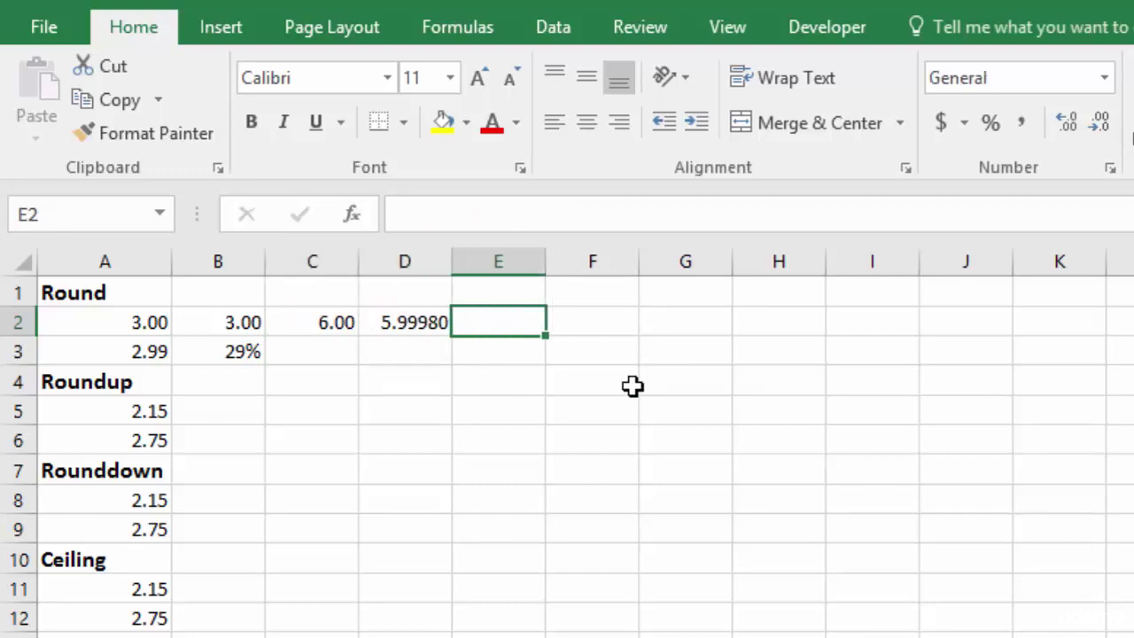
{"action": "type", "text": "="}
{"action": "left_click", "coordinate": [392, 322]}
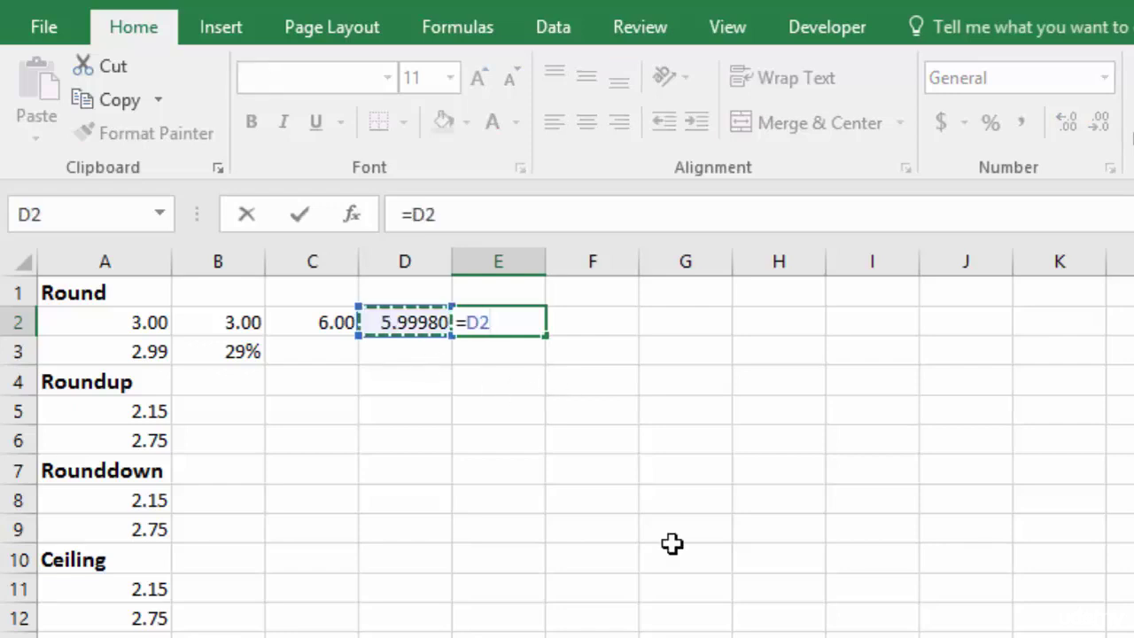
{"action": "type", "text": "*100"}
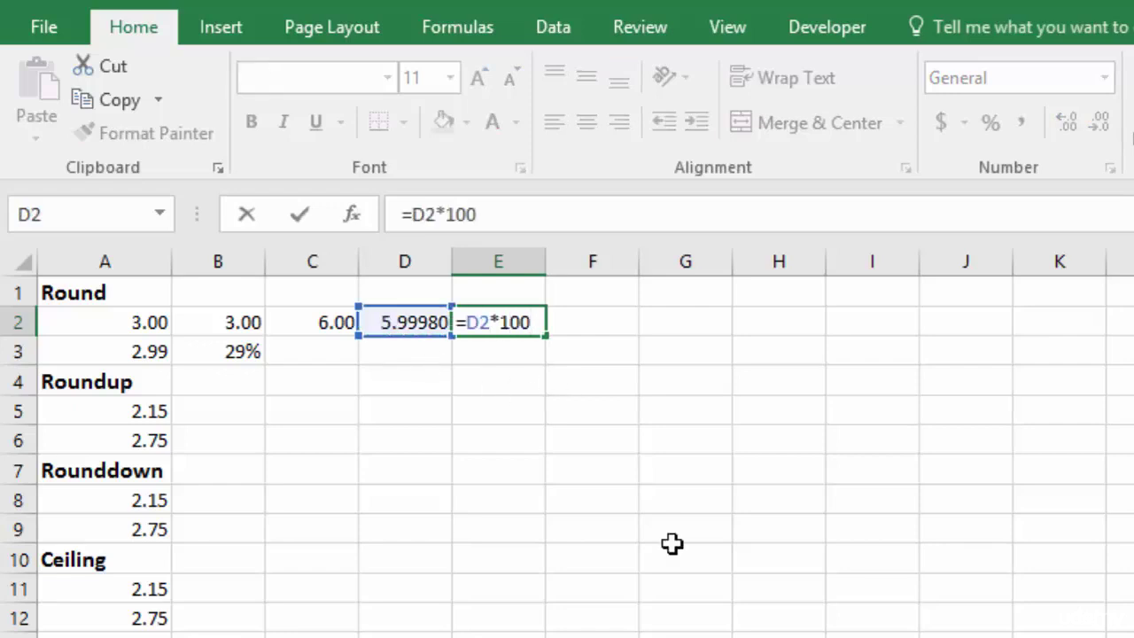
{"action": "key", "text": "Return"}
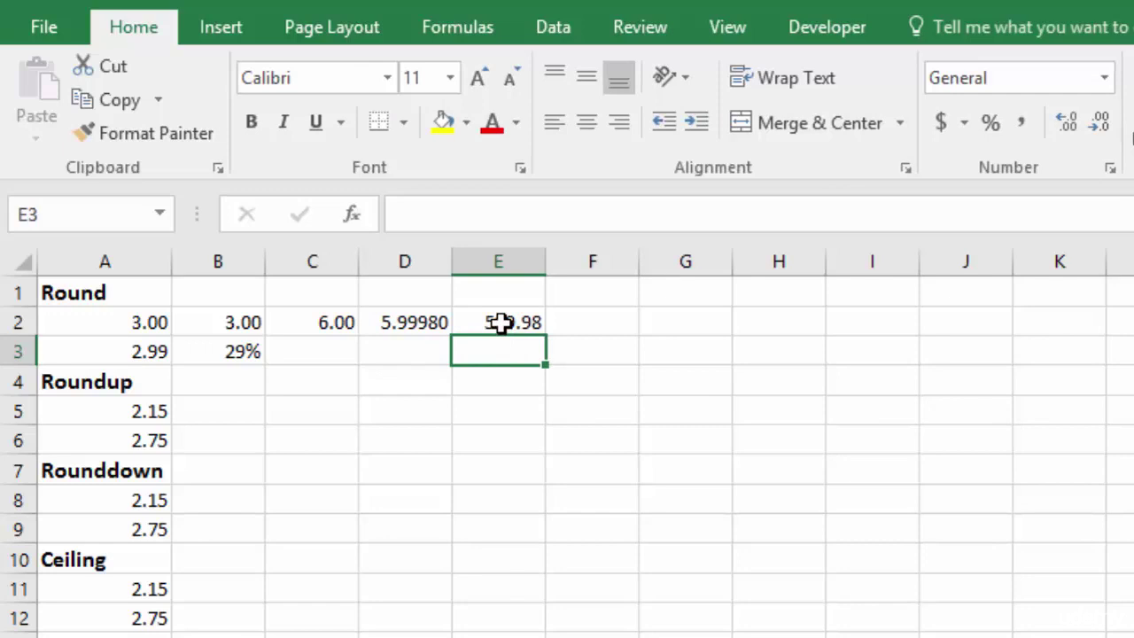
{"action": "left_click", "coordinate": [500, 324]}
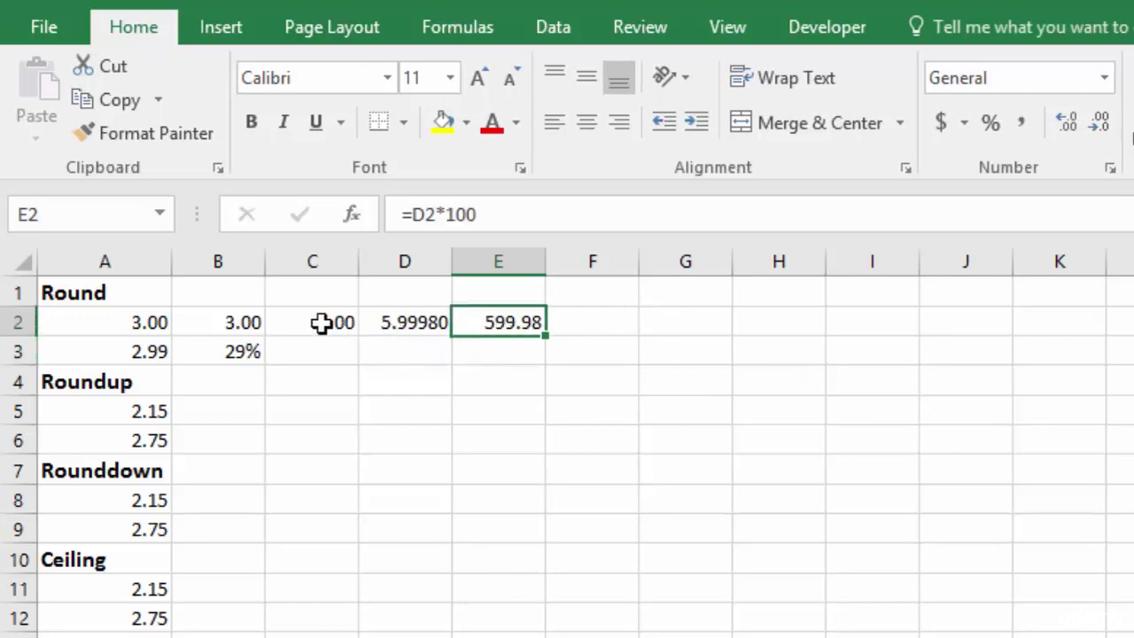
Enter =C2*100 in F2 and format it to show 600.00.
{"action": "left_click", "coordinate": [581, 330]}
{"action": "type", "text": "="}
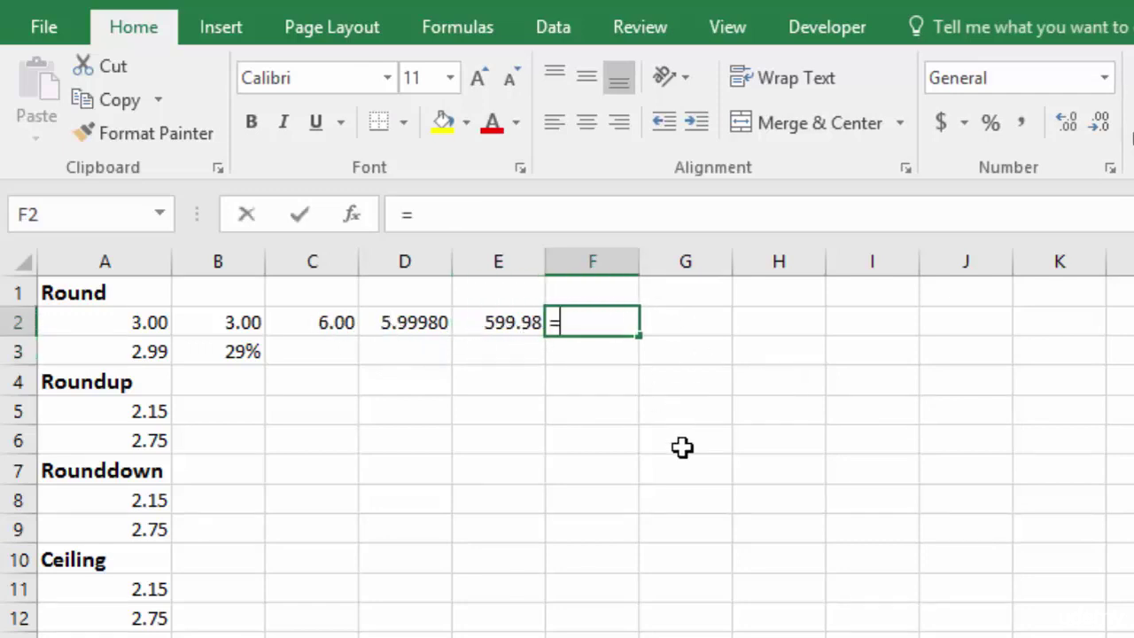
{"action": "left_click", "coordinate": [312, 323]}
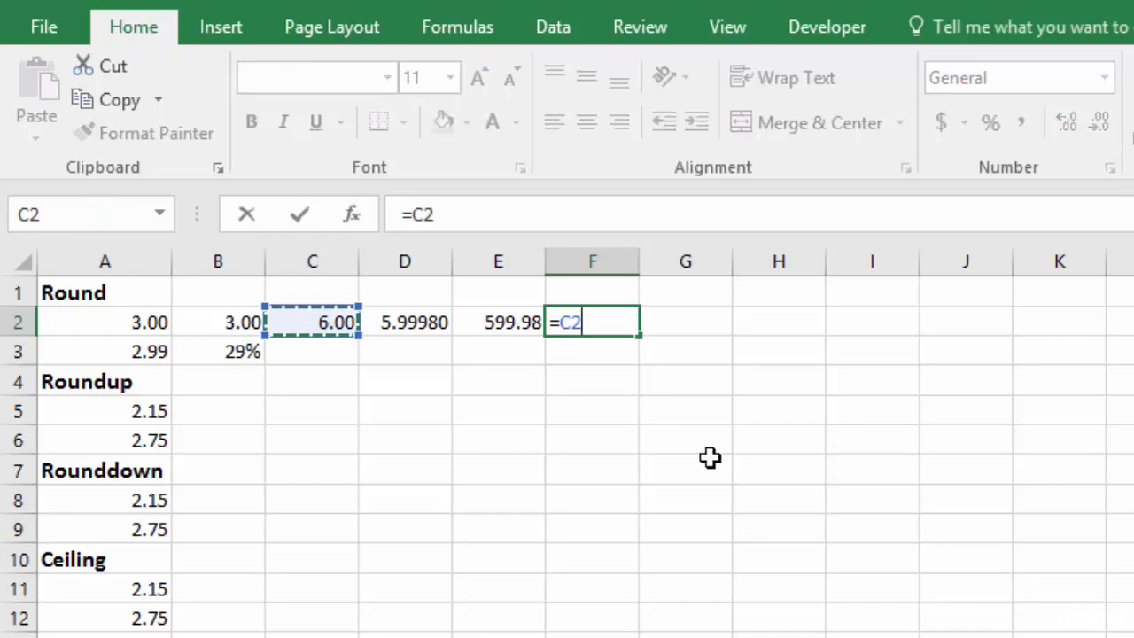
{"action": "type", "text": "*100"}
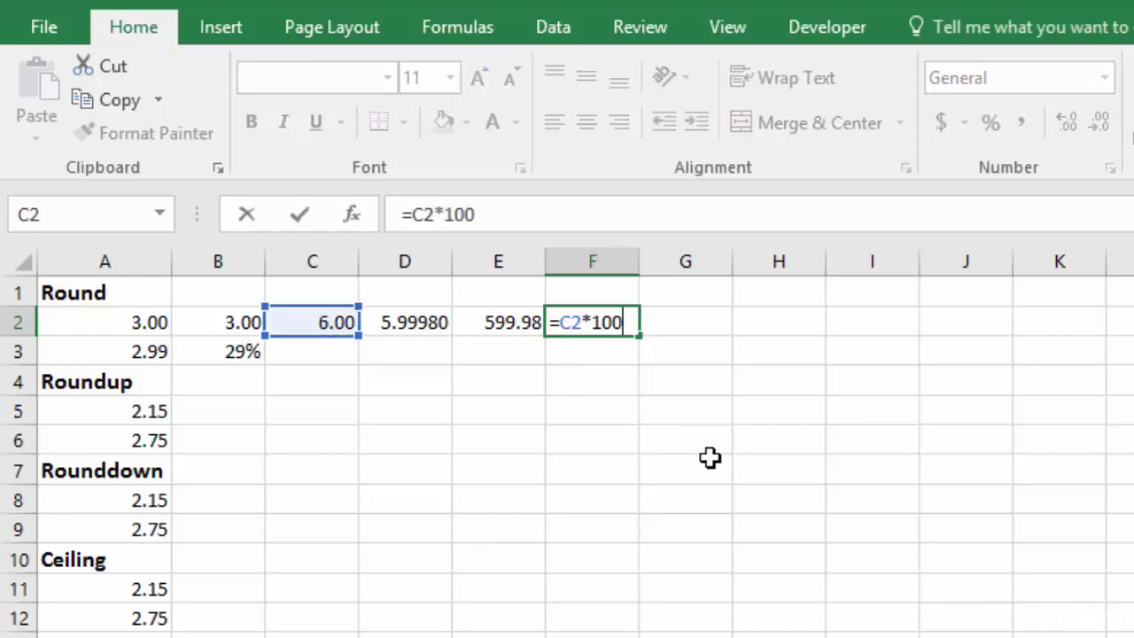
{"action": "key", "text": "Return"}
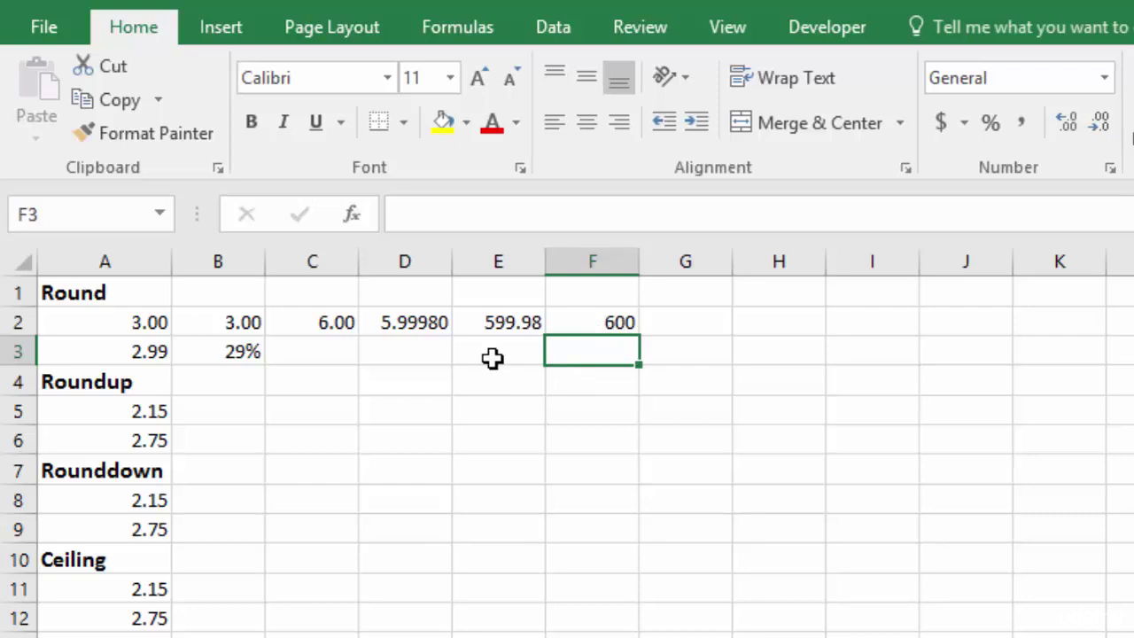
{"action": "left_click", "coordinate": [592, 323]}
{"action": "left_click", "coordinate": [1068, 122]}
{"action": "left_click", "coordinate": [1070, 122]}
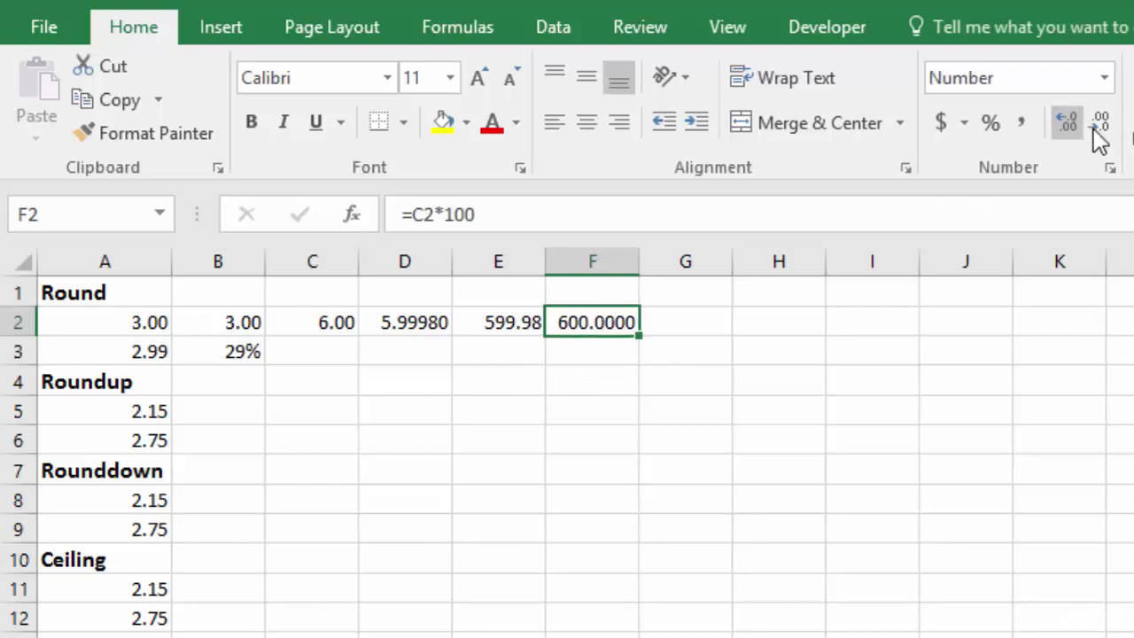
{"action": "left_click", "coordinate": [1100, 122]}
{"action": "left_click", "coordinate": [1100, 123]}
{"action": "left_click", "coordinate": [495, 323]}
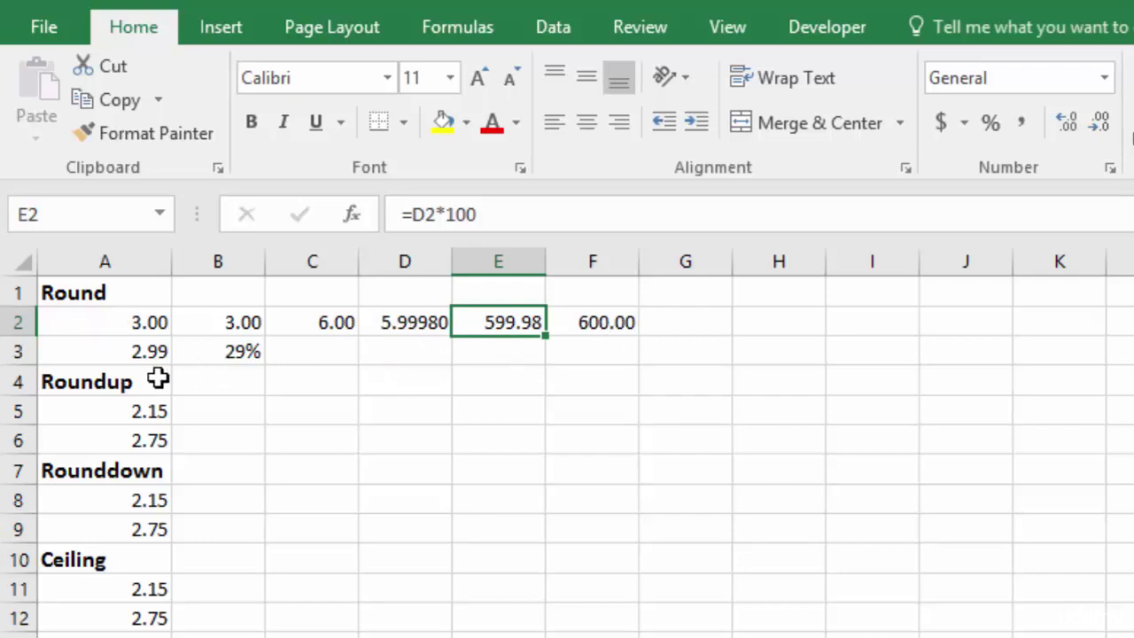
Enter =A3*B3 in C3, giving 0.8671.
{"action": "left_click", "coordinate": [310, 353]}
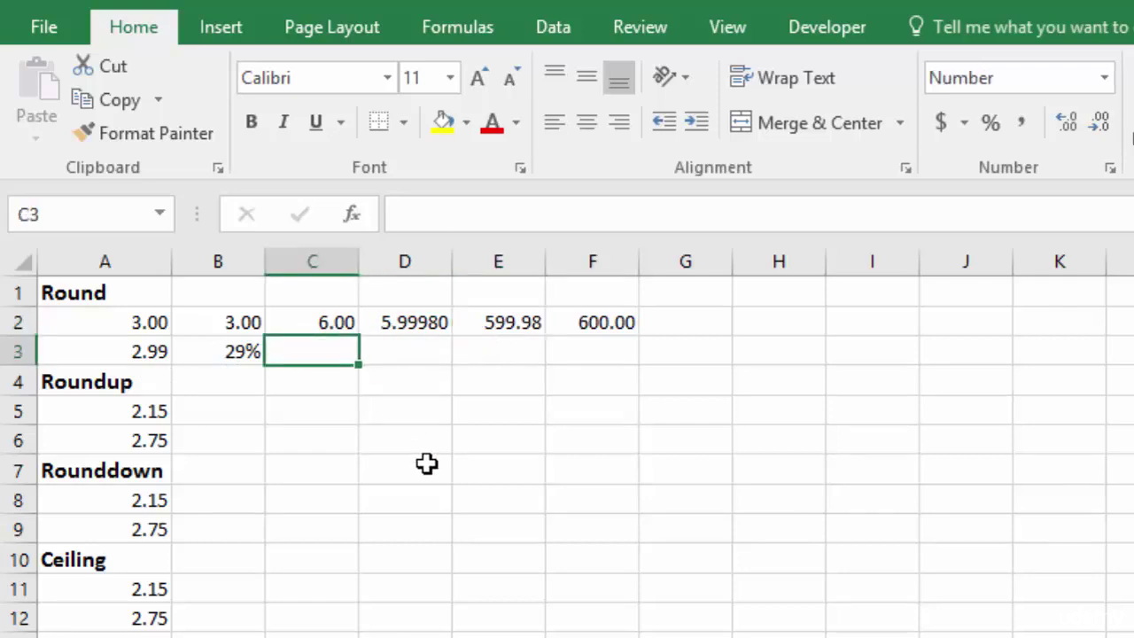
{"action": "type", "text": "="}
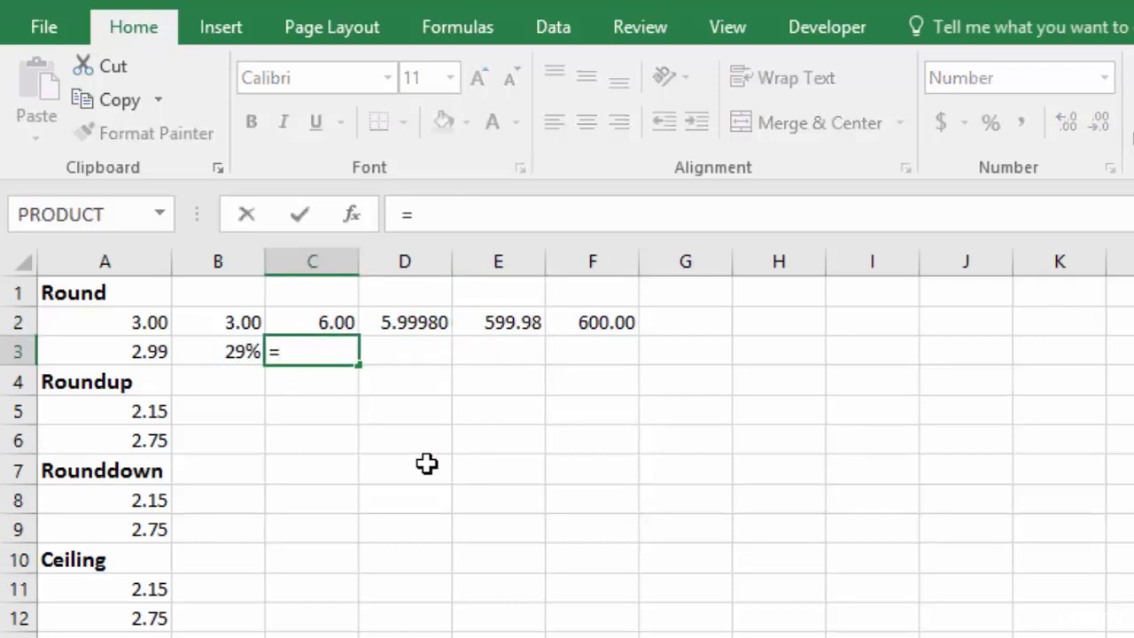
{"action": "left_click", "coordinate": [134, 351]}
{"action": "type", "text": "*"}
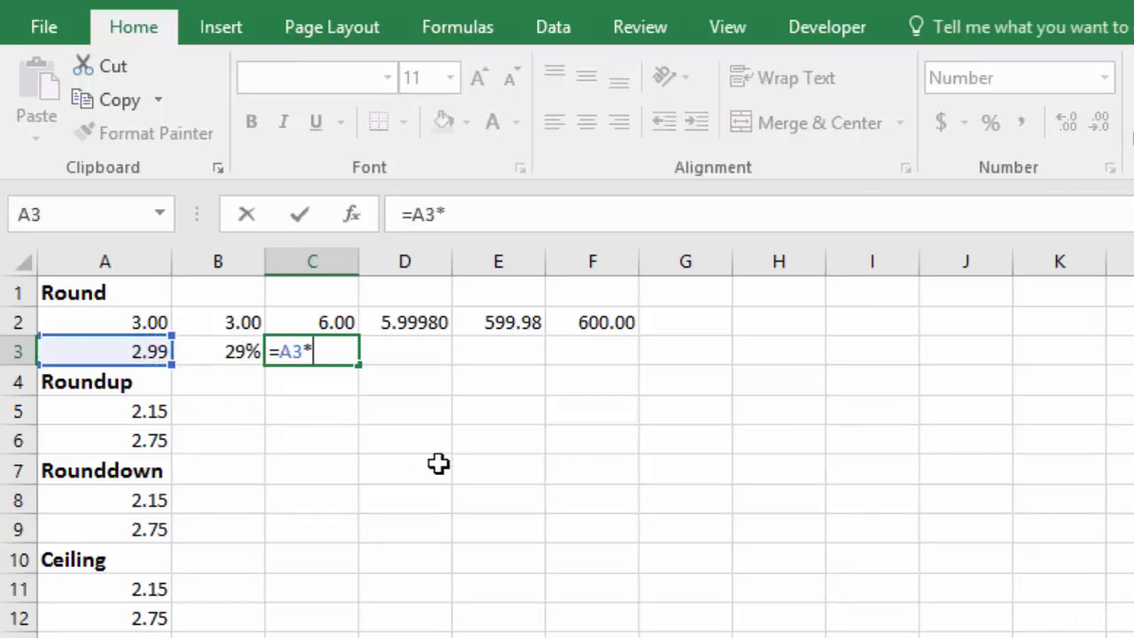
{"action": "left_click", "coordinate": [231, 355]}
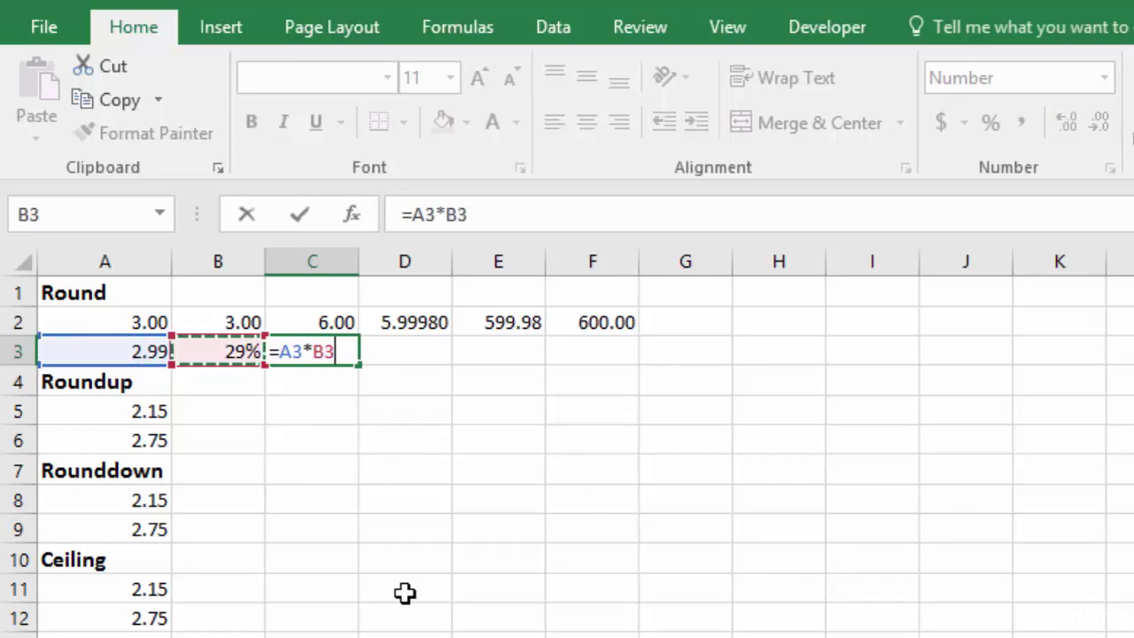
{"action": "key", "text": "Return"}
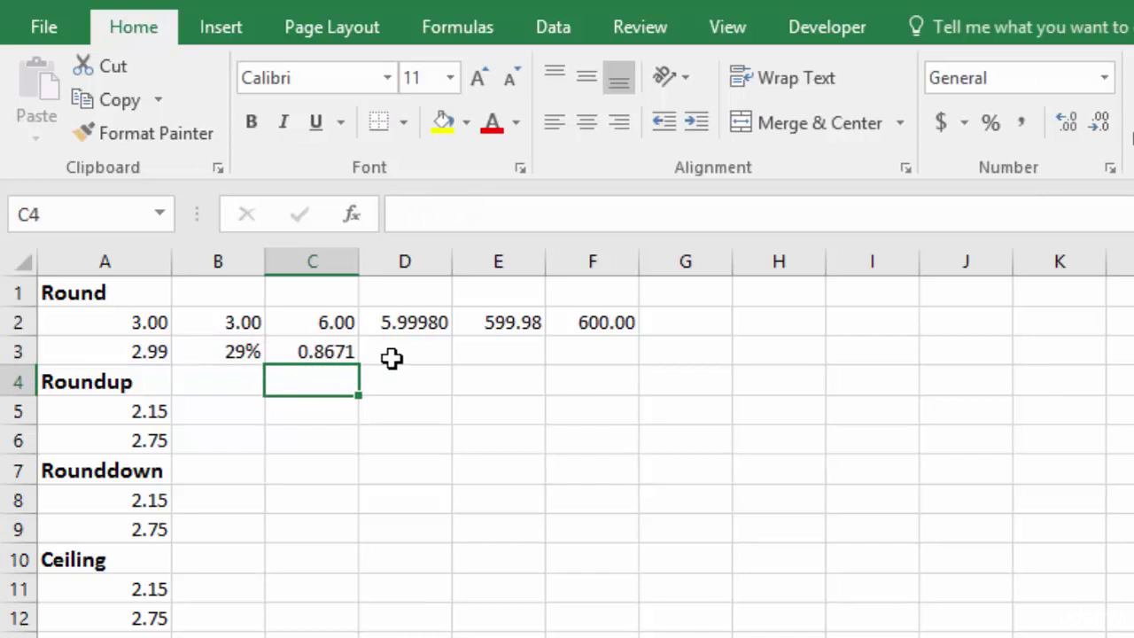
Reduce C3's display to 0.87, then restore the full 0.8671.
{"action": "left_click", "coordinate": [323, 351]}
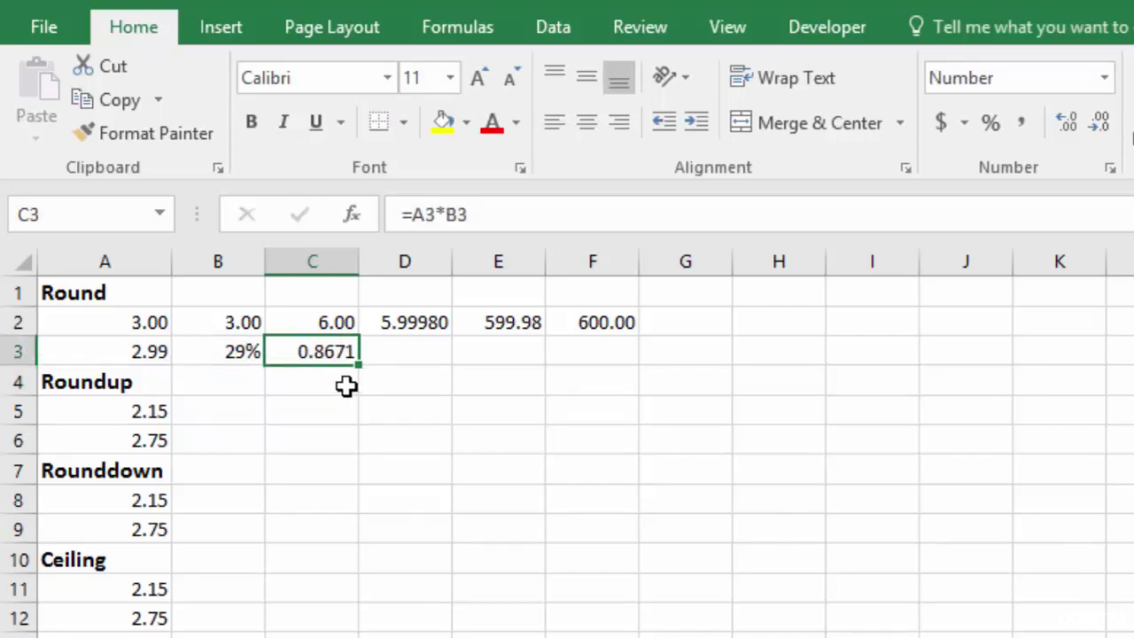
{"action": "left_click", "coordinate": [1102, 124]}
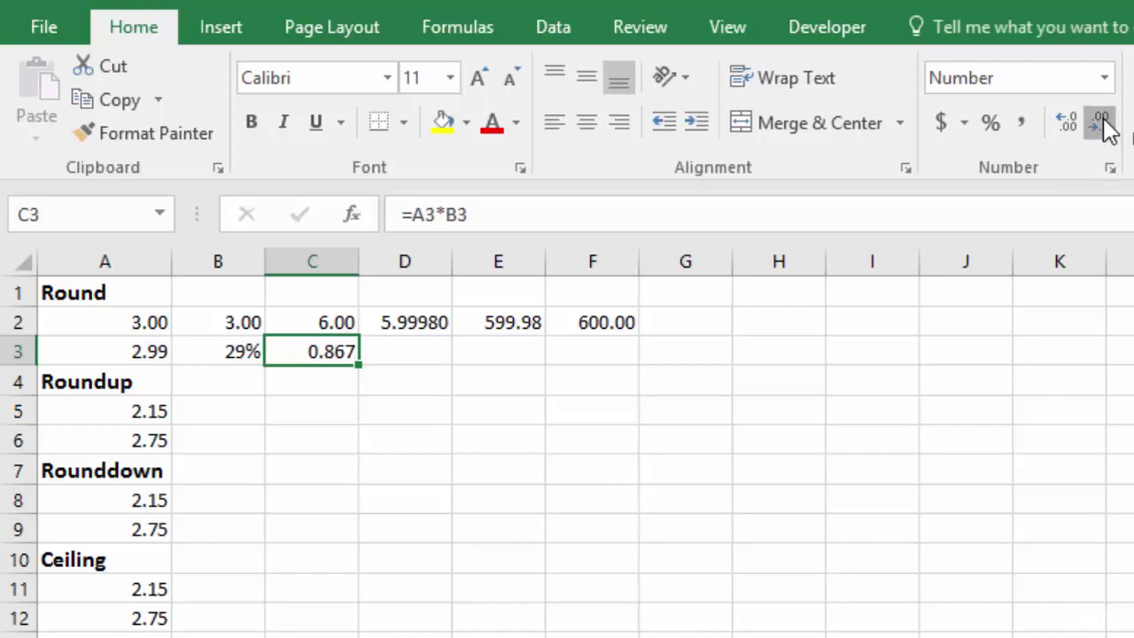
{"action": "left_click", "coordinate": [1102, 125]}
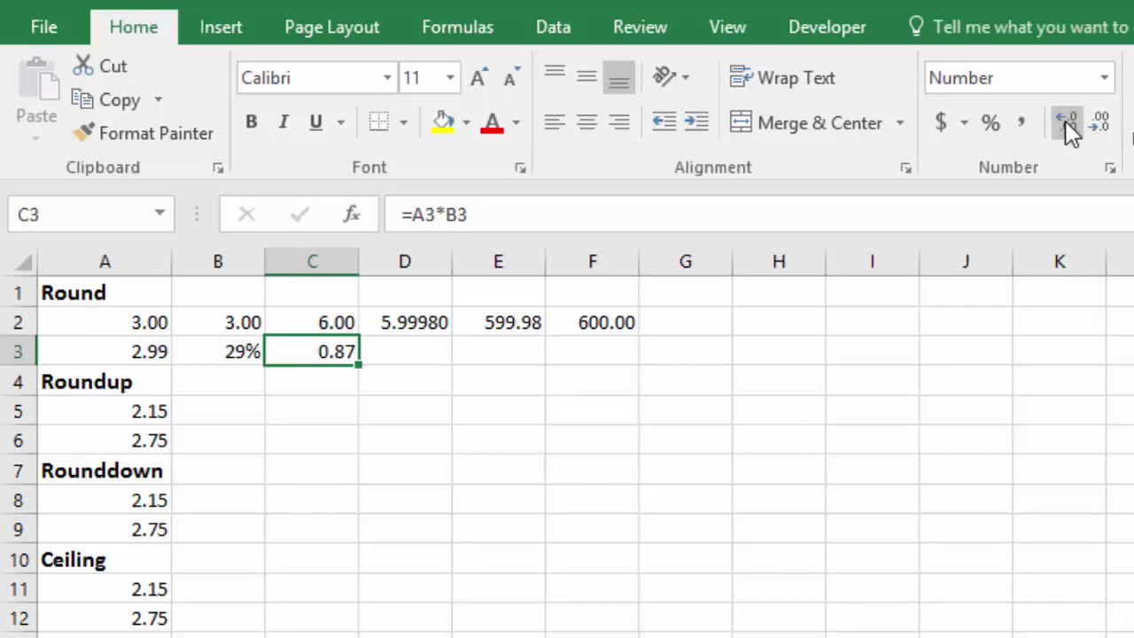
{"action": "left_click", "coordinate": [1067, 122]}
{"action": "left_click", "coordinate": [1067, 123]}
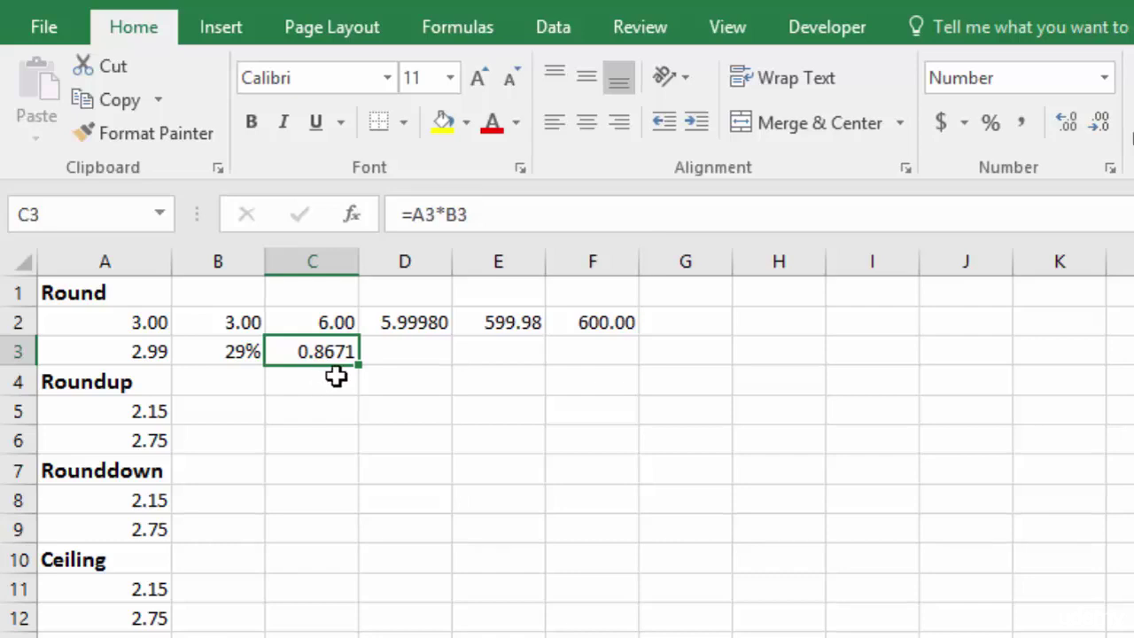
Enter =ROUND(A3*B3,2) in D3, giving 0.87.
{"action": "left_click", "coordinate": [409, 351]}
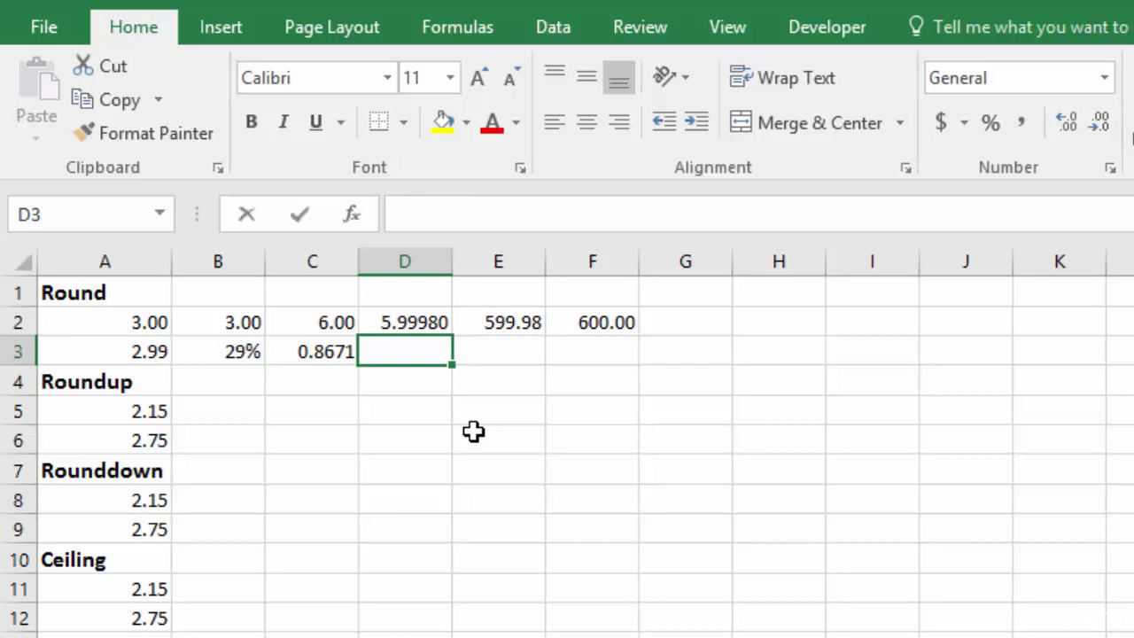
{"action": "type", "text": "=roun"}
{"action": "key", "text": "Tab"}
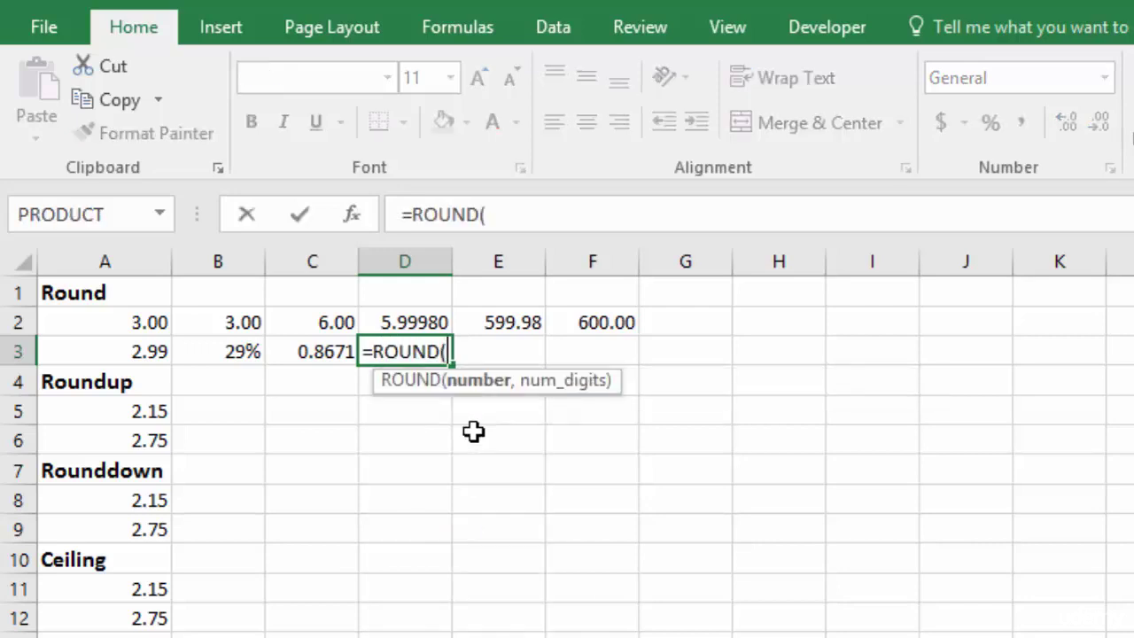
{"action": "left_click", "coordinate": [109, 352]}
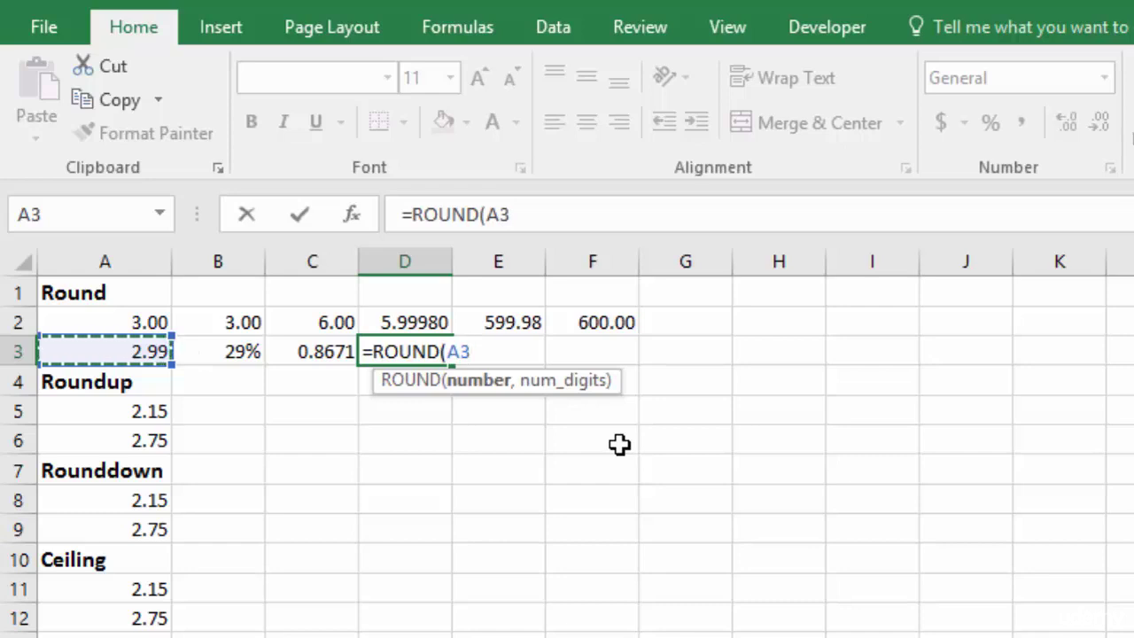
{"action": "type", "text": "*"}
{"action": "left_click", "coordinate": [228, 351]}
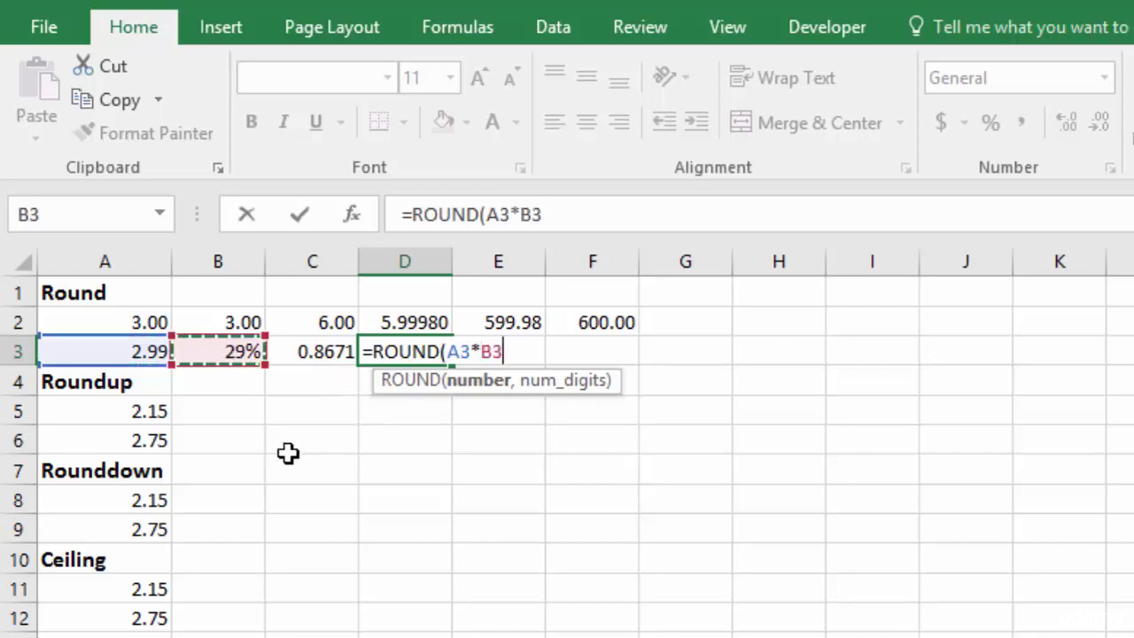
{"action": "type", "text": ","}
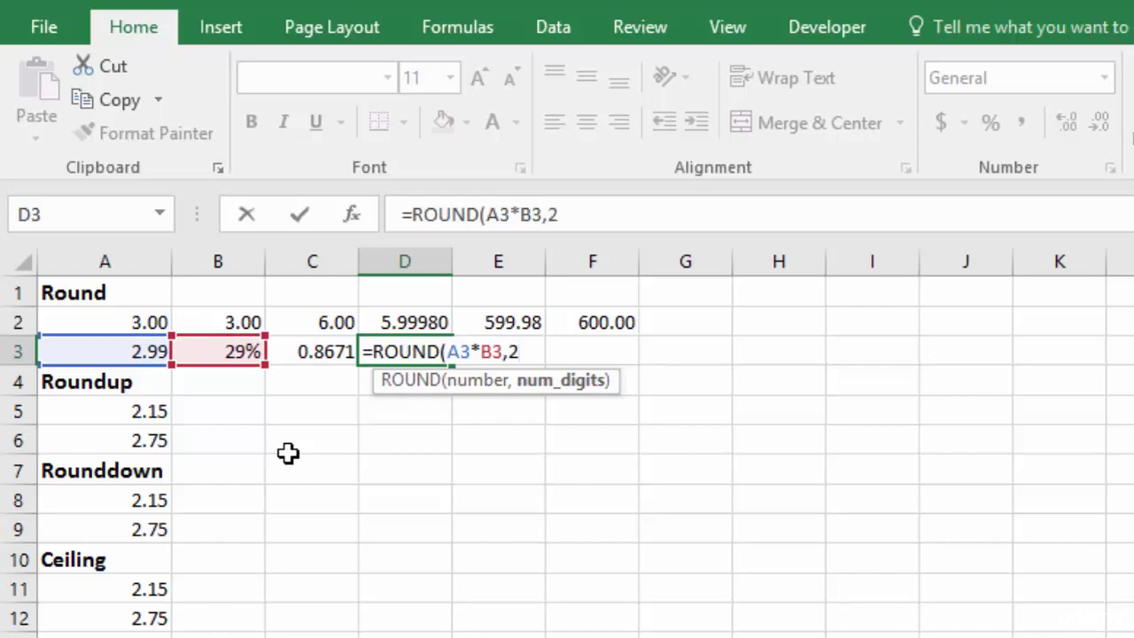
{"action": "type", "text": "2"}
{"action": "key", "text": "Return"}
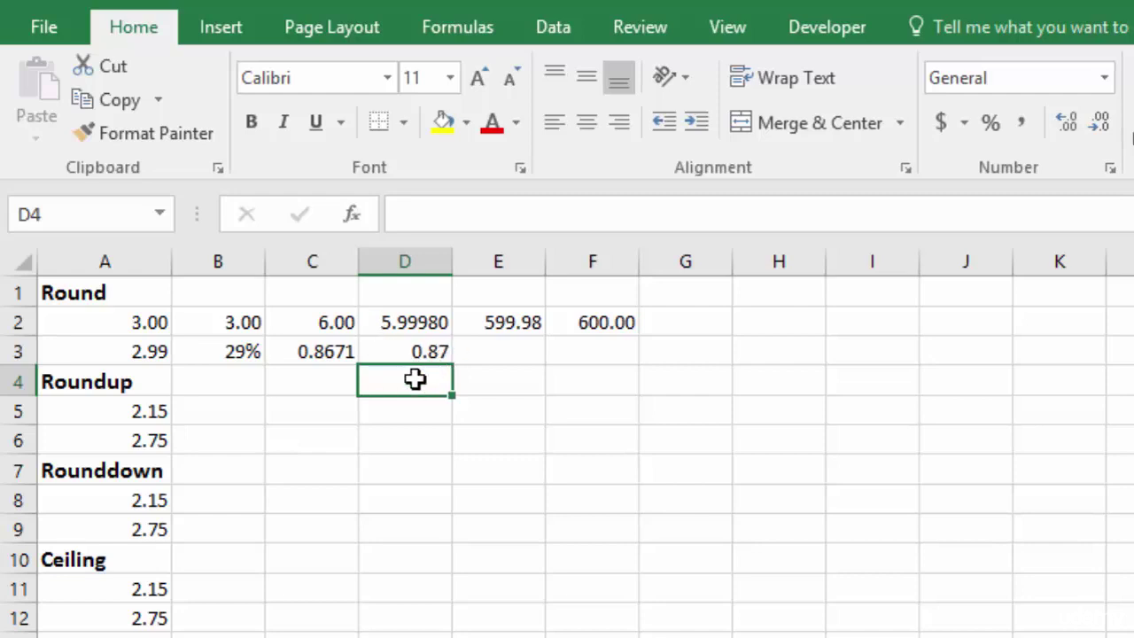
Change D3's ROUND decimal argument to 0, so it shows 1.
{"action": "double_click", "coordinate": [413, 352]}
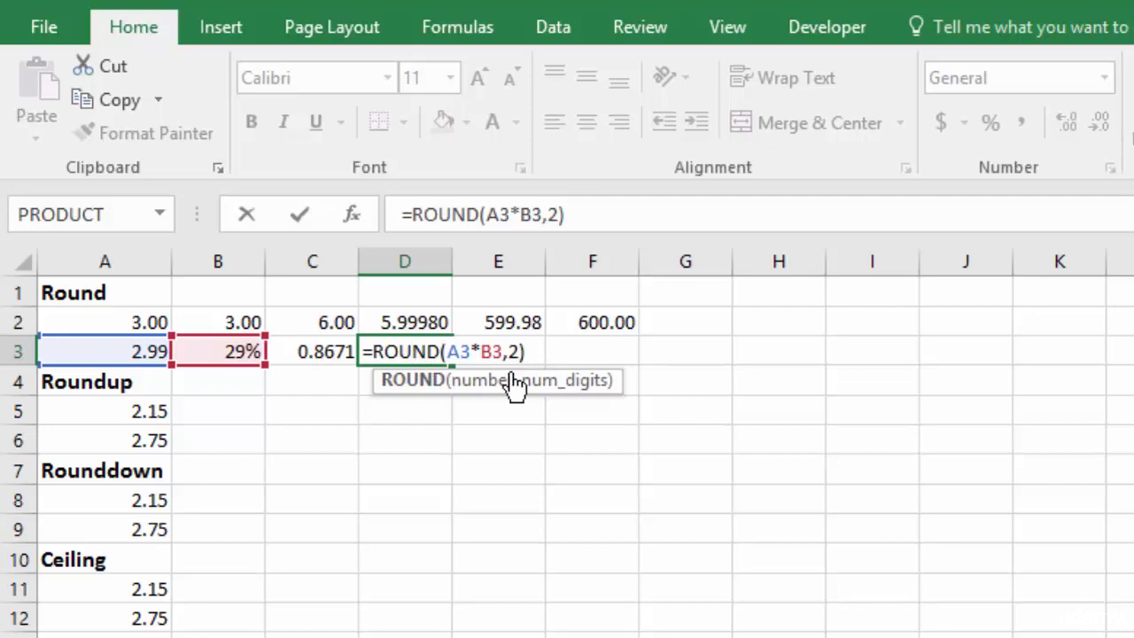
{"action": "left_click", "coordinate": [474, 379]}
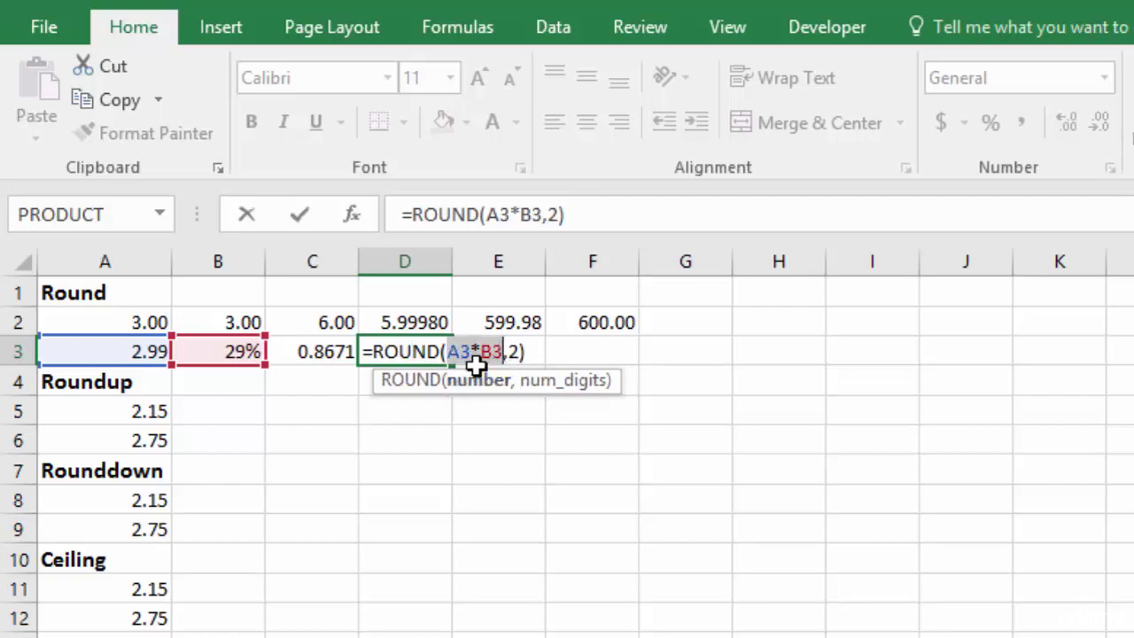
{"action": "left_click", "coordinate": [572, 383]}
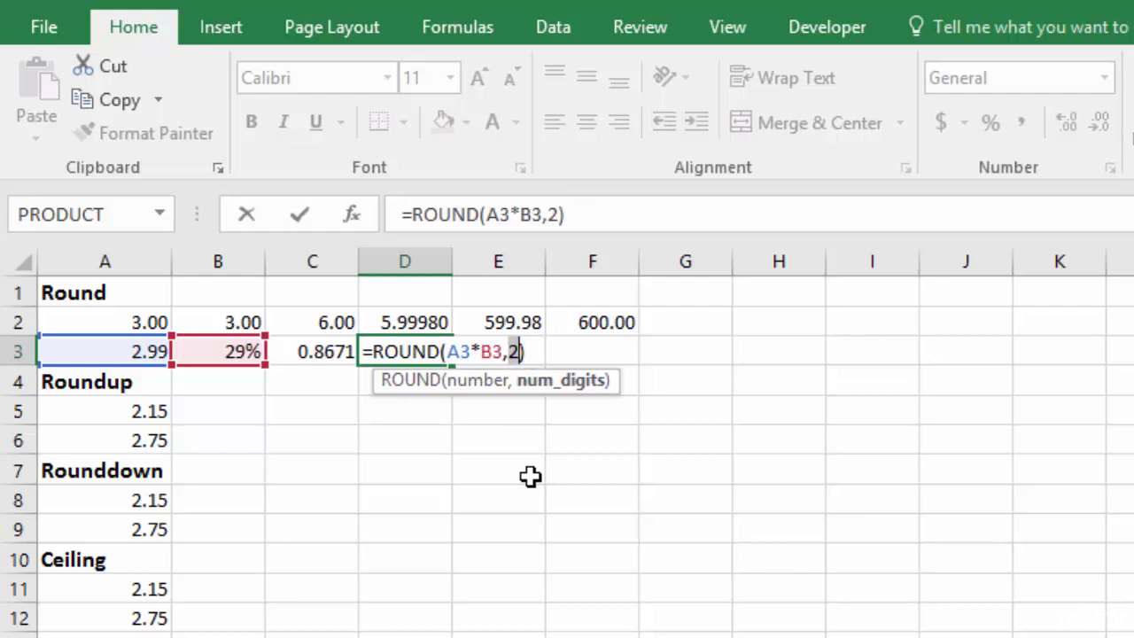
{"action": "type", "text": "0"}
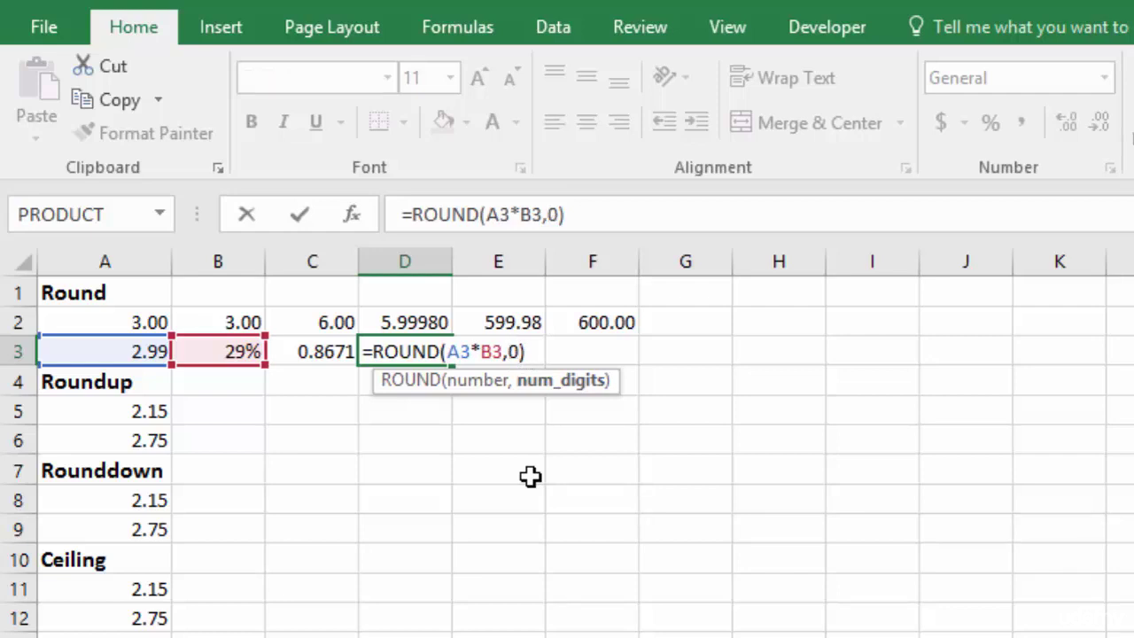
{"action": "key", "text": "Return"}
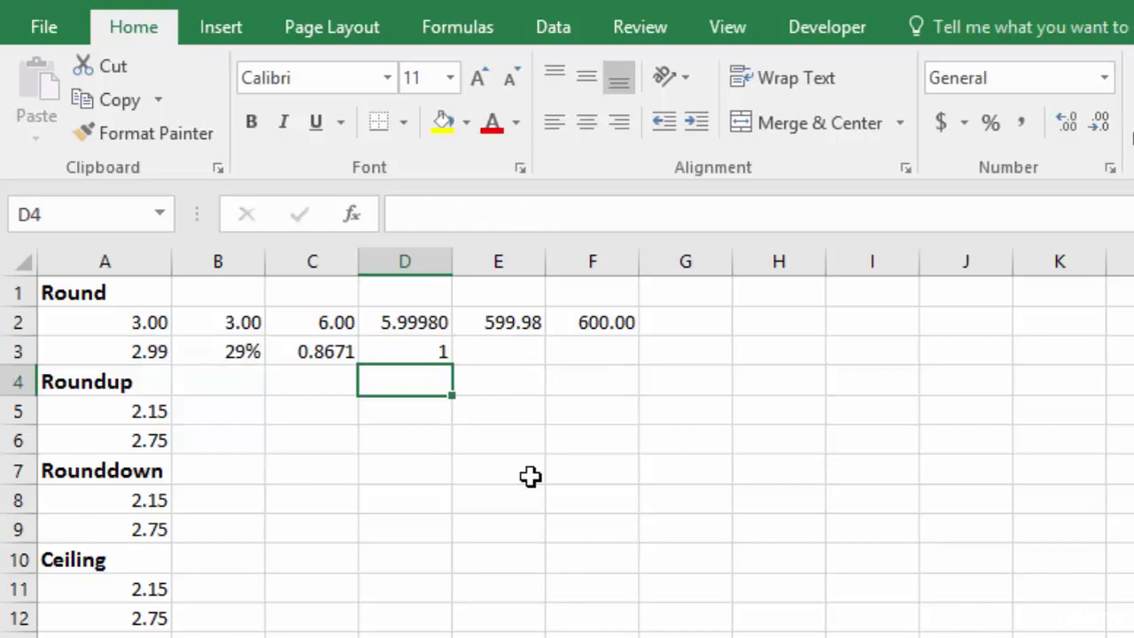
Change D3's decimal argument to 1 and show the result as 0.90.
{"action": "left_click", "coordinate": [414, 352]}
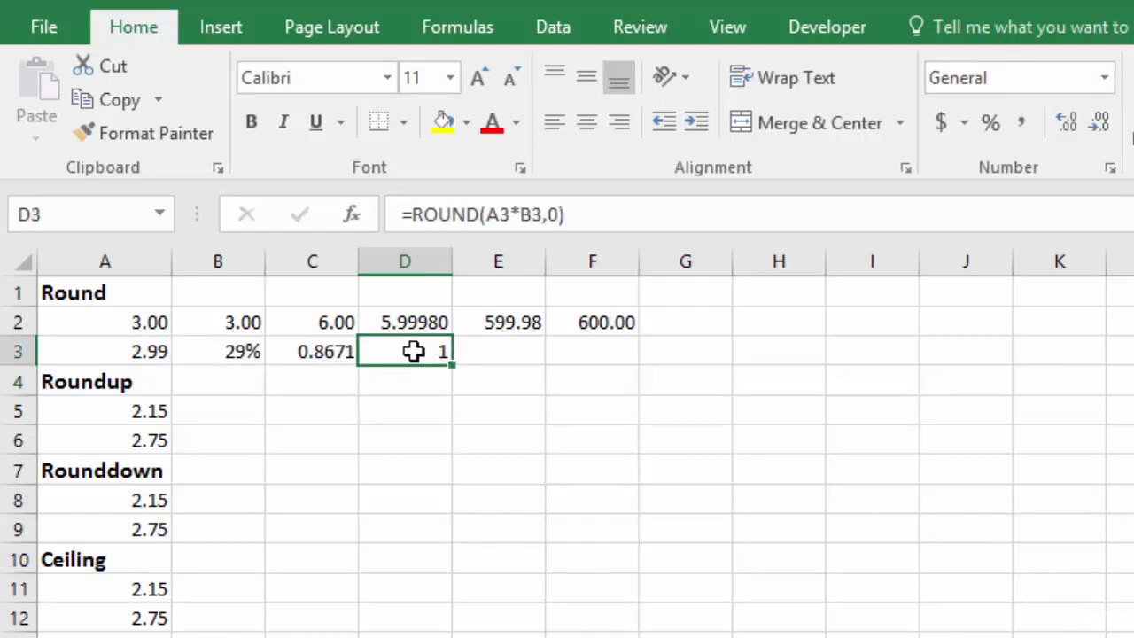
{"action": "double_click", "coordinate": [414, 352]}
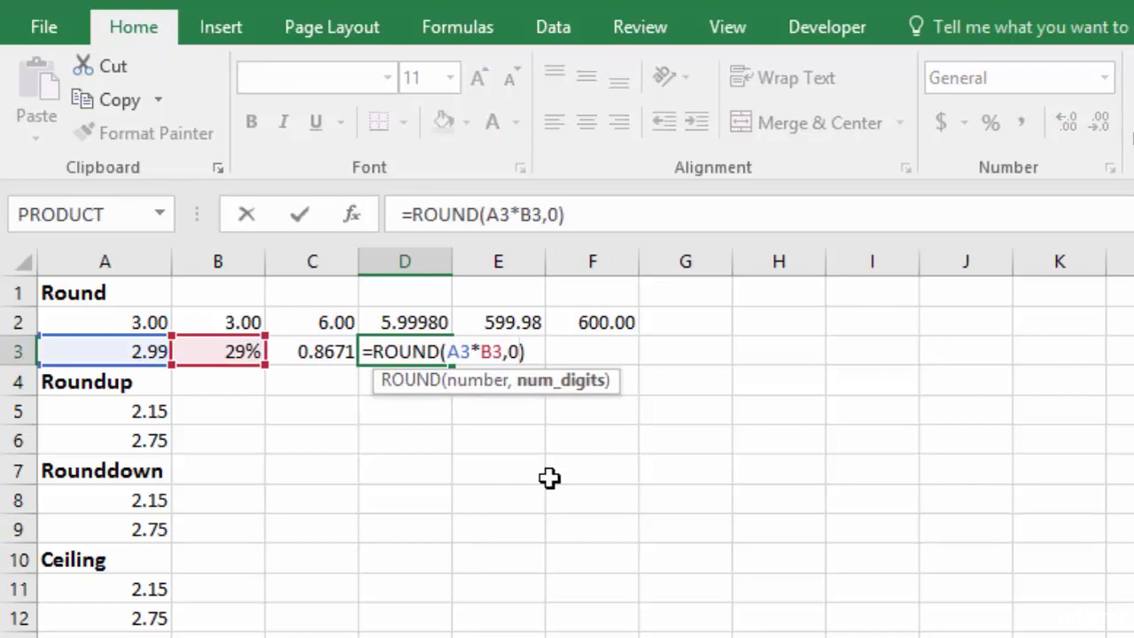
{"action": "key", "text": "BackSpace"}
{"action": "type", "text": "1"}
{"action": "left_click", "coordinate": [420, 378]}
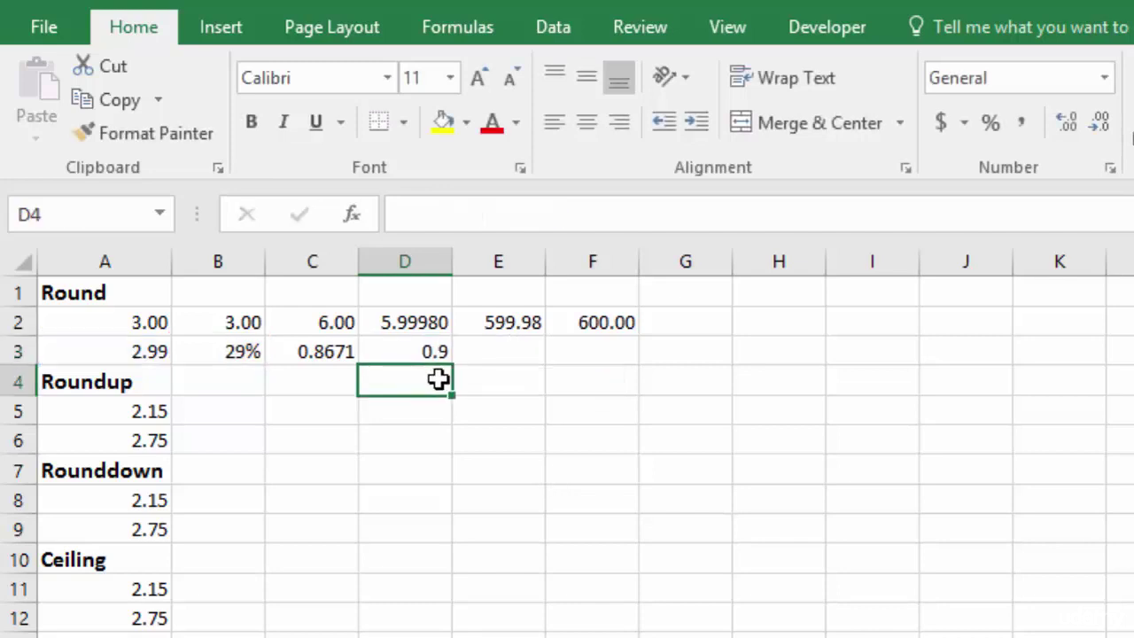
{"action": "left_click", "coordinate": [413, 352]}
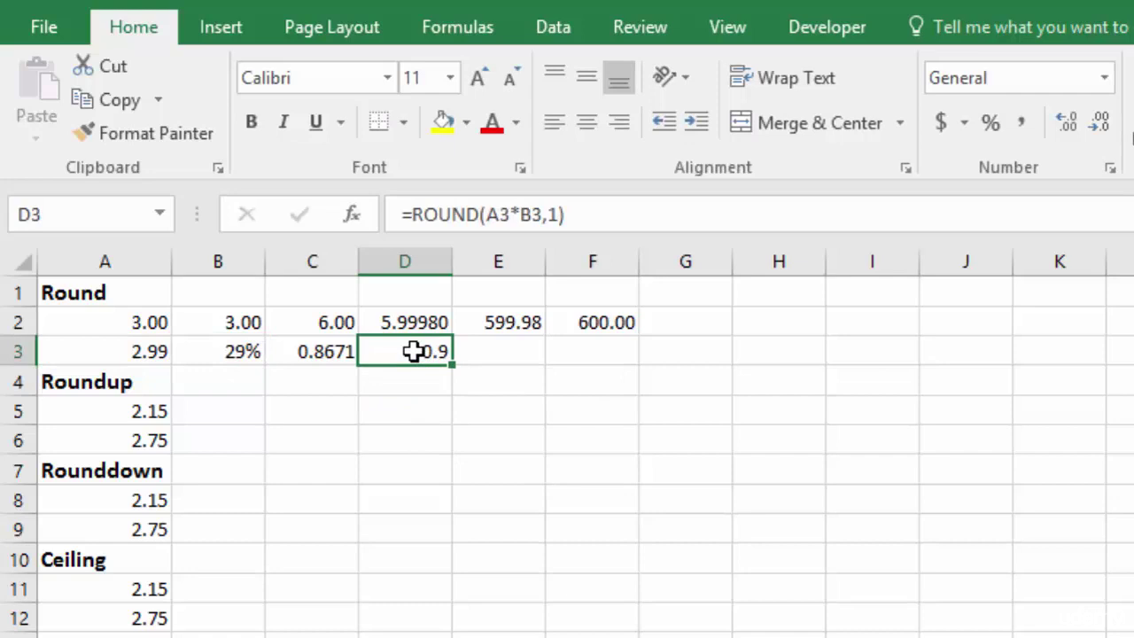
{"action": "left_click", "coordinate": [1067, 122]}
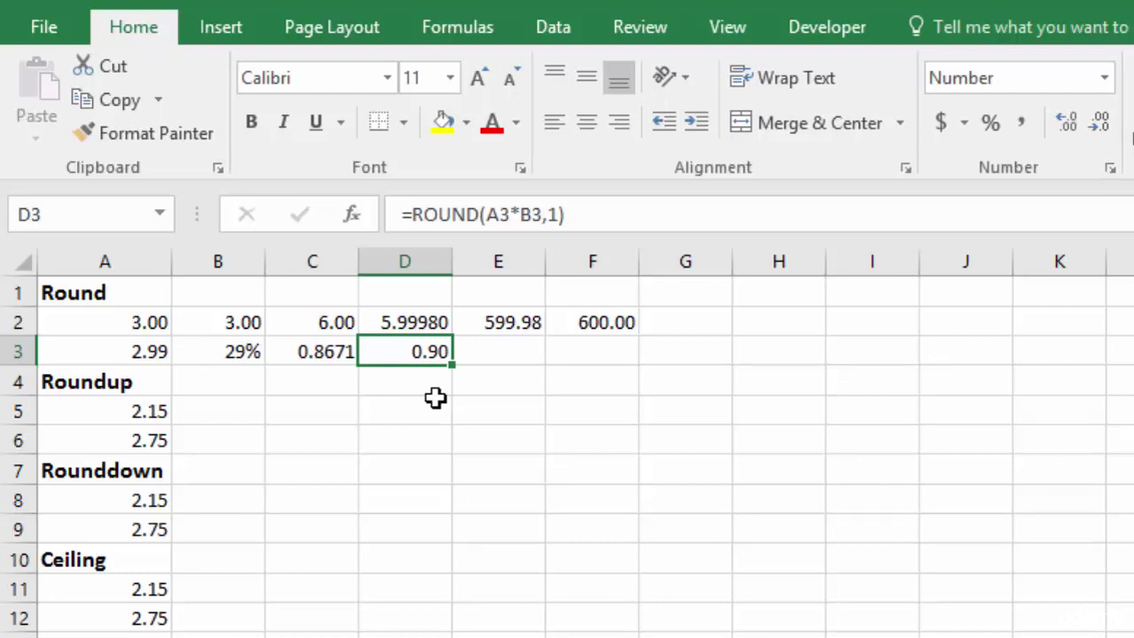
Enter 245 in H2 and 565 in I2, shown with two decimals.
{"action": "left_click", "coordinate": [798, 323]}
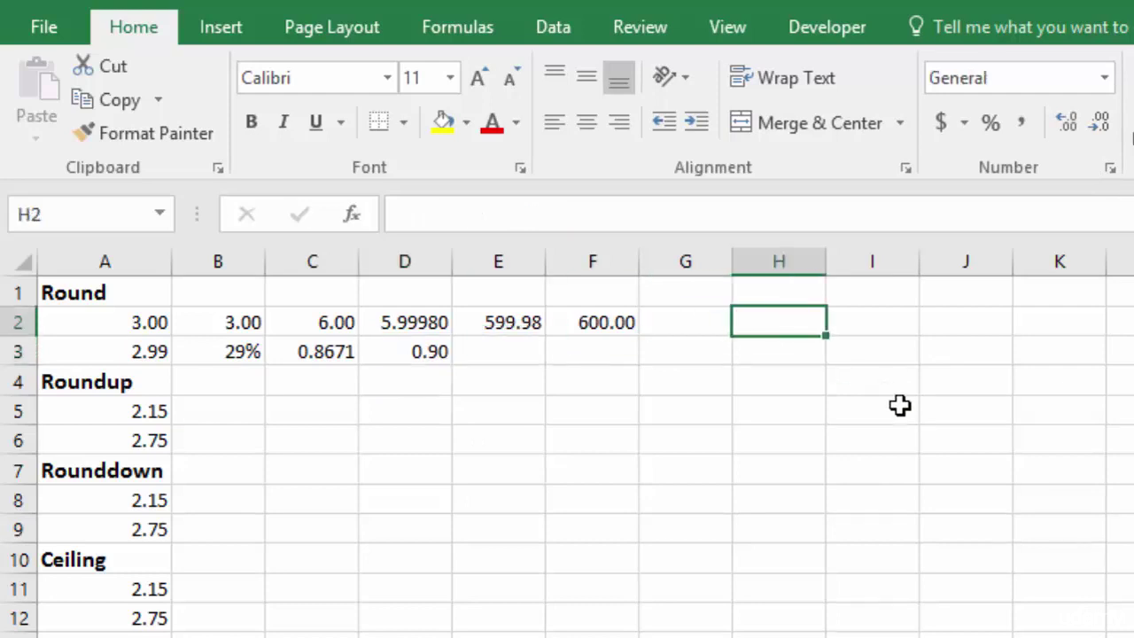
{"action": "type", "text": "245"}
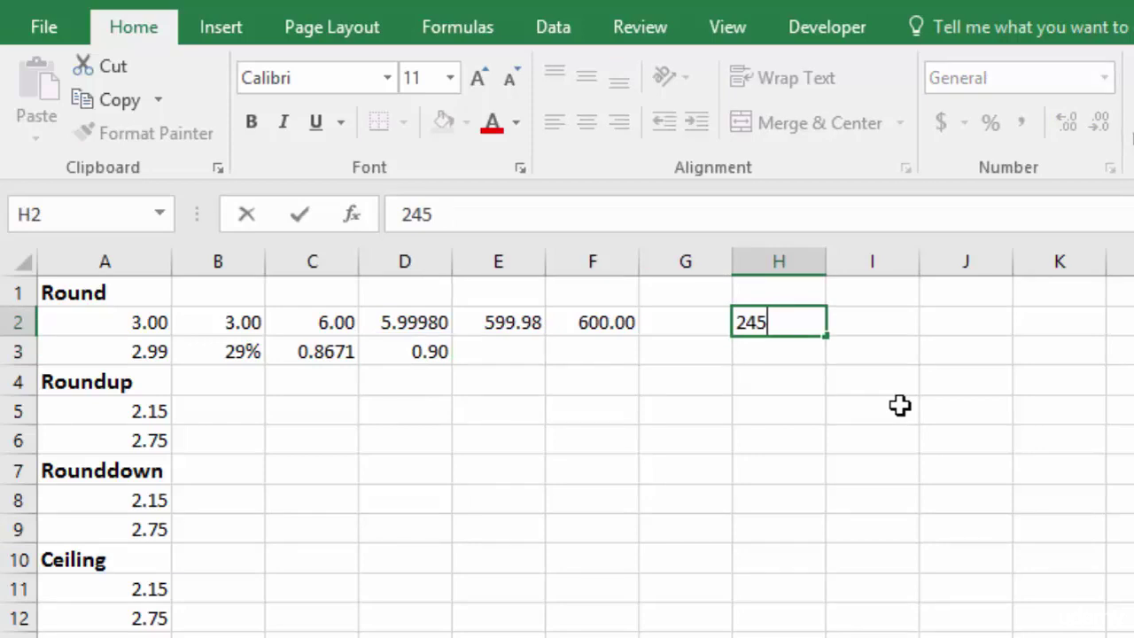
{"action": "key", "text": "Tab"}
{"action": "type", "text": "565"}
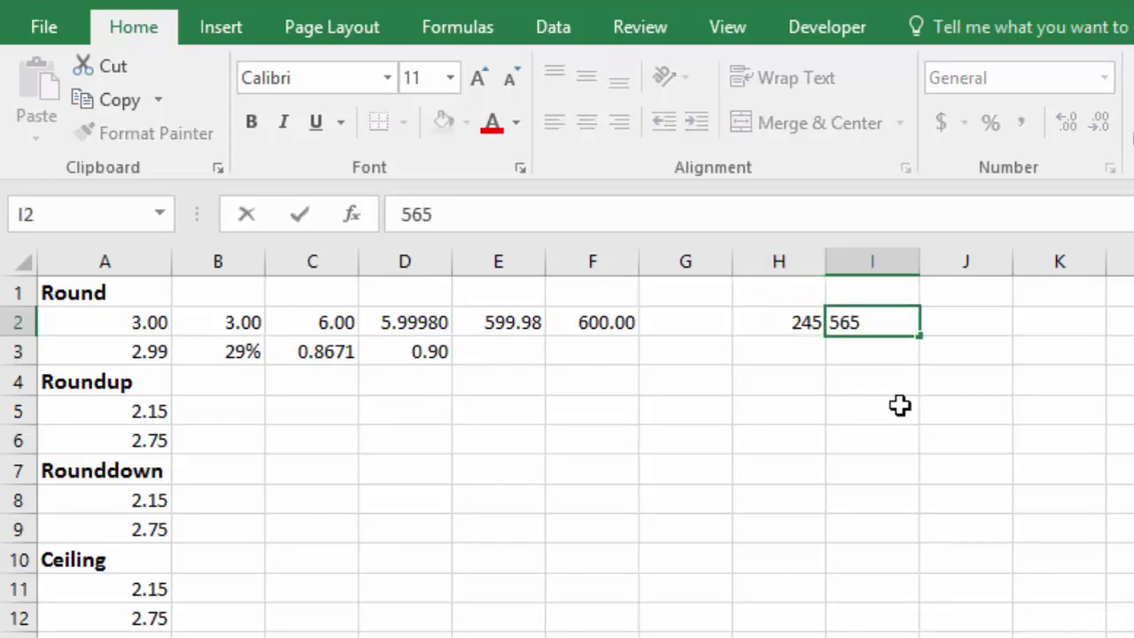
{"action": "key", "text": "Tab"}
{"action": "left_click_drag", "start_coordinate": [780, 323], "coordinate": [886, 322]}
{"action": "left_click", "coordinate": [1068, 121]}
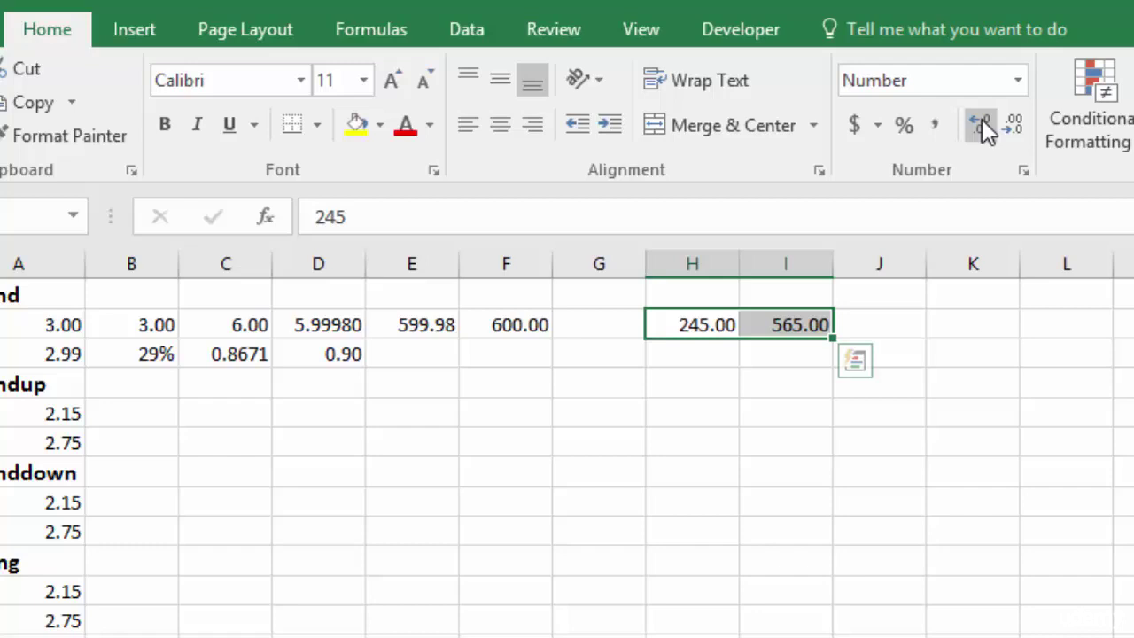
Enter =H2+I2 in J2, giving 810.00.
{"action": "left_click", "coordinate": [874, 325]}
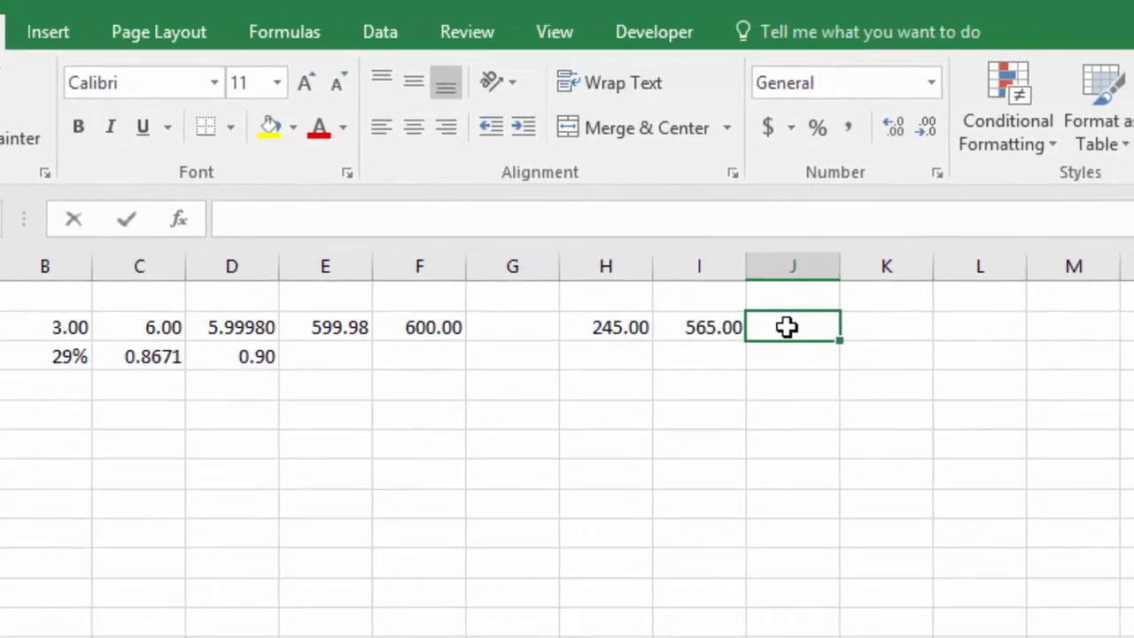
{"action": "type", "text": "="}
{"action": "left_click", "coordinate": [615, 327]}
{"action": "type", "text": "+"}
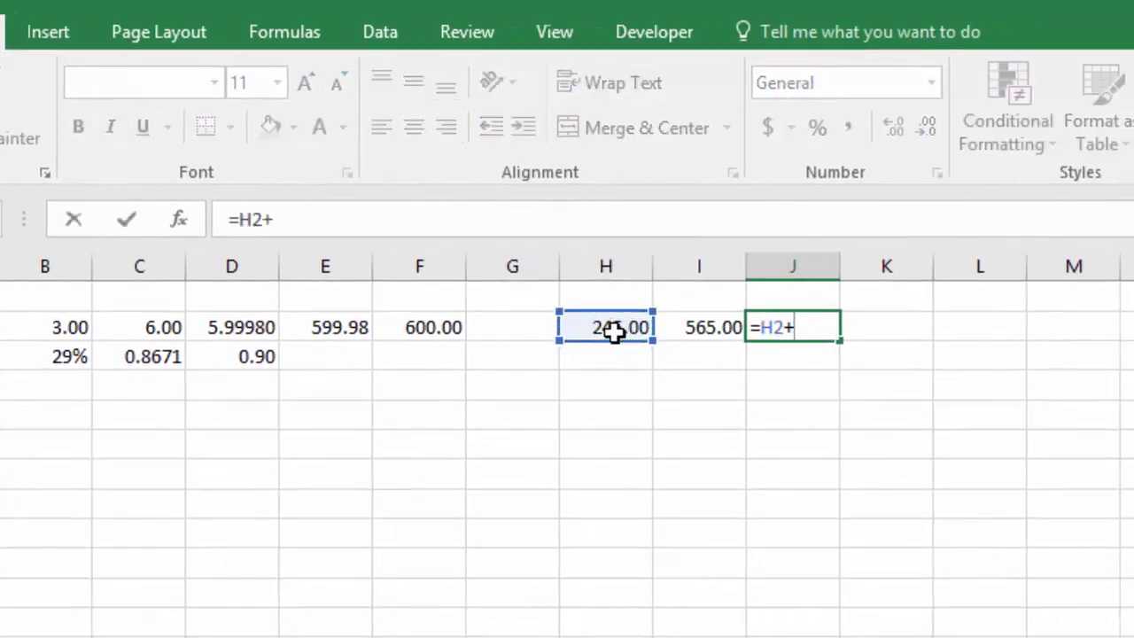
{"action": "left_click", "coordinate": [697, 327]}
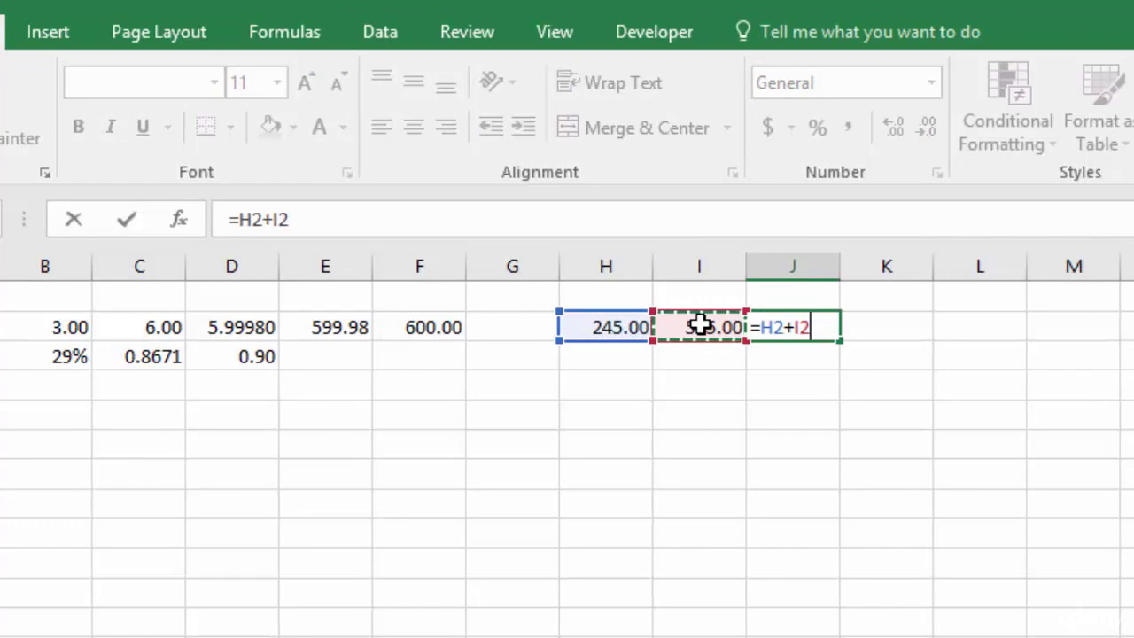
{"action": "key", "text": "Return"}
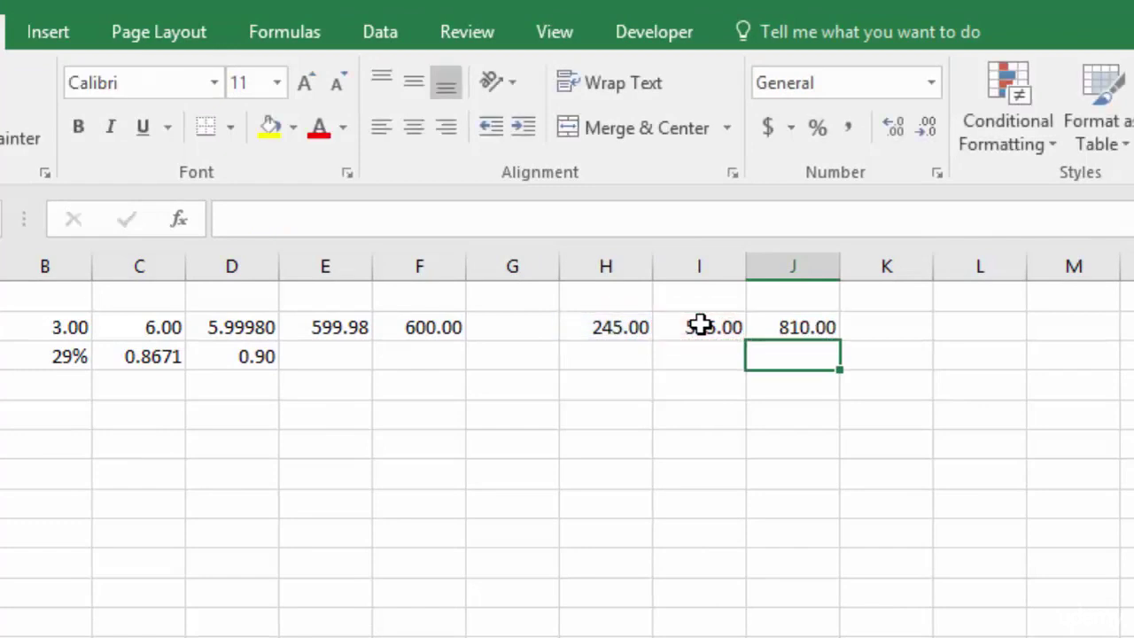
Wrap J2's formula as =ROUND(H2+I2,-2) so the total shows 800.00.
{"action": "double_click", "coordinate": [780, 337]}
{"action": "left_click", "coordinate": [761, 327]}
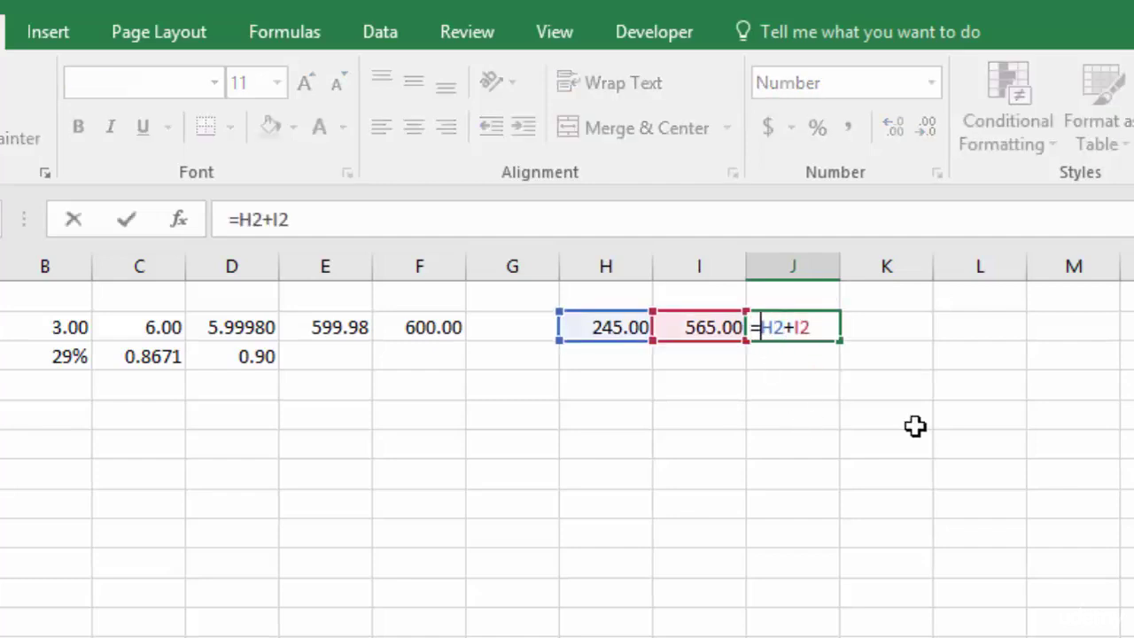
{"action": "type", "text": "roun"}
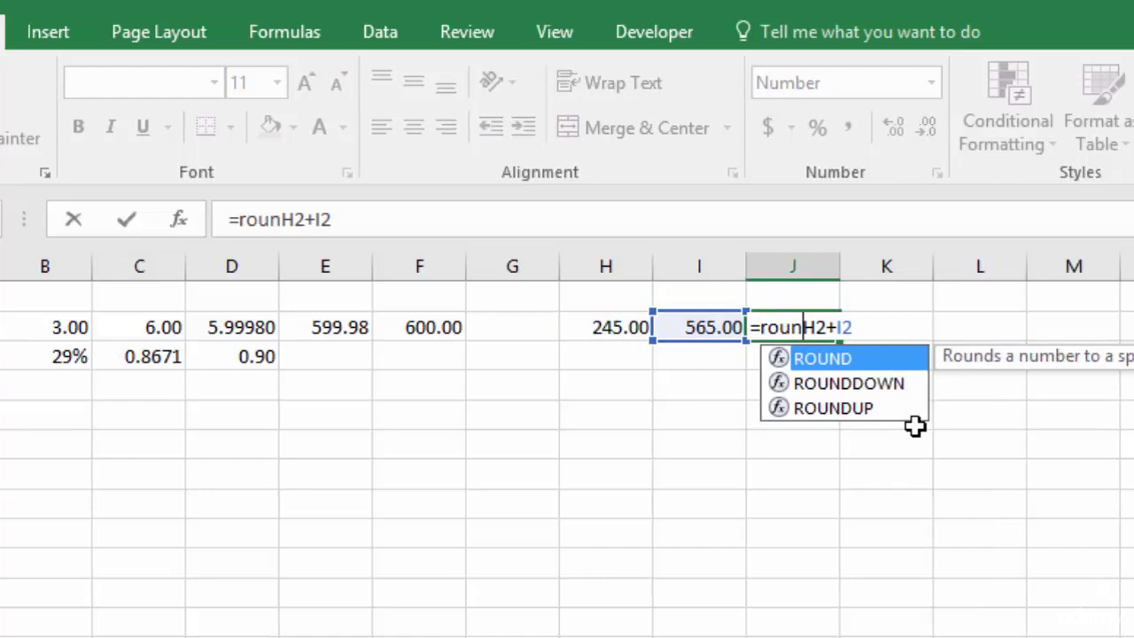
{"action": "key", "text": "Tab"}
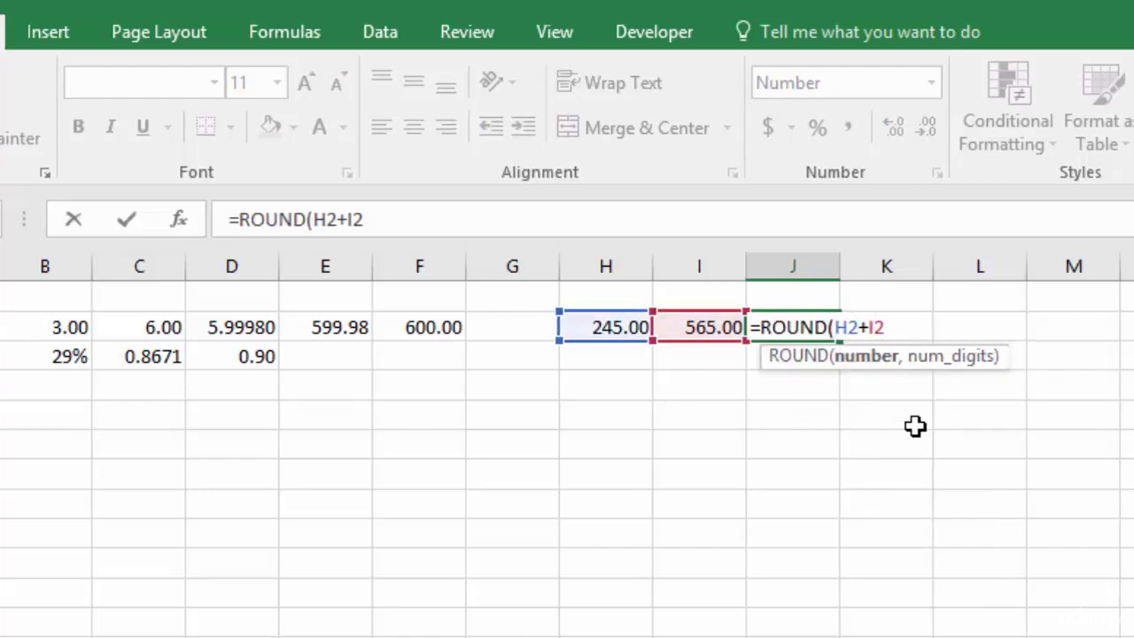
{"action": "type", "text": ","}
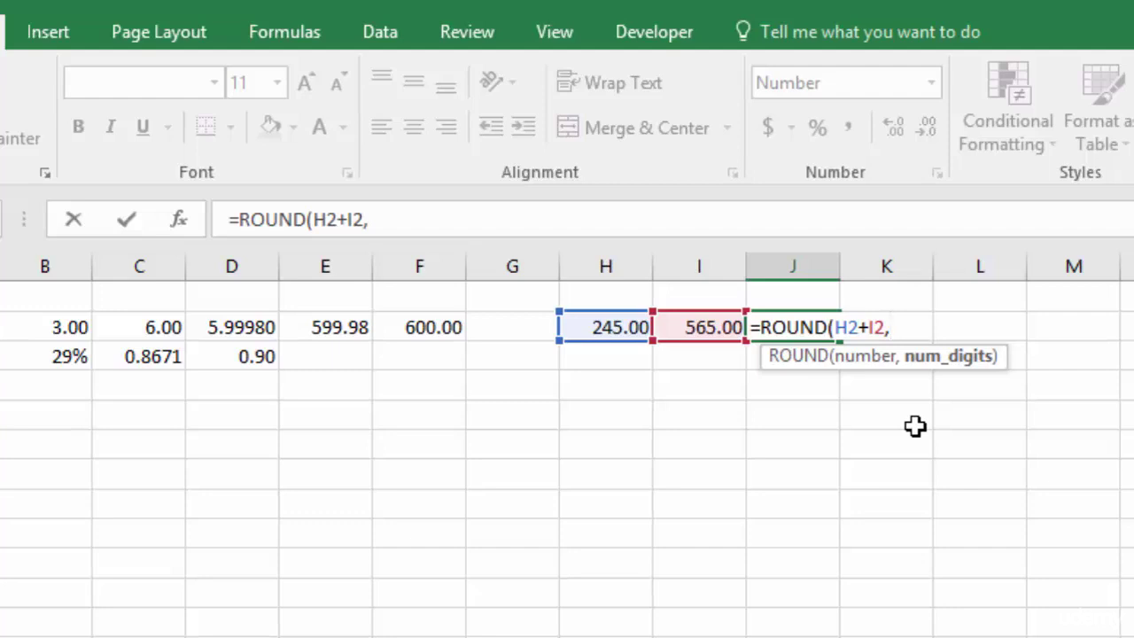
{"action": "type", "text": "-2"}
{"action": "key", "text": "Return"}
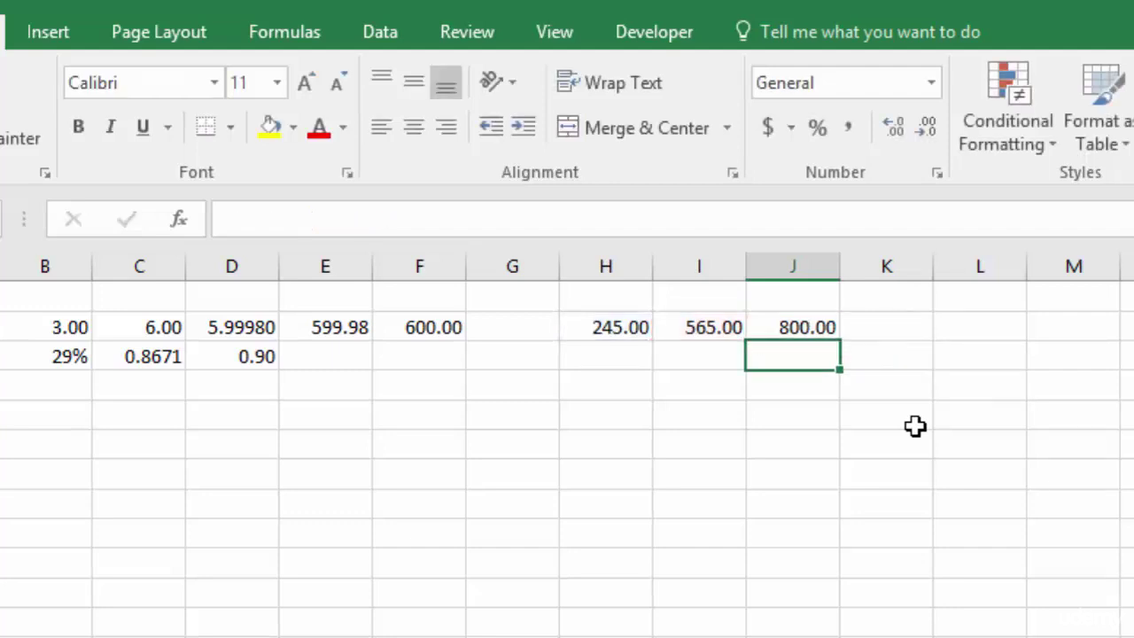
Undo and redo the rounding to compare 810.00 with 800.00.
{"action": "left_click", "coordinate": [800, 328]}
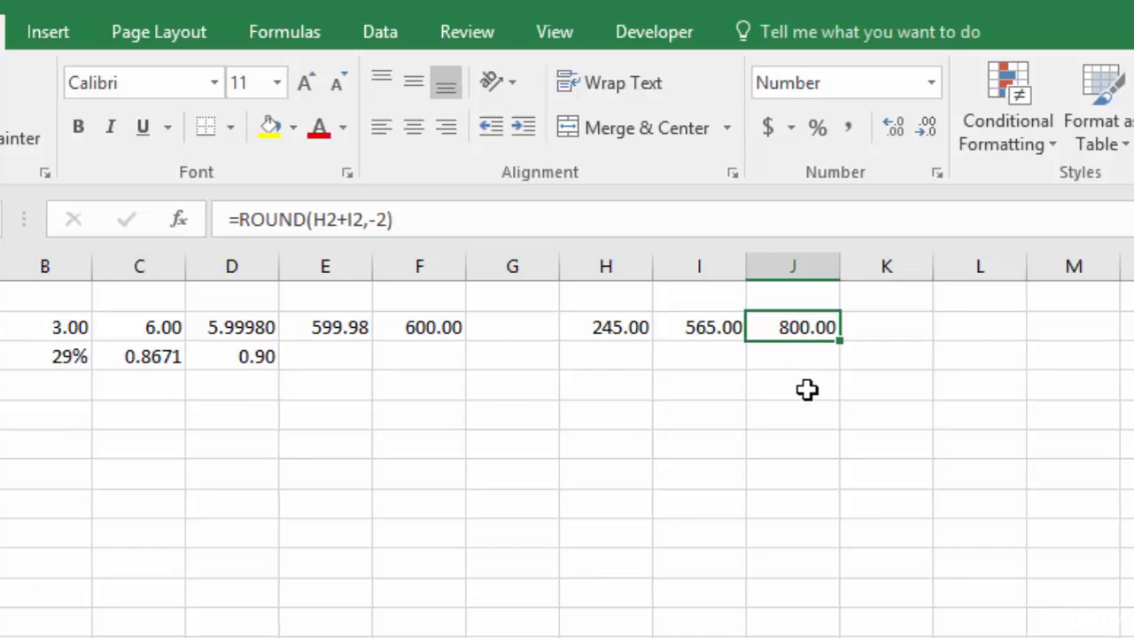
{"action": "key", "text": "ctrl+z"}
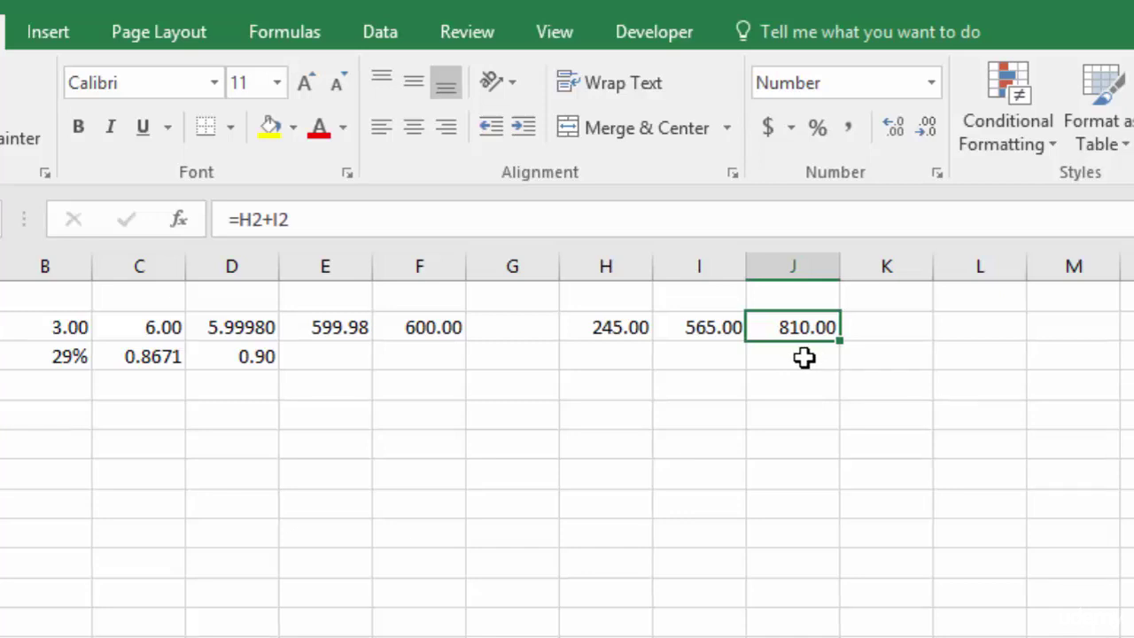
{"action": "key", "text": "ctrl+y"}
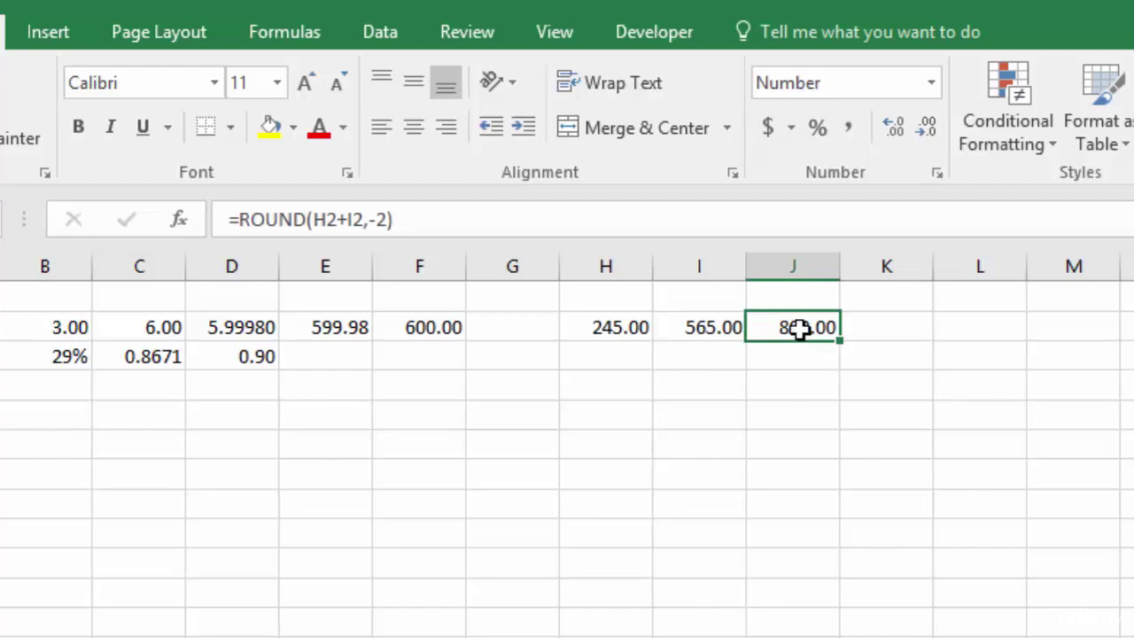
Change J2's ROUND digits from -2 to -3 so it shows 1000.00.
{"action": "double_click", "coordinate": [800, 327]}
{"action": "left_click", "coordinate": [907, 327]}
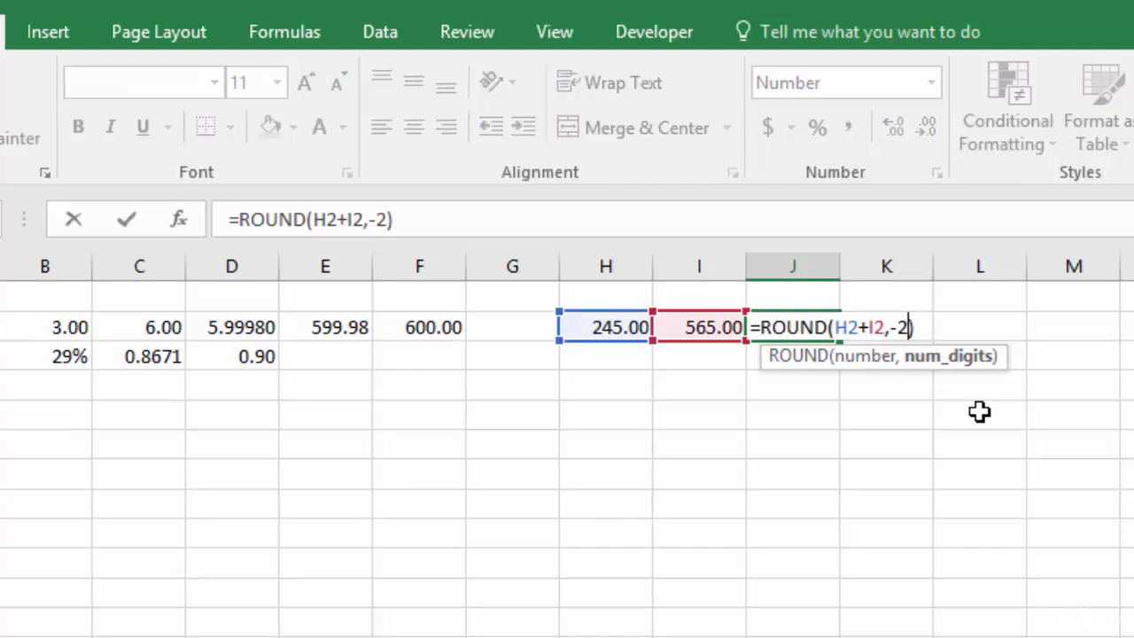
{"action": "key", "text": "BackSpace"}
{"action": "type", "text": "3"}
{"action": "key", "text": "Return"}
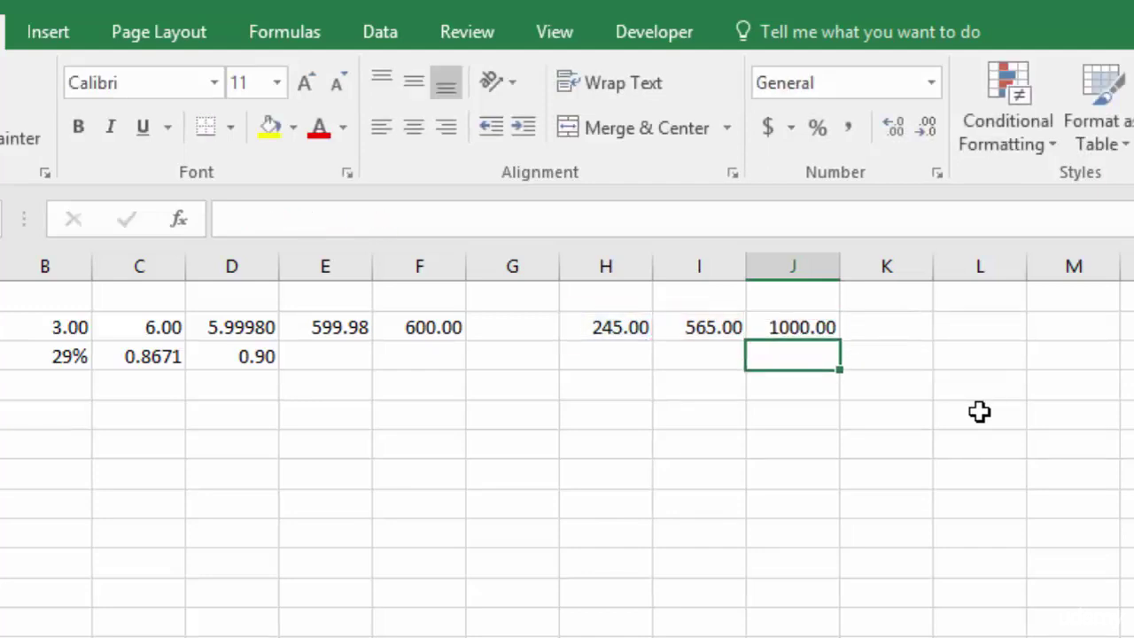
Reopen J2's =ROUND(H2+I2,-3) formula and highlight its digits argument.
{"action": "left_click", "coordinate": [792, 326]}
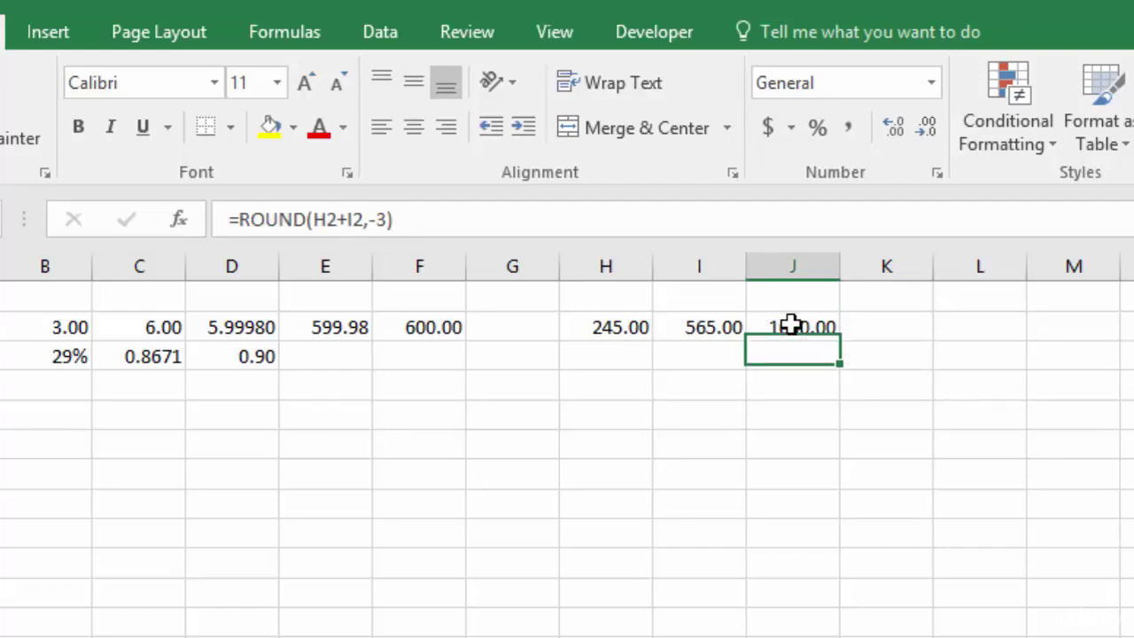
{"action": "double_click", "coordinate": [791, 326]}
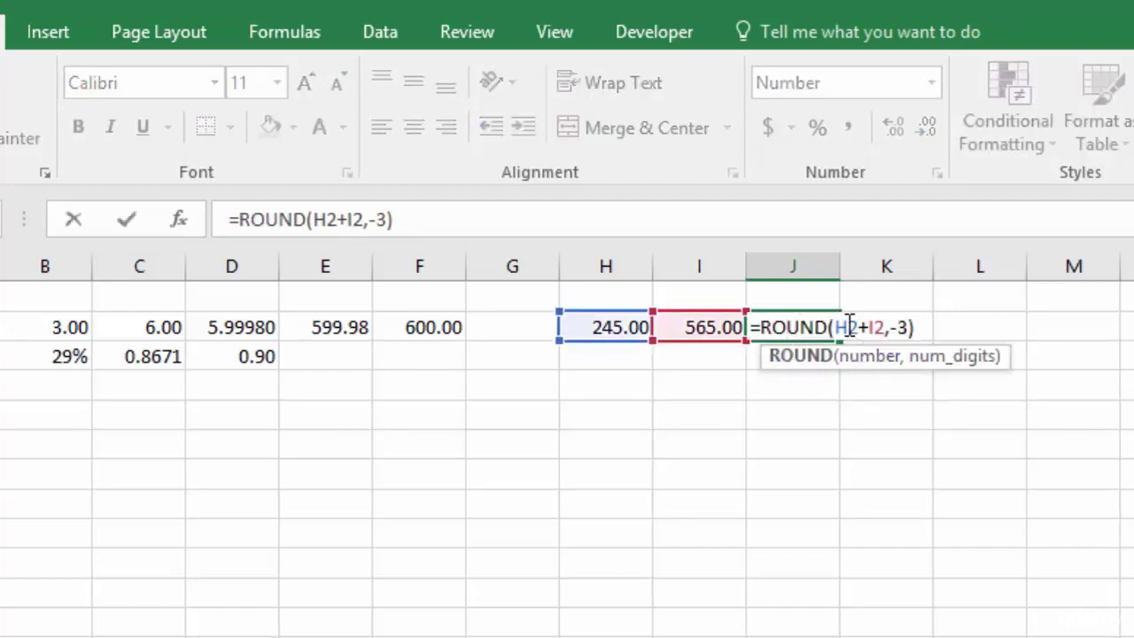
{"action": "left_click_drag", "start_coordinate": [836, 327], "coordinate": [868, 317]}
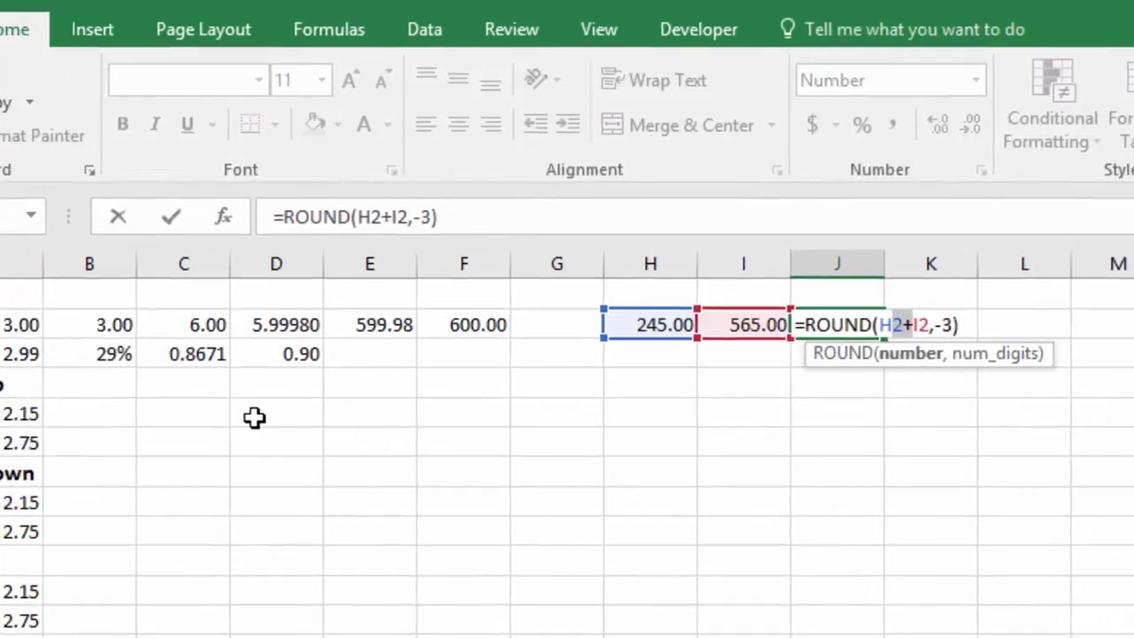
Enter =ROUND(A5,0) in B5 and fill it down to B6, giving 2 and 3.
{"action": "key", "text": "Return"}
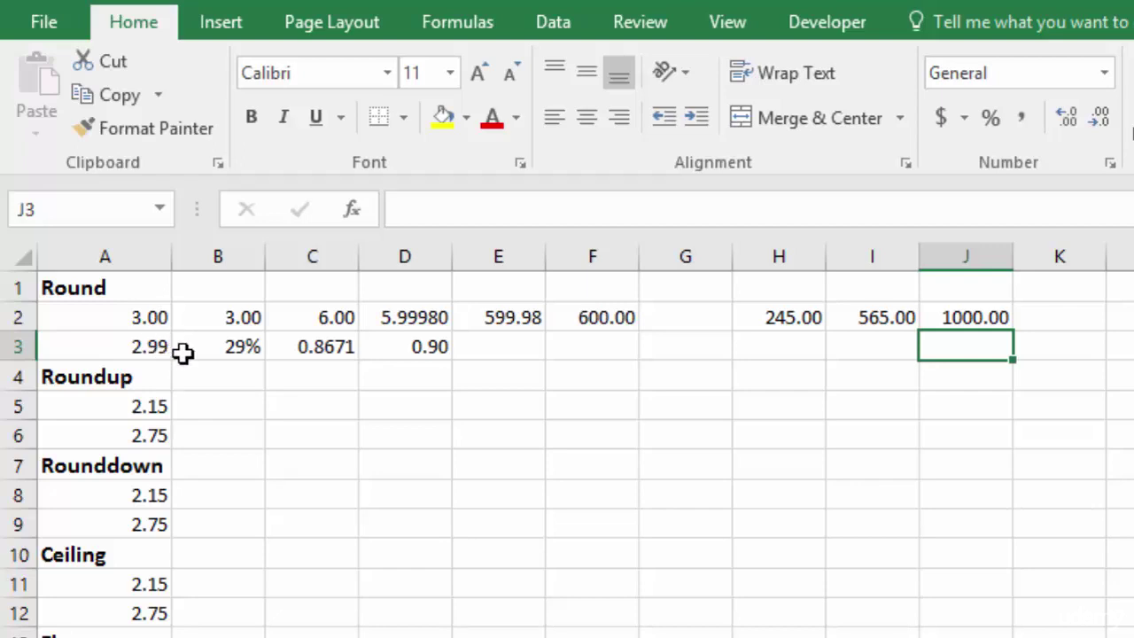
{"action": "left_click", "coordinate": [226, 406]}
{"action": "type", "text": "=round"}
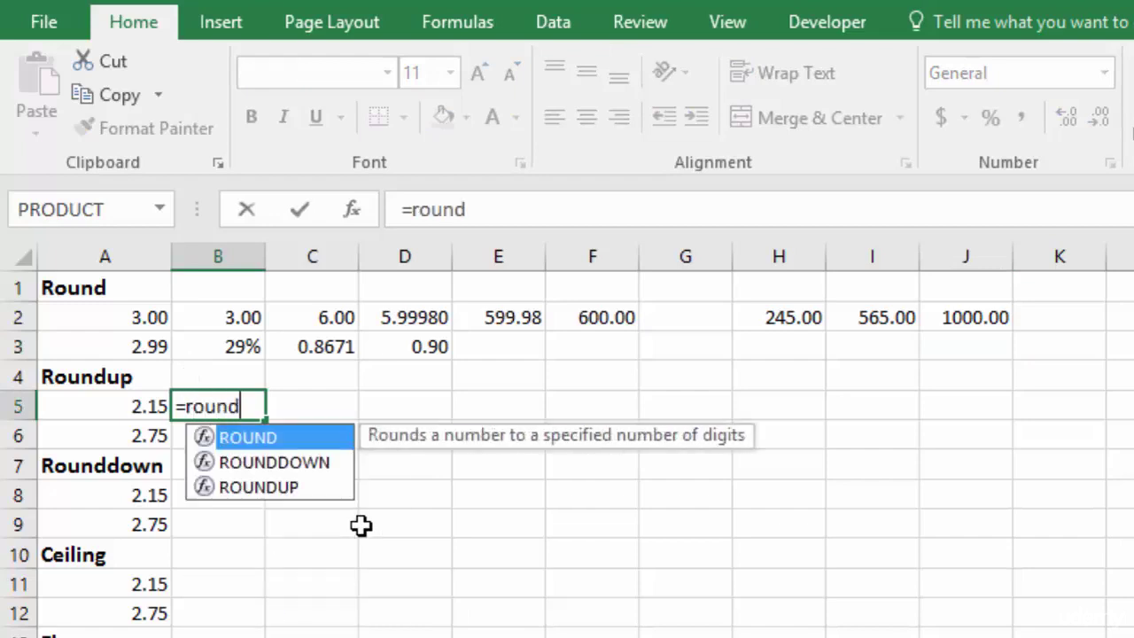
{"action": "key", "text": "Tab"}
{"action": "left_click", "coordinate": [119, 405]}
{"action": "type", "text": ","}
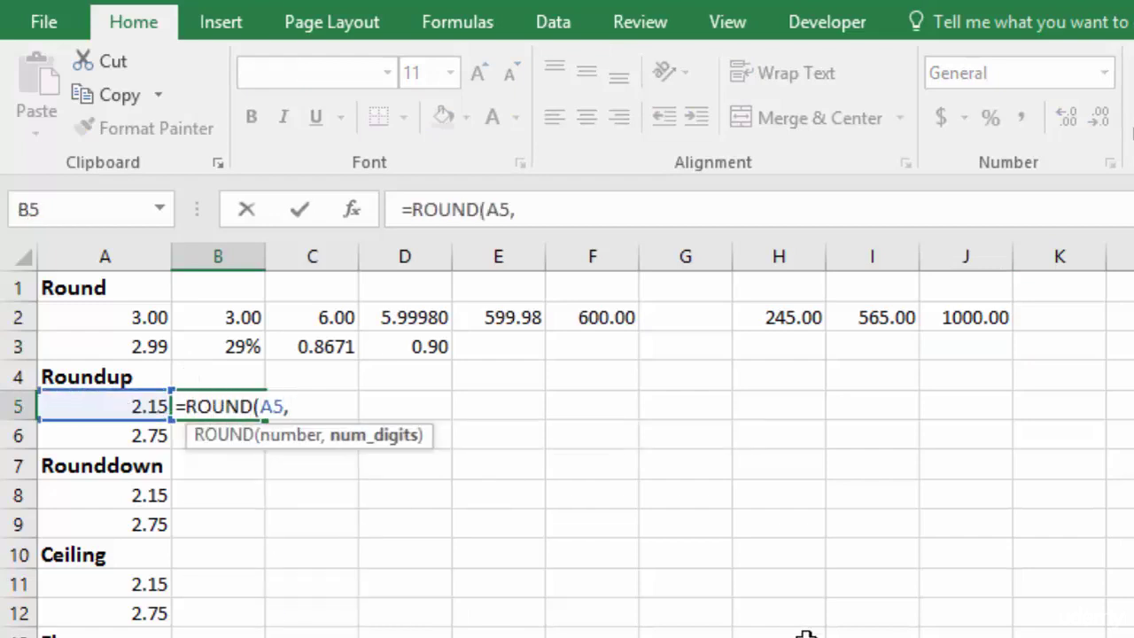
{"action": "type", "text": "0"}
{"action": "key", "text": "Return"}
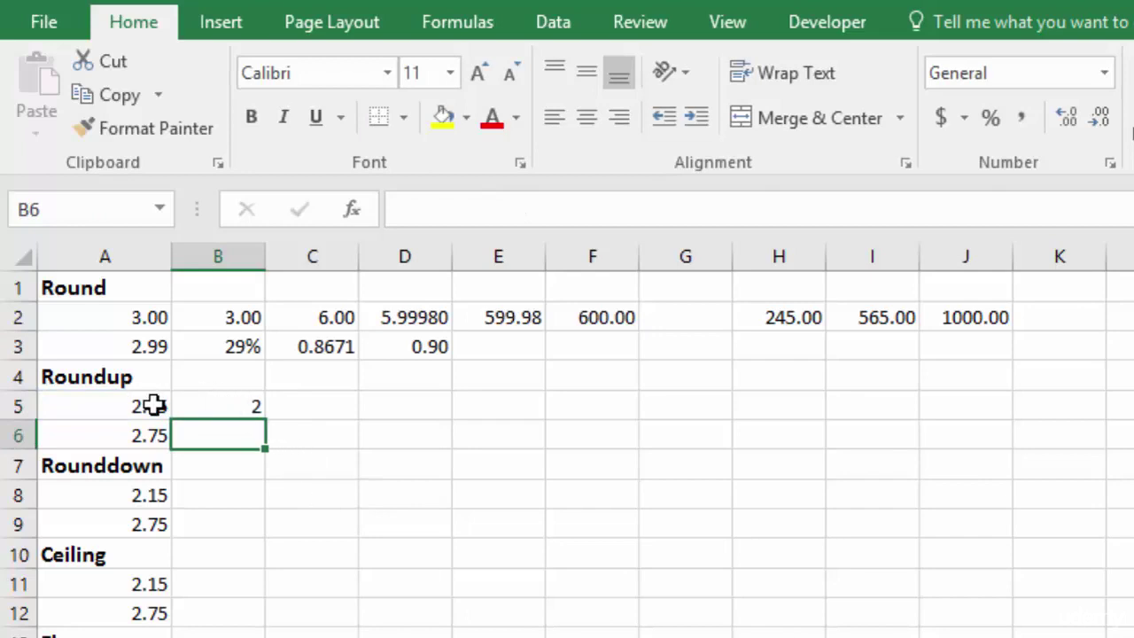
{"action": "left_click", "coordinate": [223, 400]}
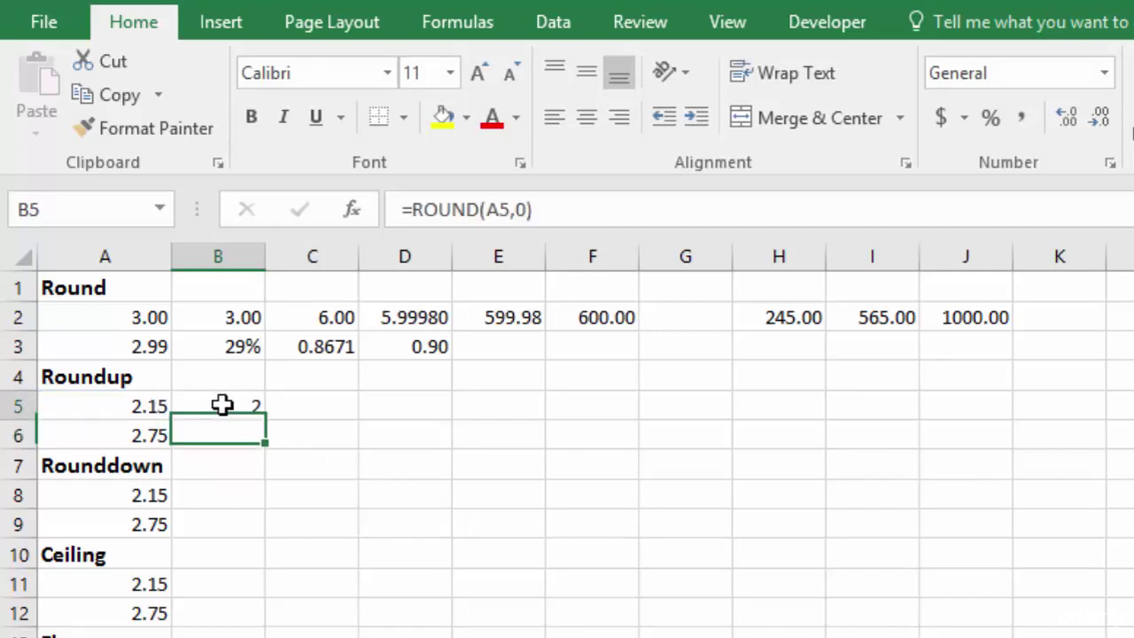
{"action": "left_click_drag", "start_coordinate": [265, 423], "coordinate": [265, 447]}
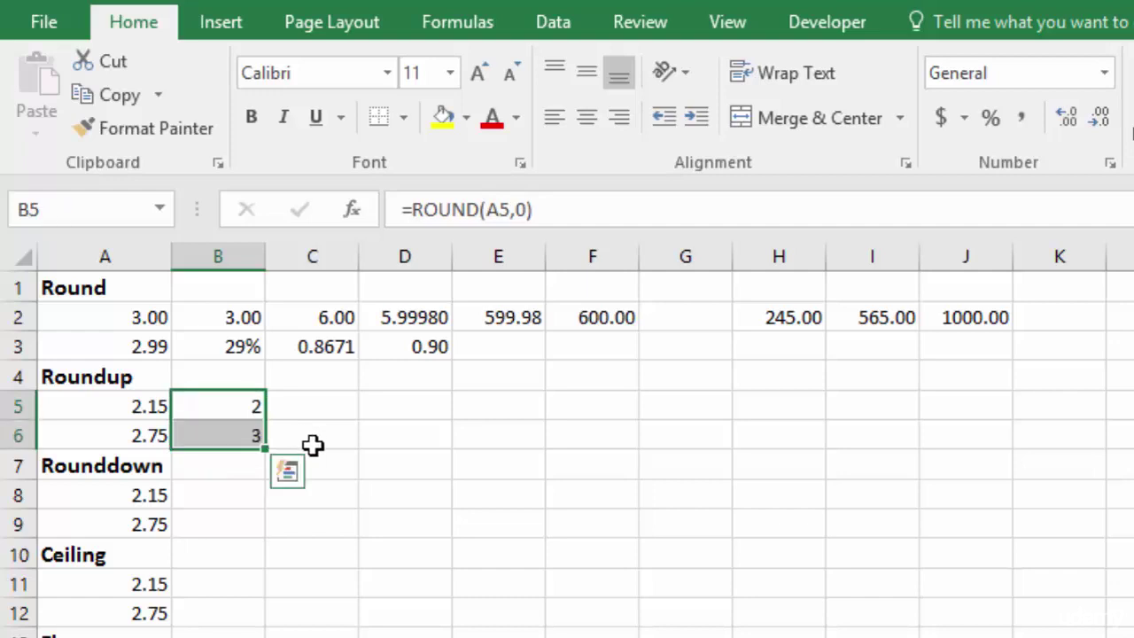
Change B5 to =ROUNDUP(A5,0) and copy it down to B6.
{"action": "double_click", "coordinate": [211, 406]}
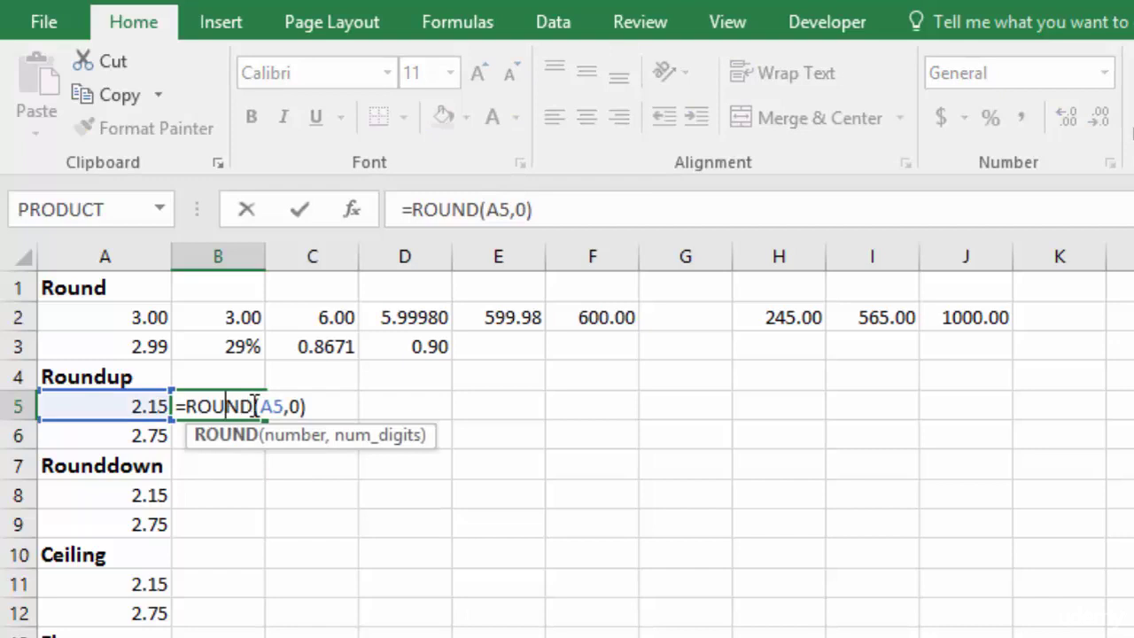
{"action": "left_click", "coordinate": [255, 406]}
{"action": "type", "text": "up"}
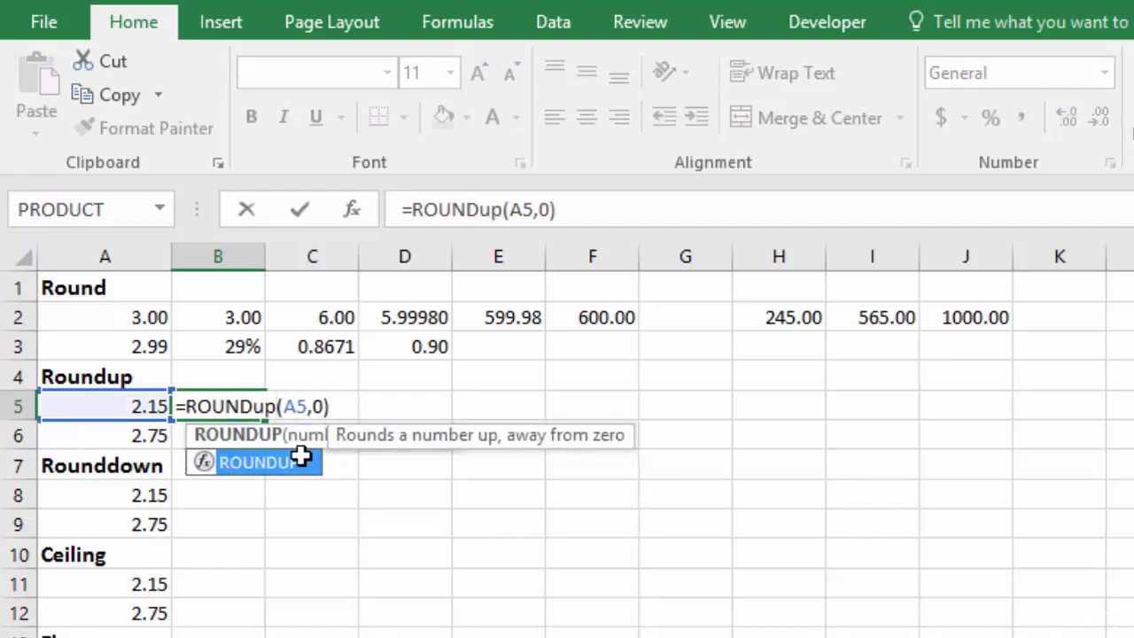
{"action": "key", "text": "ctrl+Return"}
{"action": "left_click_drag", "start_coordinate": [263, 422], "coordinate": [264, 443]}
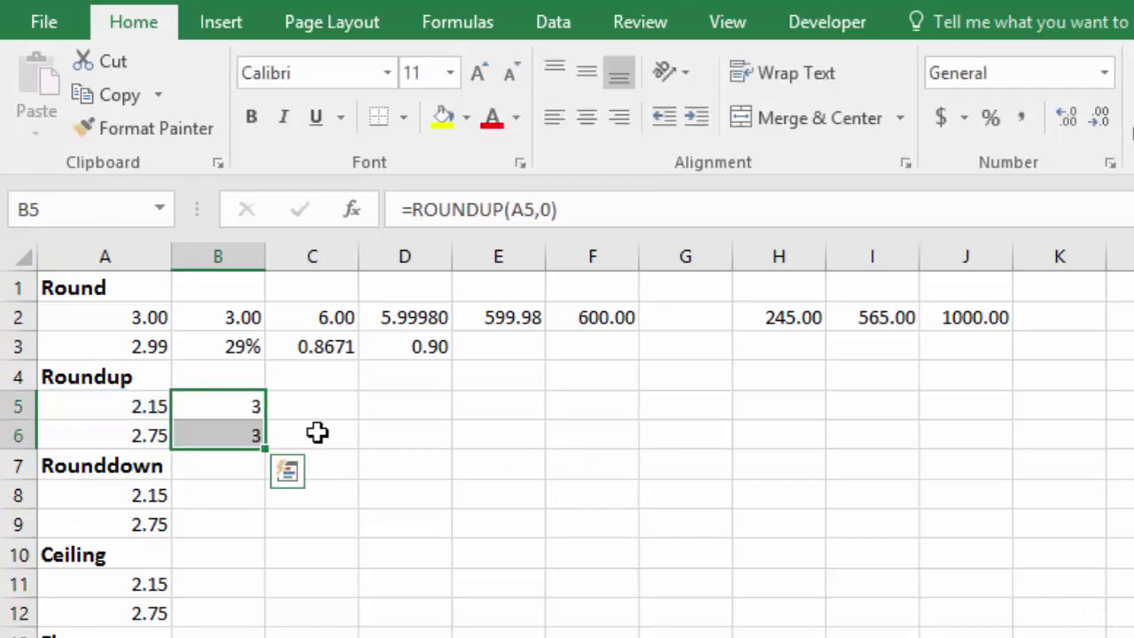
Format B5:B6 with two decimals so both show 3.00.
{"action": "key", "text": "shift+Up"}
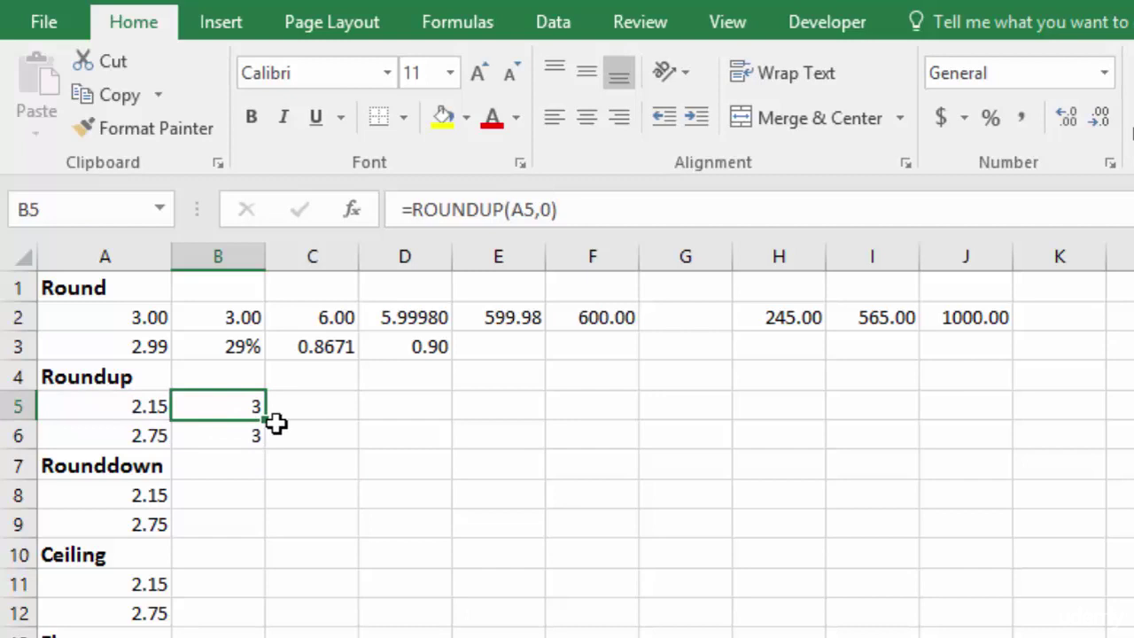
{"action": "left_click_drag", "start_coordinate": [239, 412], "coordinate": [233, 433]}
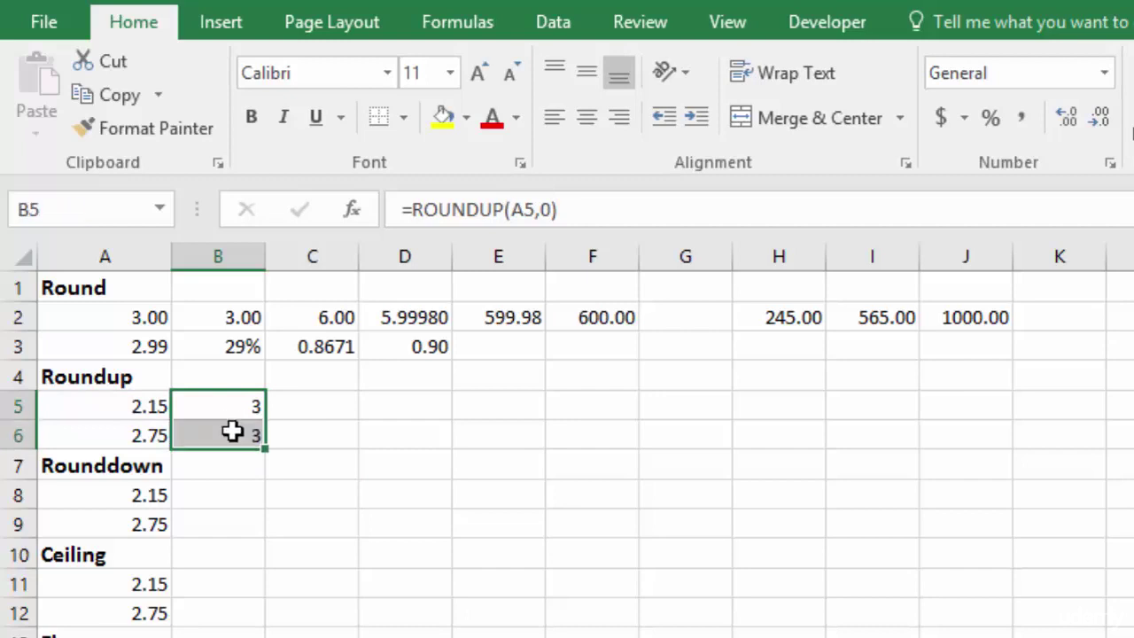
{"action": "left_click", "coordinate": [1069, 120]}
{"action": "left_click", "coordinate": [1101, 122]}
{"action": "left_click", "coordinate": [1102, 122]}
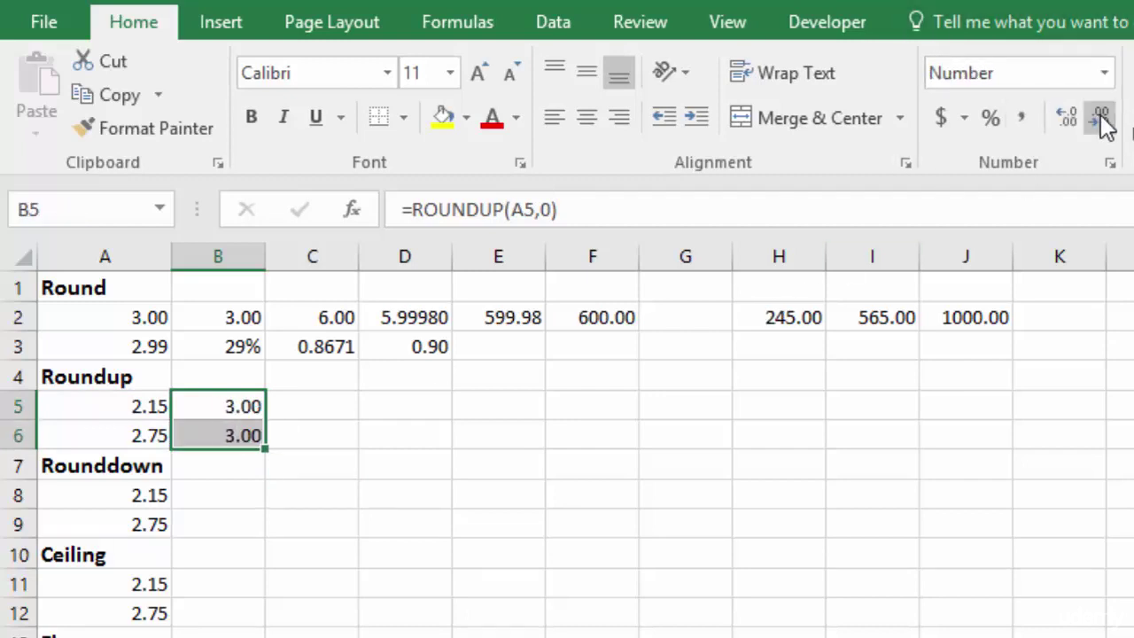
{"action": "key", "text": "Right"}
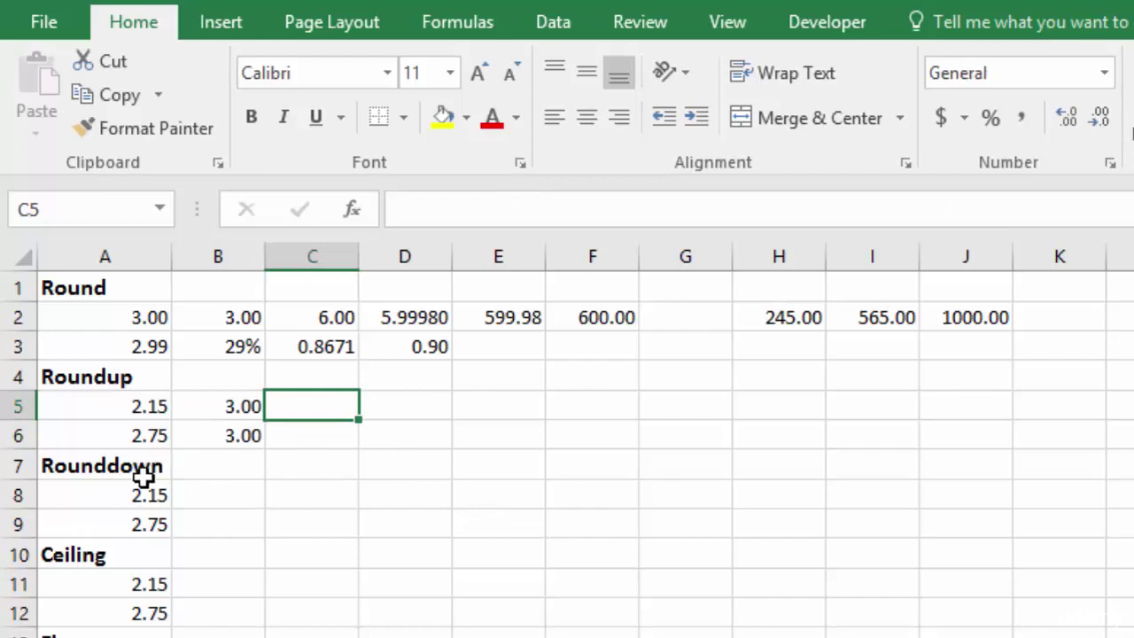
Enter =ROUNDDOWN(A8,0) in B8.
{"action": "left_click", "coordinate": [230, 469]}
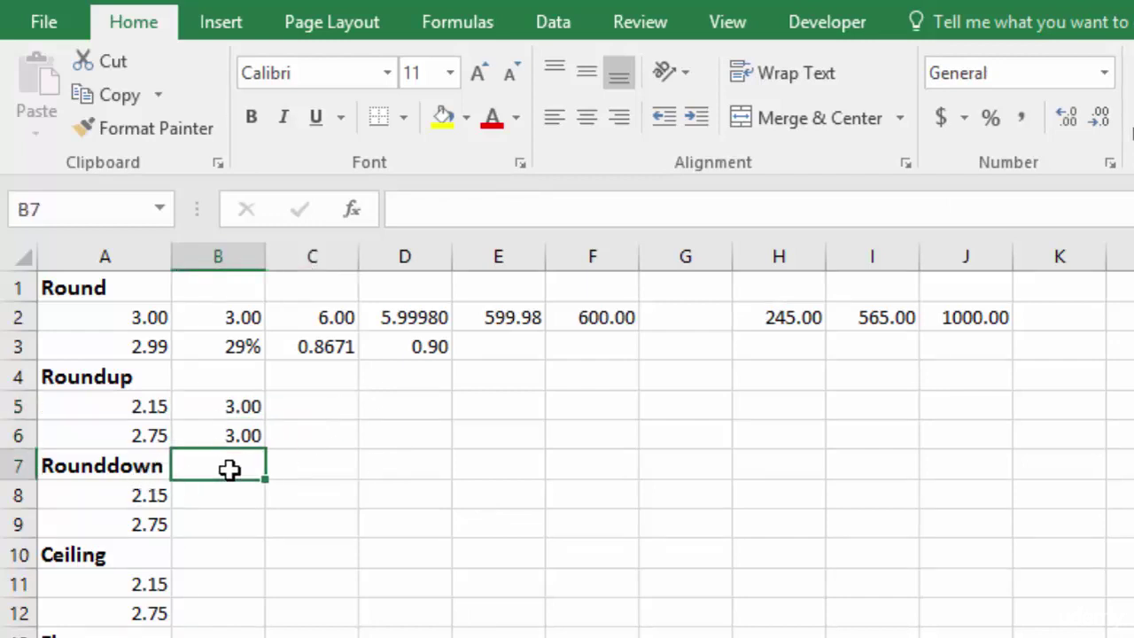
{"action": "key", "text": "Down"}
{"action": "type", "text": "=roun"}
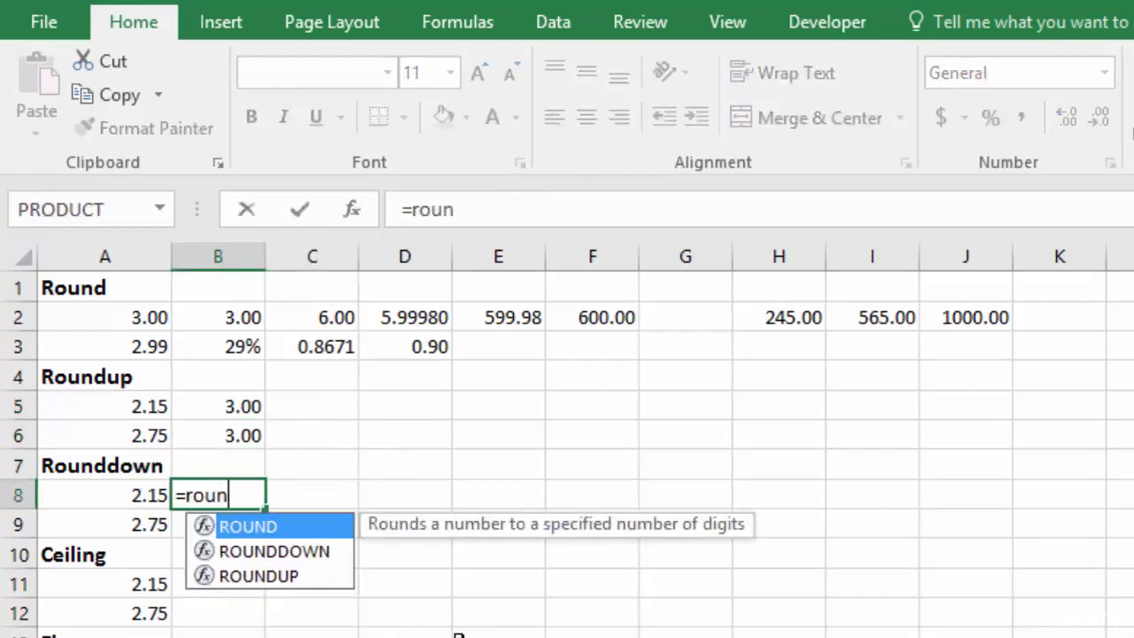
{"action": "key", "text": "Down"}
{"action": "key", "text": "Tab"}
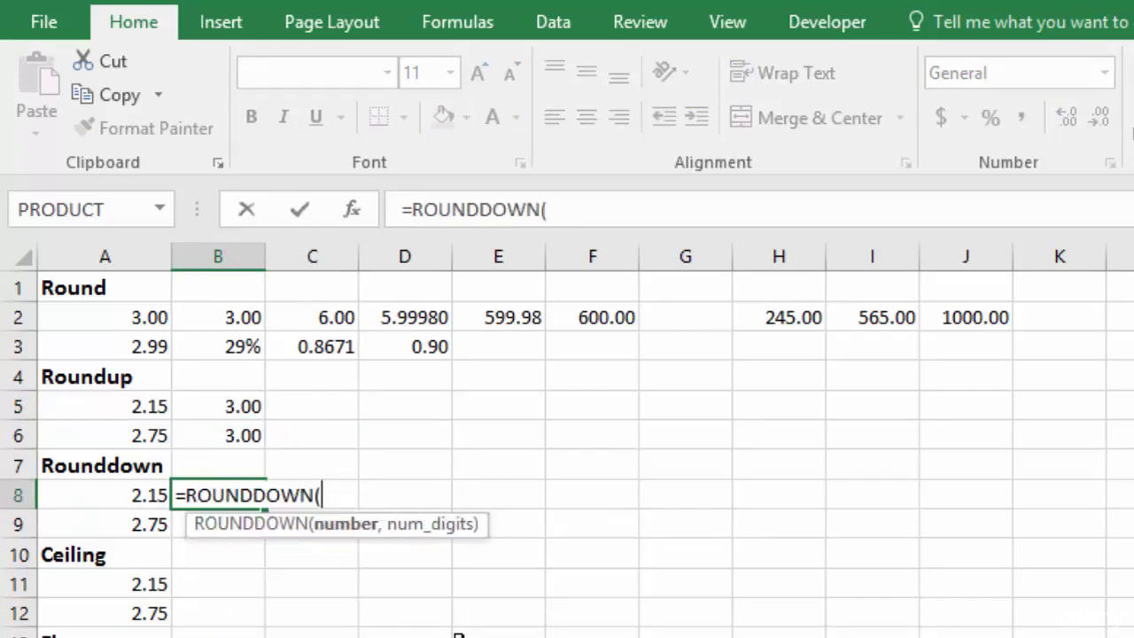
{"action": "left_click", "coordinate": [129, 497]}
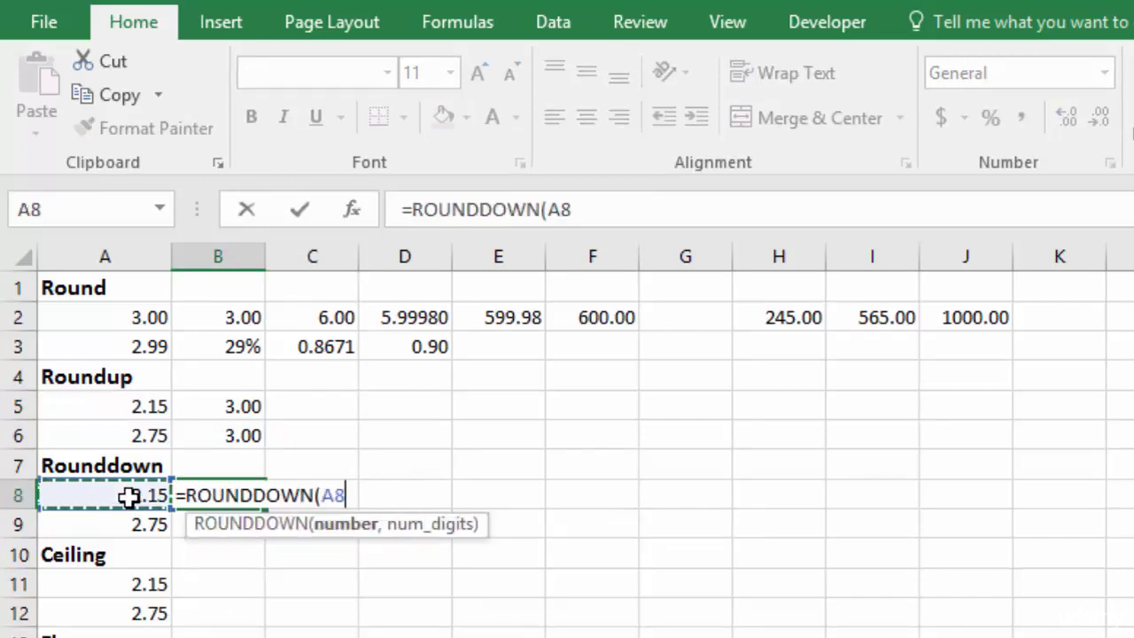
{"action": "type", "text": ","}
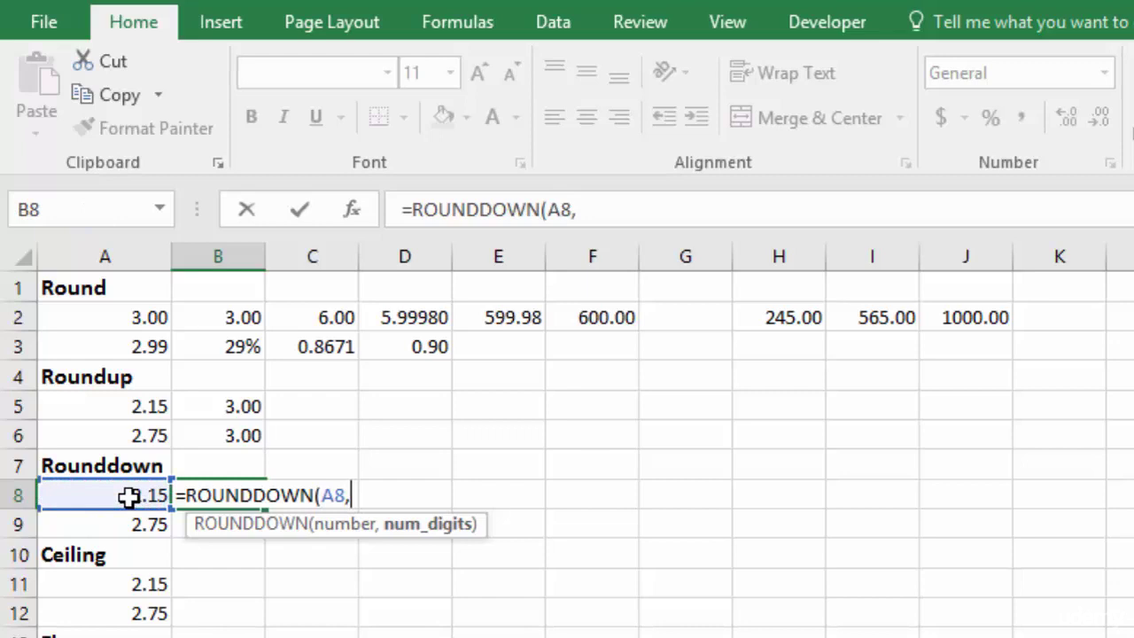
{"action": "type", "text": "0"}
{"action": "key", "text": "Return"}
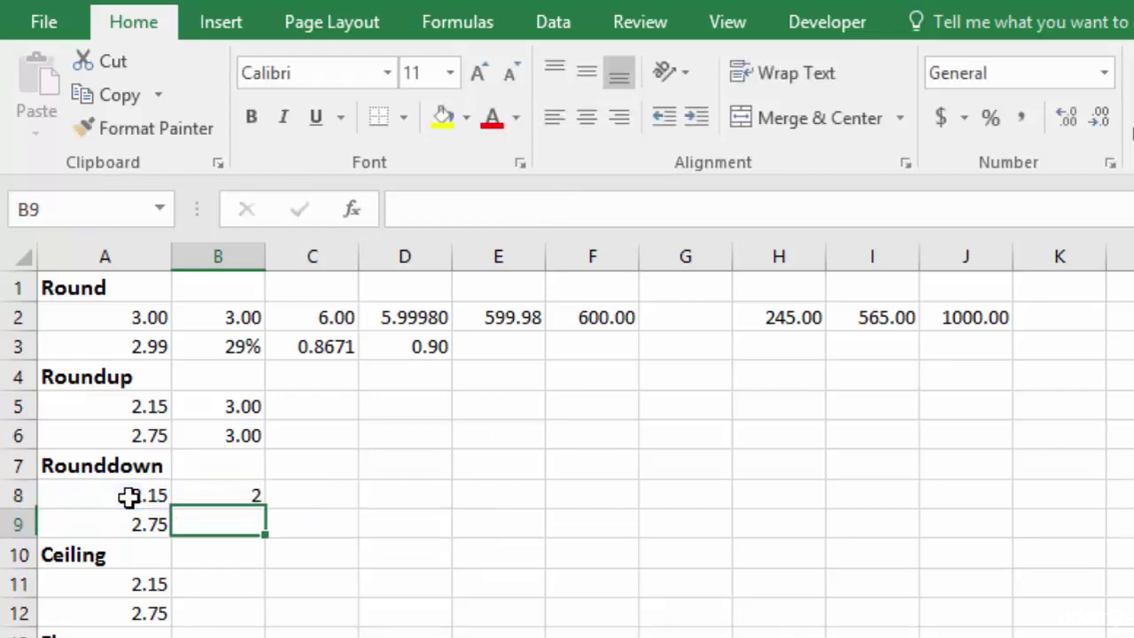
Fill the ROUNDDOWN formula down to B9 and show B8:B9 as 2.00.
{"action": "left_click", "coordinate": [230, 483]}
{"action": "left_click_drag", "start_coordinate": [262, 513], "coordinate": [263, 524]}
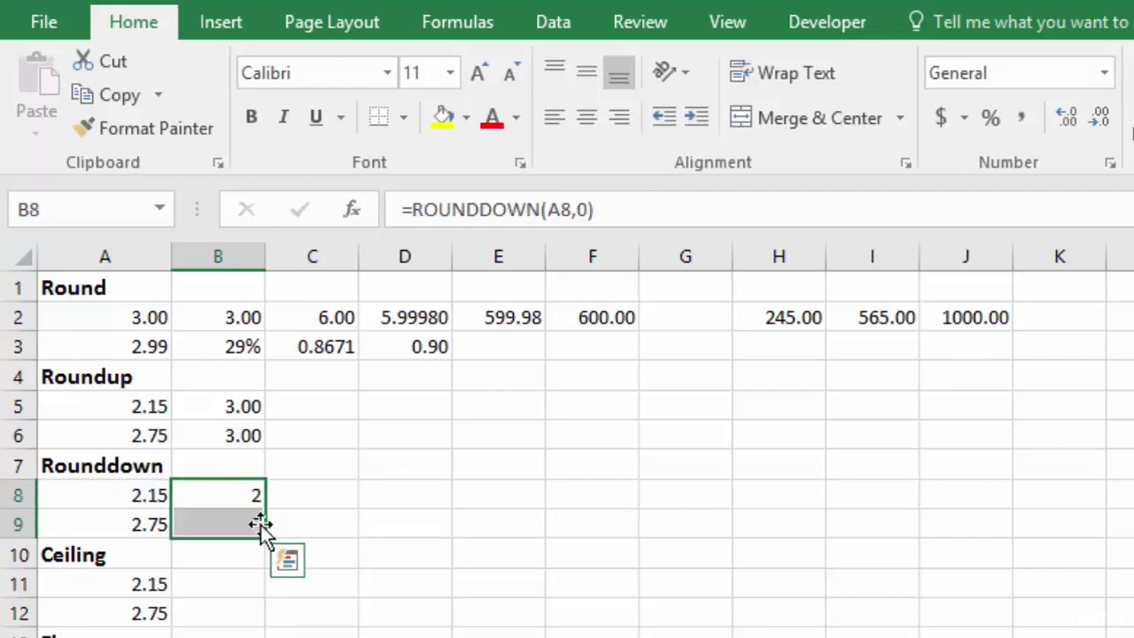
{"action": "left_click", "coordinate": [296, 498]}
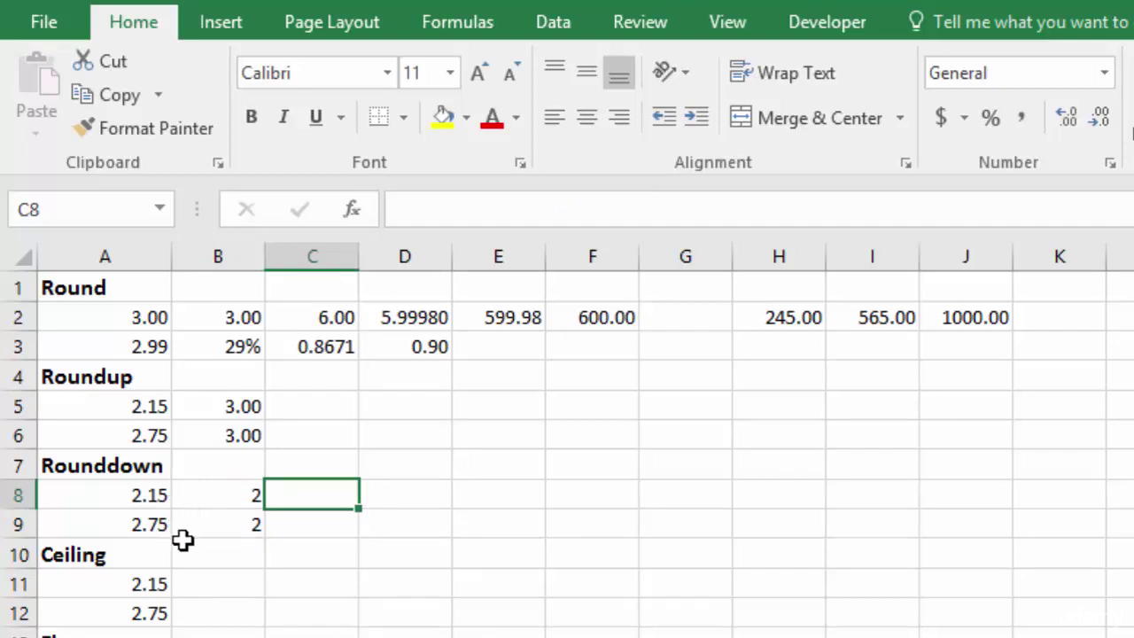
{"action": "left_click_drag", "start_coordinate": [245, 495], "coordinate": [244, 523]}
{"action": "left_click", "coordinate": [1062, 115]}
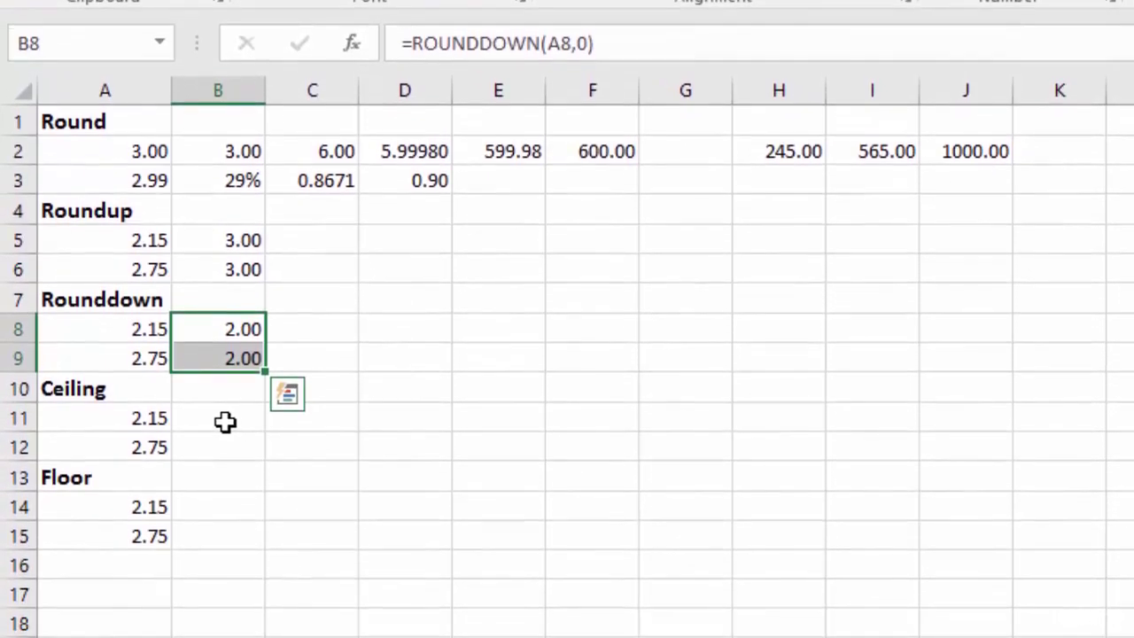
Enter =CEILING(A11,5) in B11.
{"action": "left_click", "coordinate": [232, 521]}
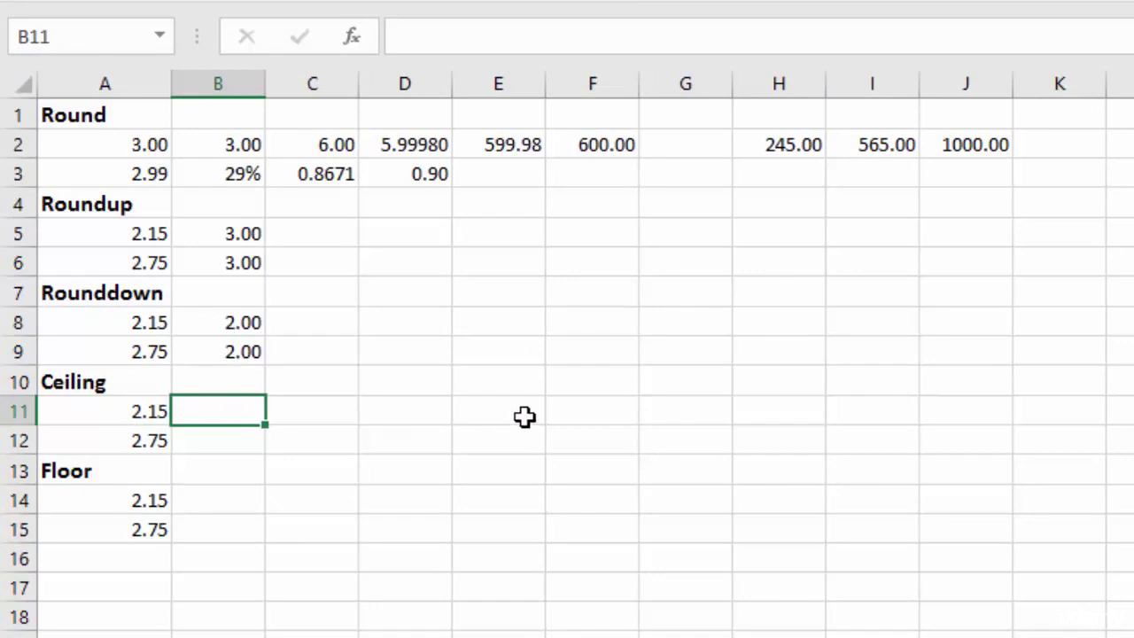
{"action": "type", "text": "=ce"}
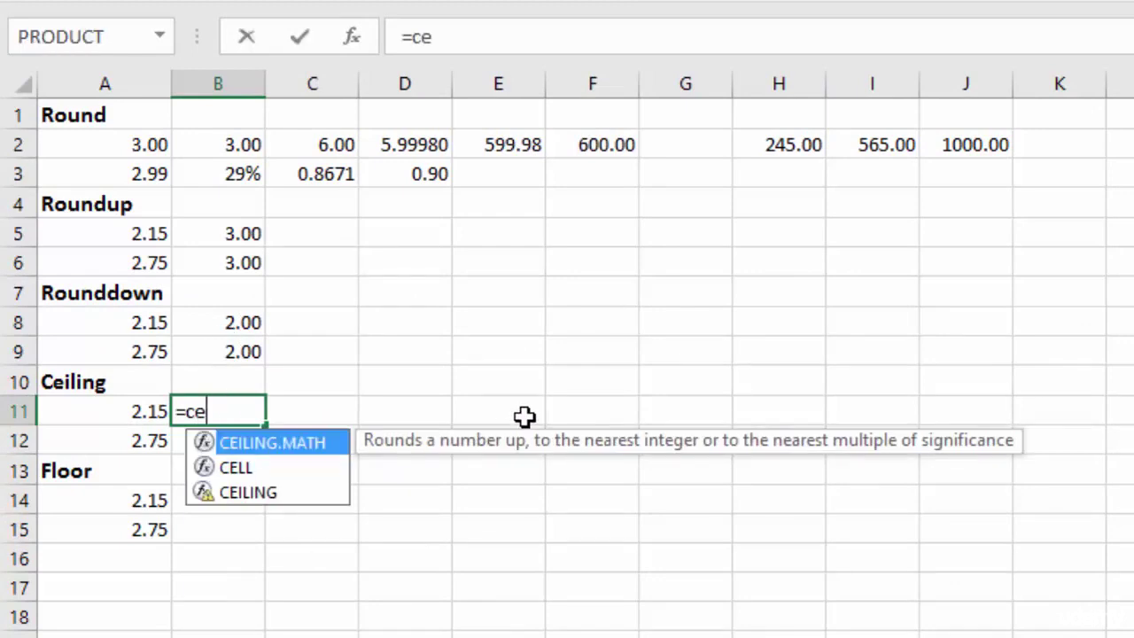
{"action": "key", "text": "Down"}
{"action": "key", "text": "Down"}
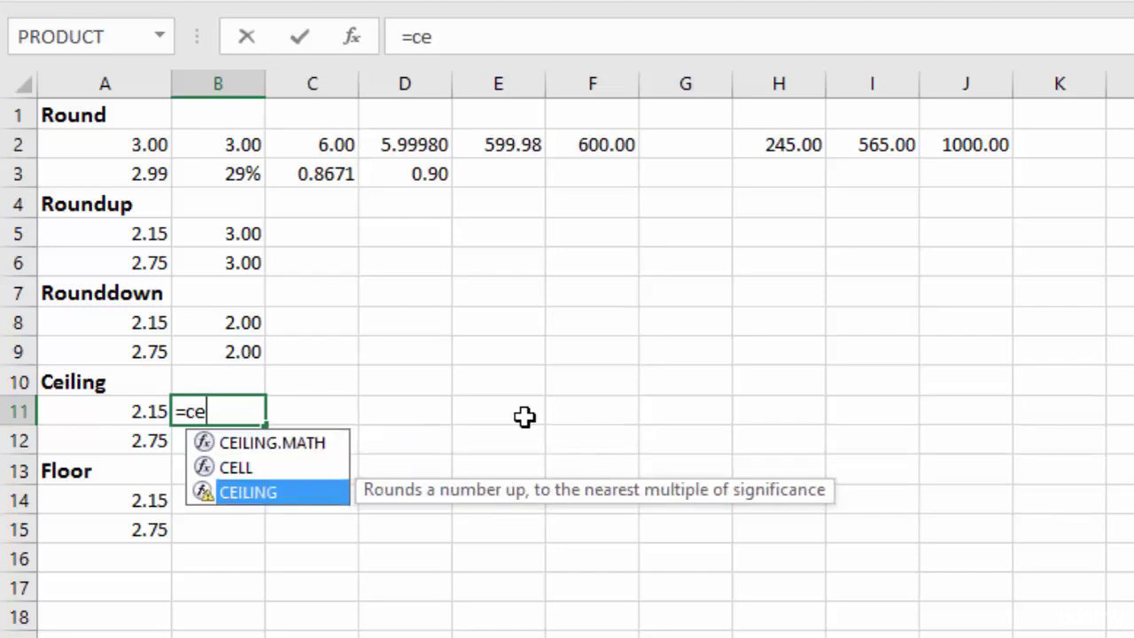
{"action": "key", "text": "Tab"}
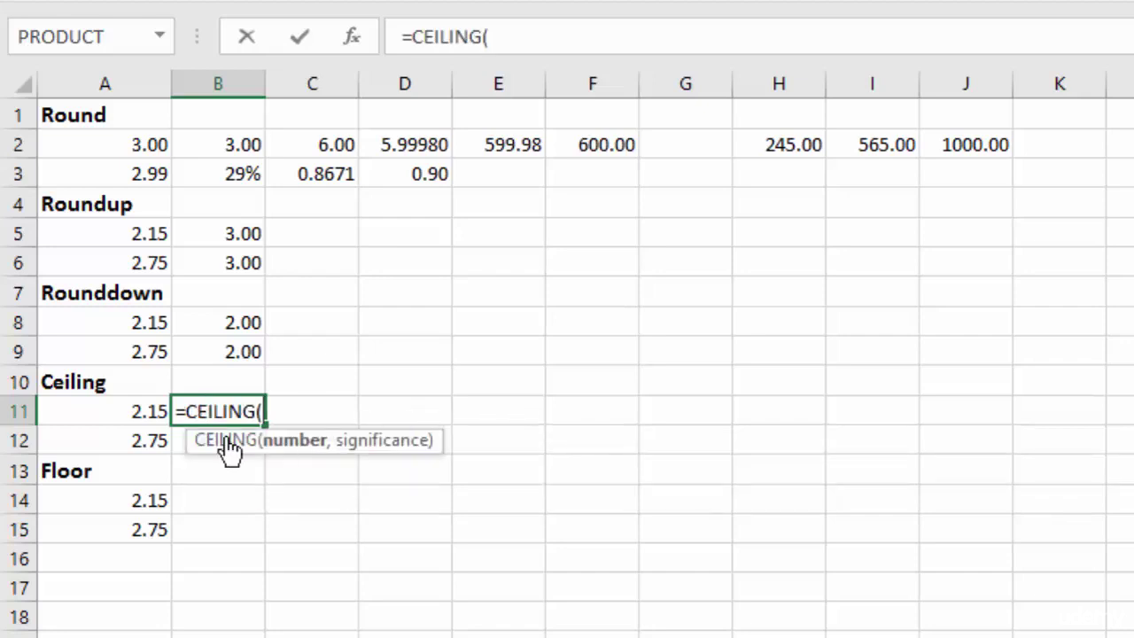
{"action": "left_click", "coordinate": [133, 415]}
{"action": "type", "text": ","}
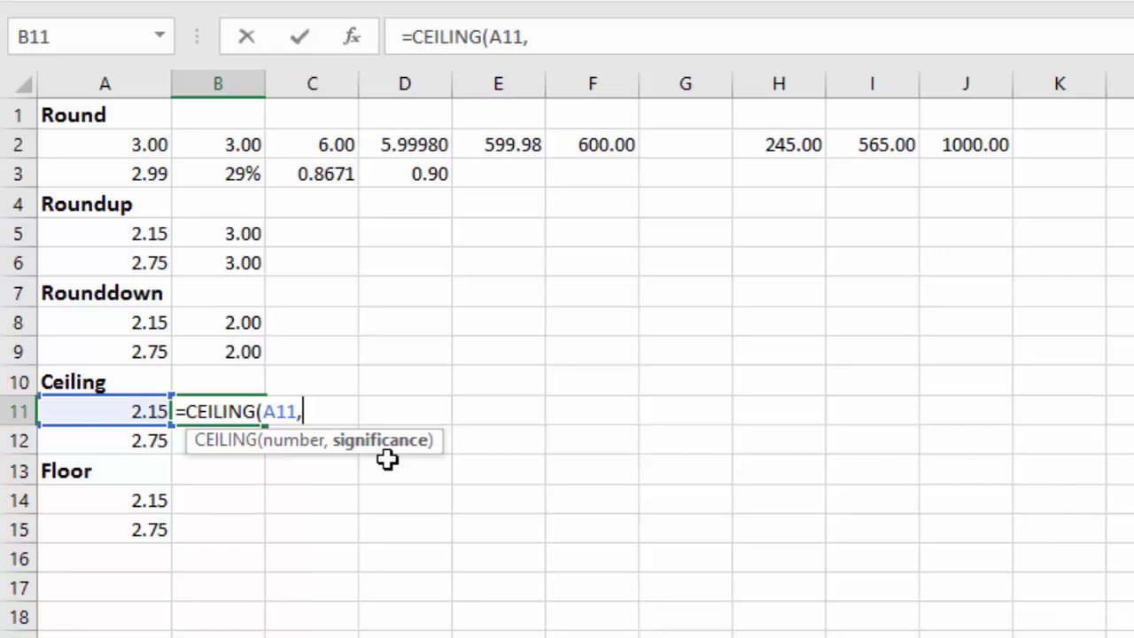
{"action": "type", "text": "5"}
{"action": "key", "text": "Return"}
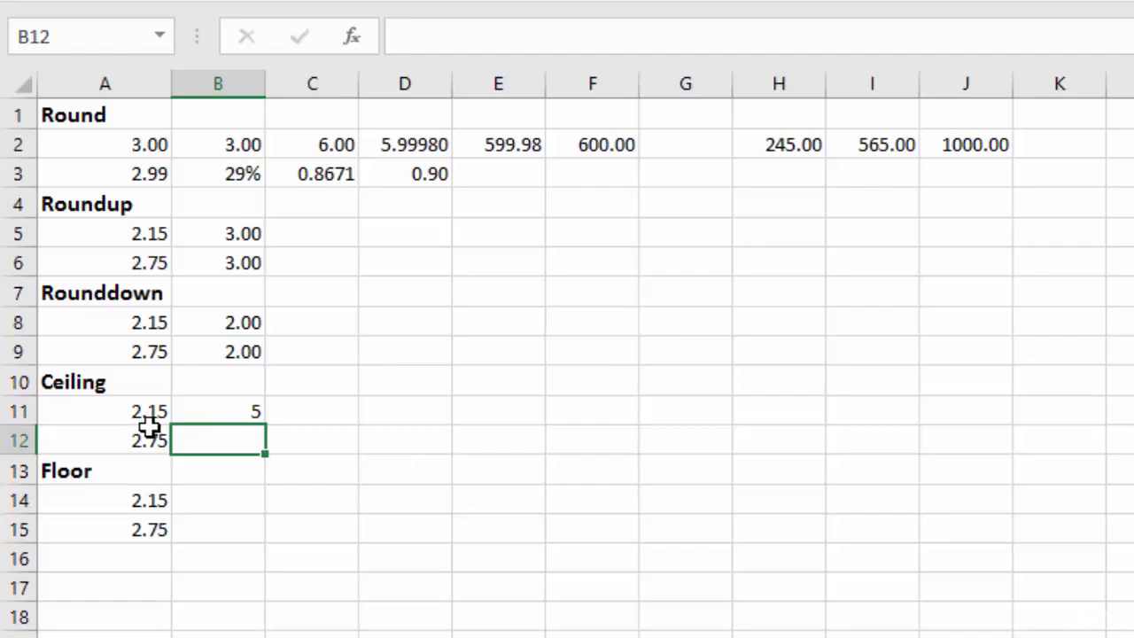
Change B11's CEILING significance from 5 to 1.
{"action": "left_click", "coordinate": [215, 410]}
{"action": "double_click", "coordinate": [216, 410]}
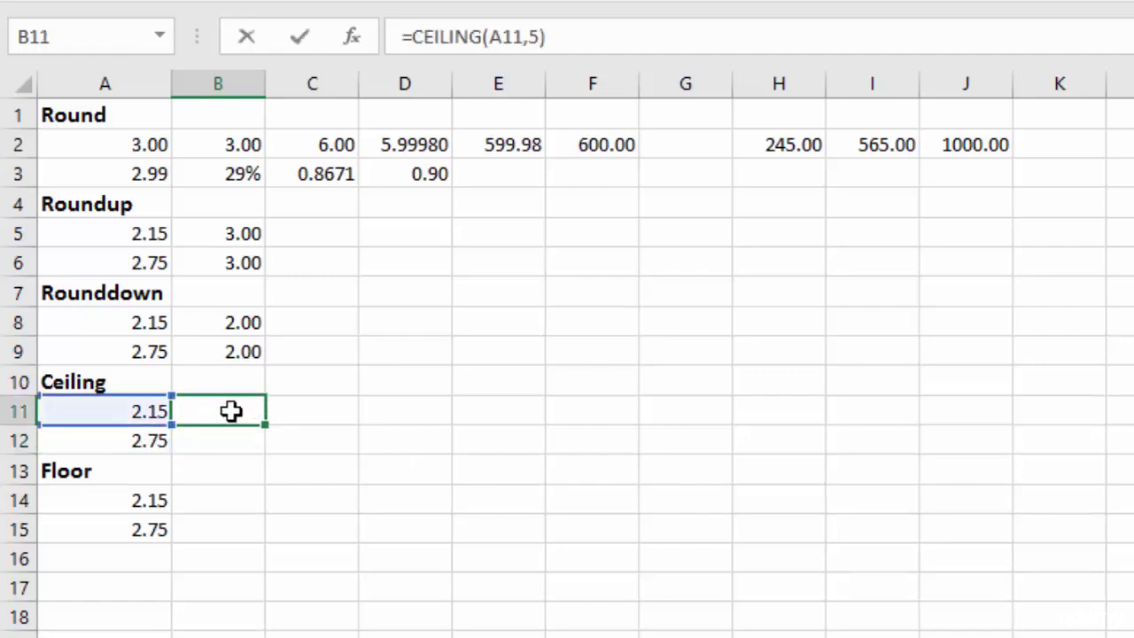
{"action": "left_click", "coordinate": [313, 411]}
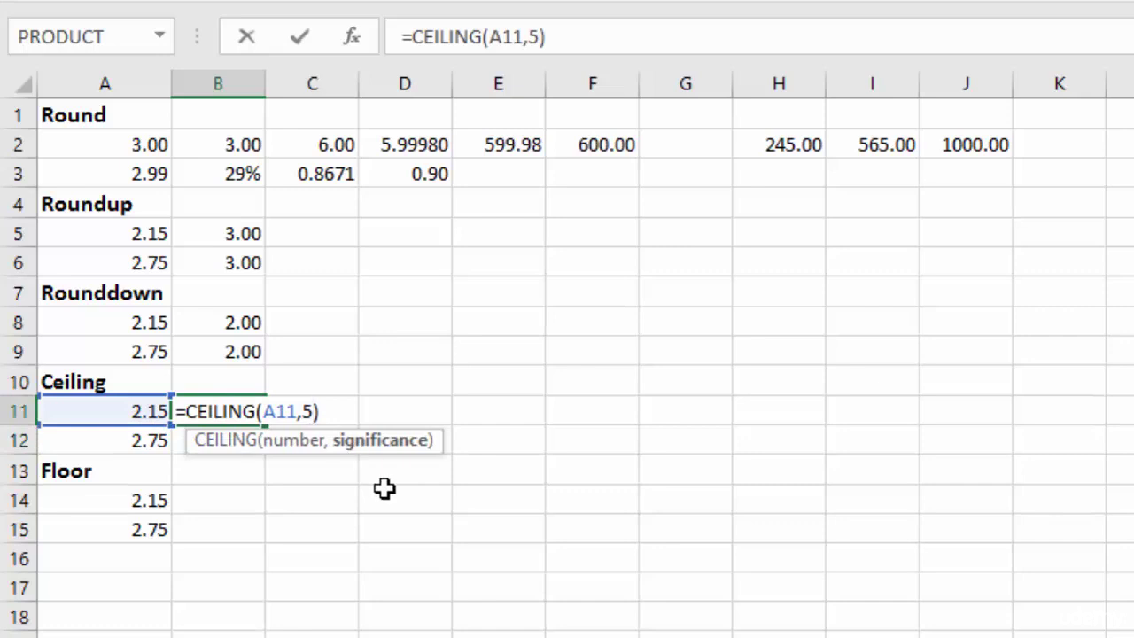
{"action": "key", "text": "BackSpace"}
{"action": "type", "text": "1"}
{"action": "key", "text": "Return"}
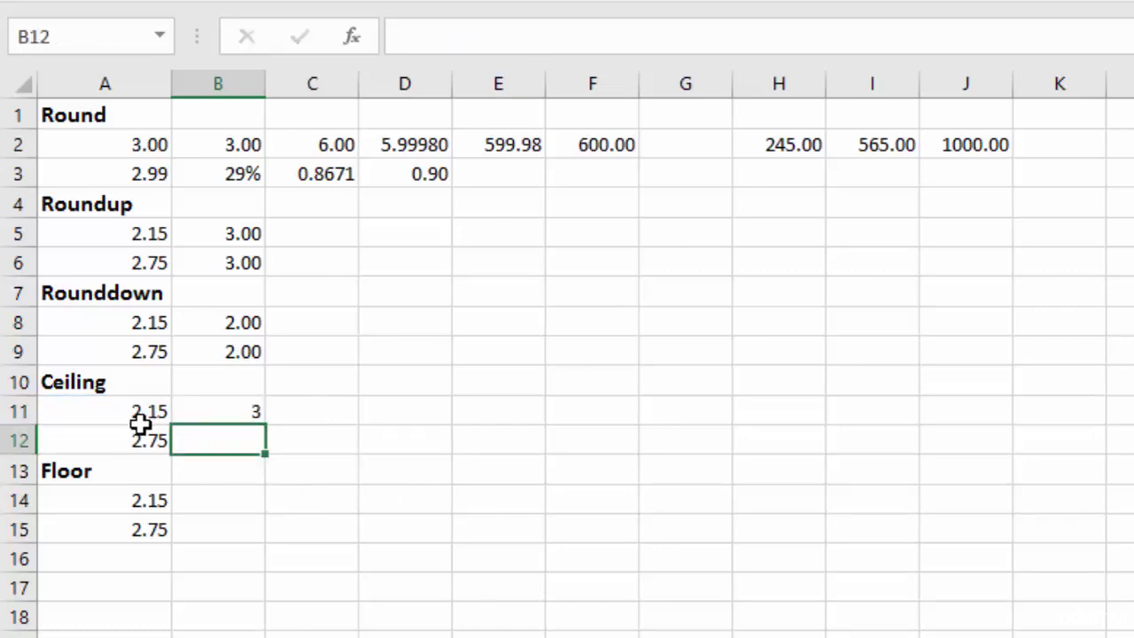
Set B11's CEILING significance to 0.5 and fill it down to B12, giving 2.5 and 3.
{"action": "double_click", "coordinate": [228, 413]}
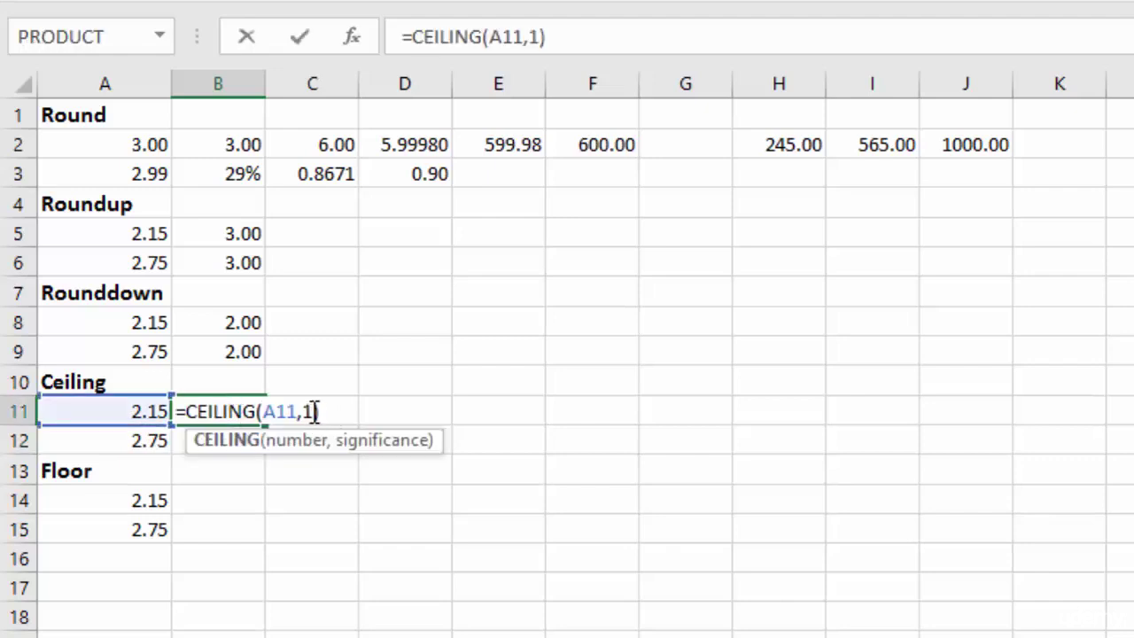
{"action": "key", "text": "Left"}
{"action": "key", "text": "BackSpace"}
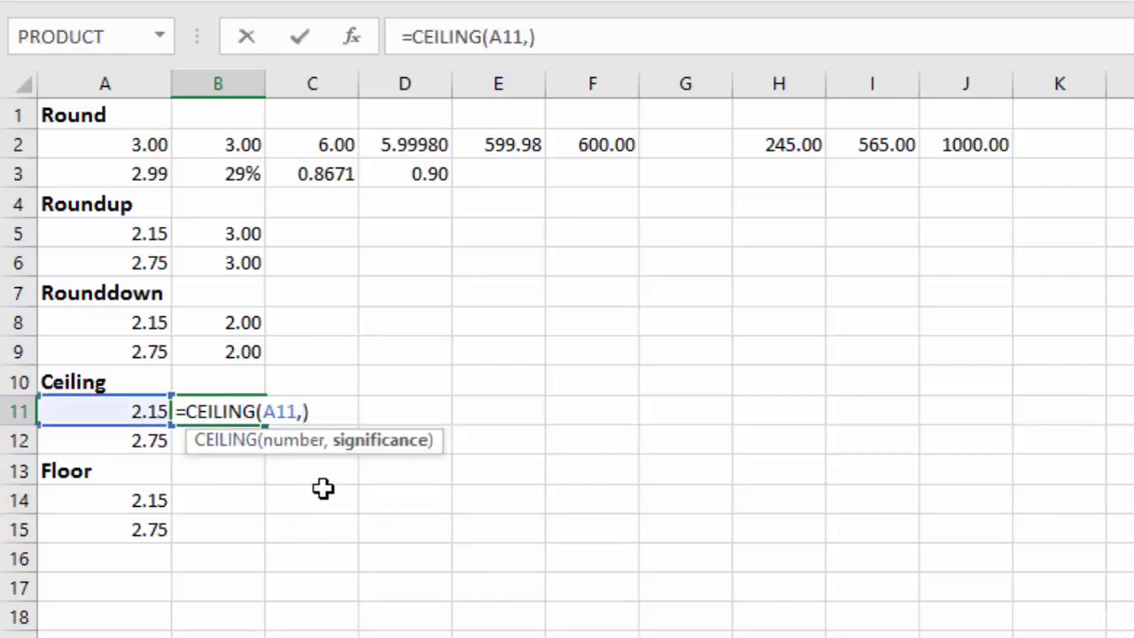
{"action": "type", "text": ".5"}
{"action": "key", "text": "Return"}
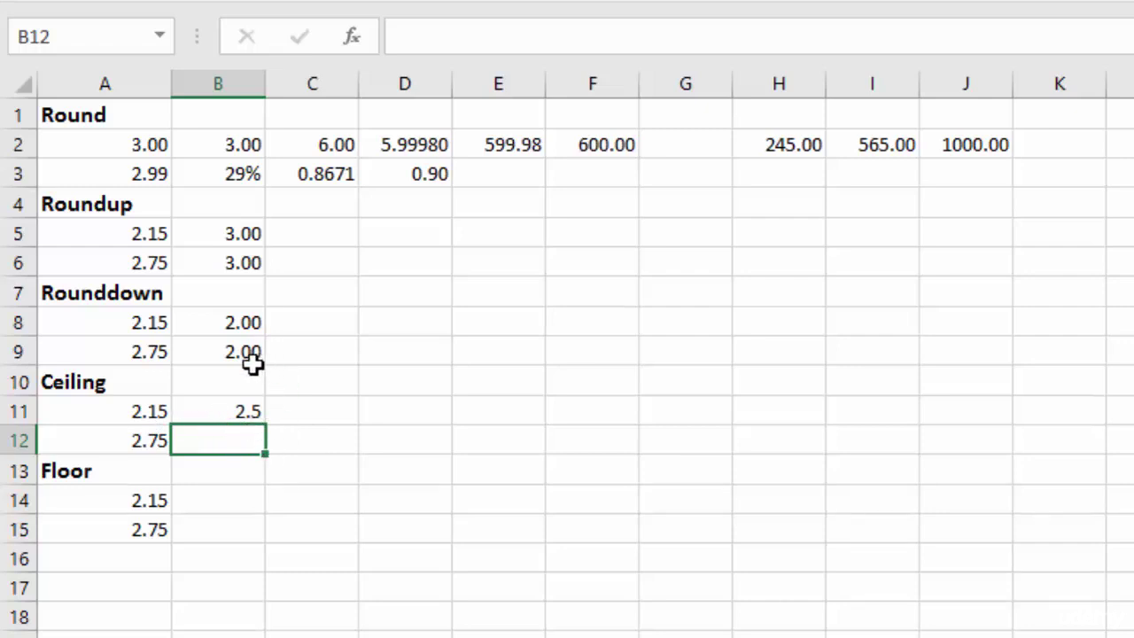
{"action": "left_click", "coordinate": [257, 416]}
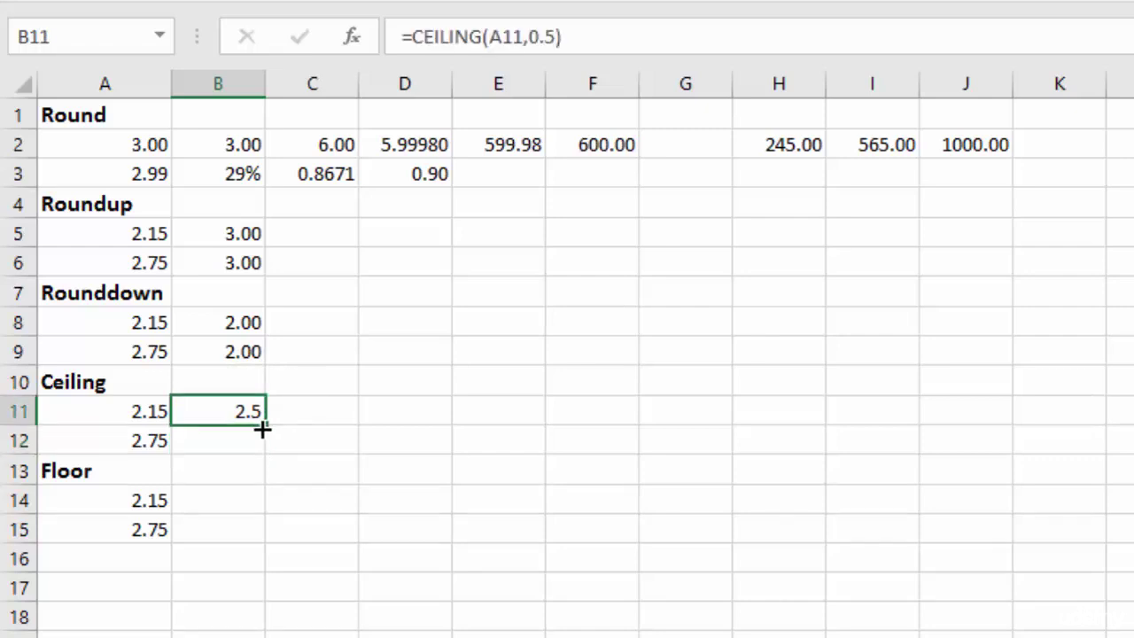
{"action": "left_click_drag", "start_coordinate": [263, 429], "coordinate": [264, 448]}
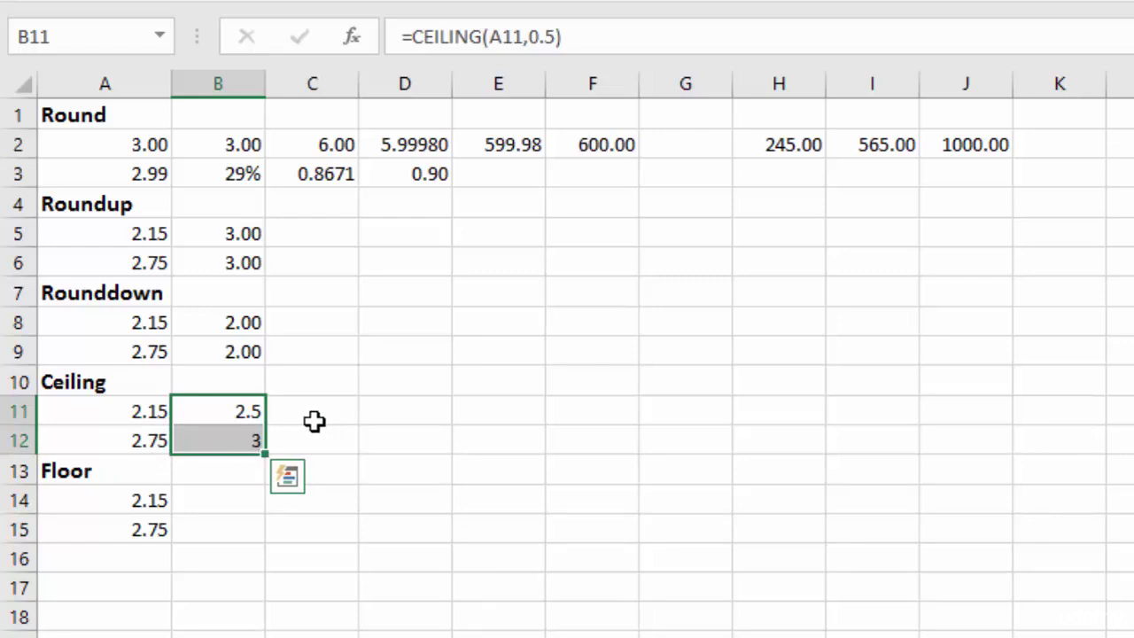
Enter =FLOOR(A14,1) in B14 and fill it down to B15.
{"action": "left_click", "coordinate": [228, 504]}
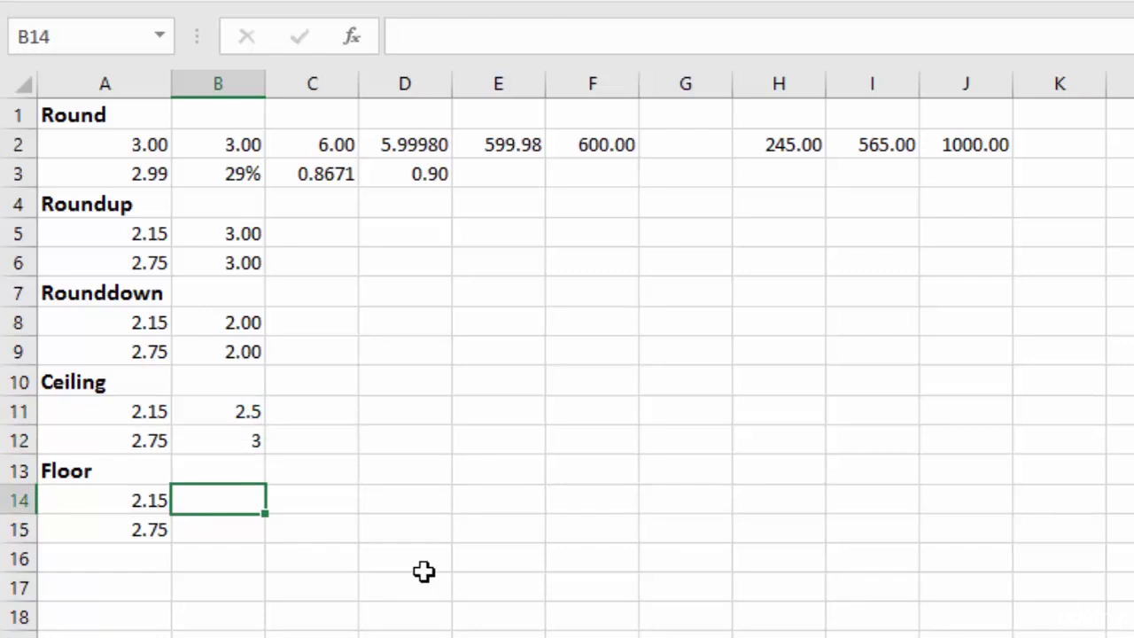
{"action": "type", "text": "="}
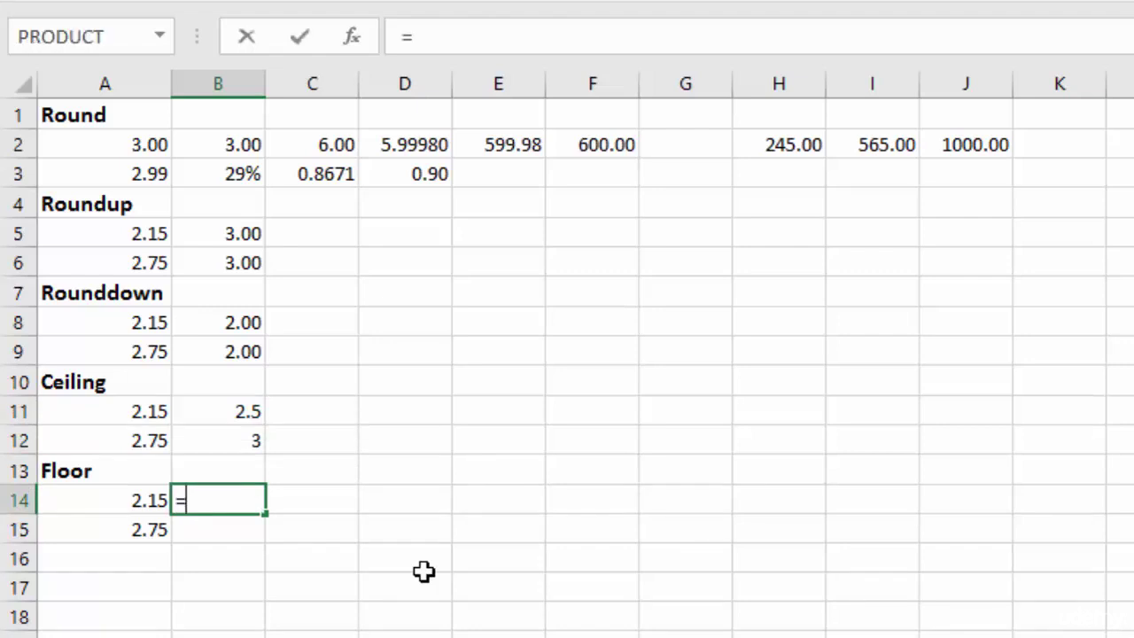
{"action": "type", "text": "floo"}
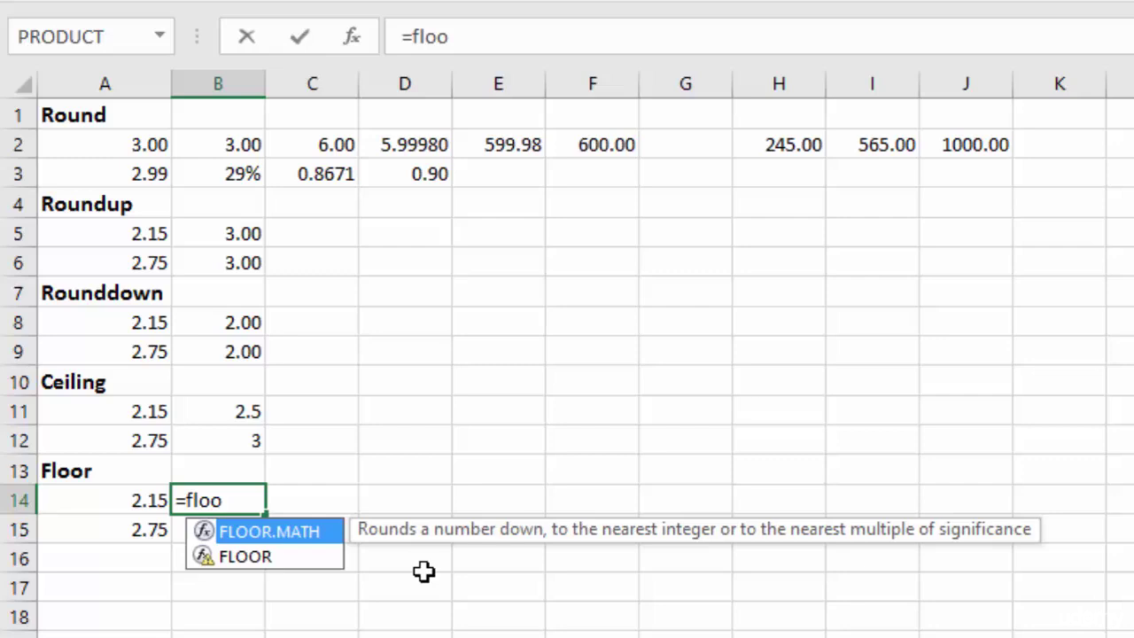
{"action": "key", "text": "Down"}
{"action": "key", "text": "Tab"}
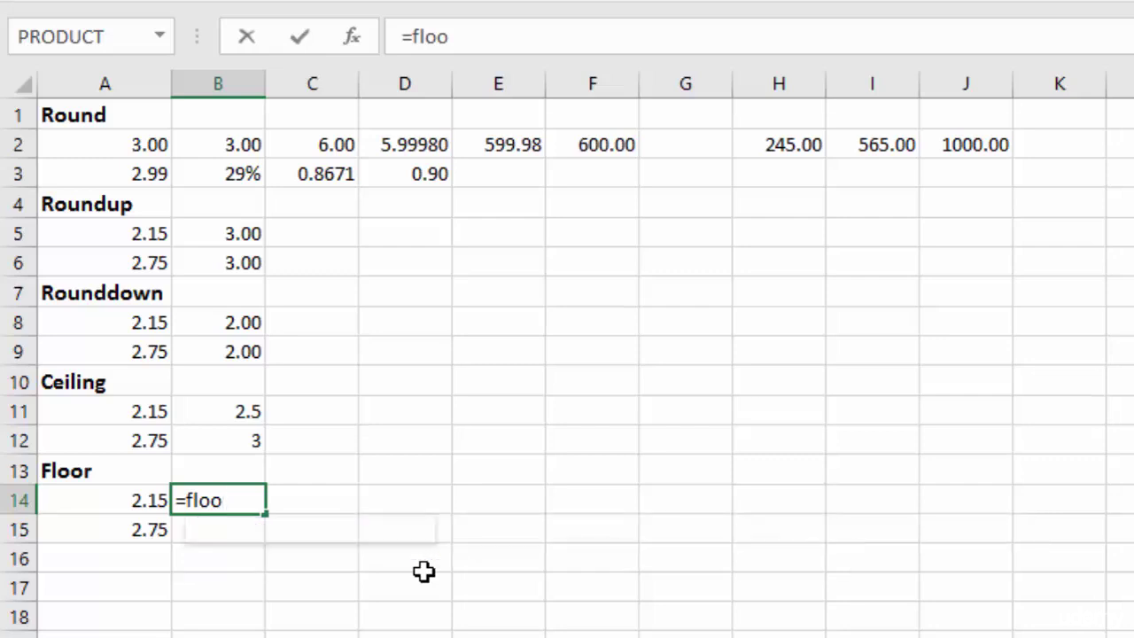
{"action": "left_click", "coordinate": [127, 501]}
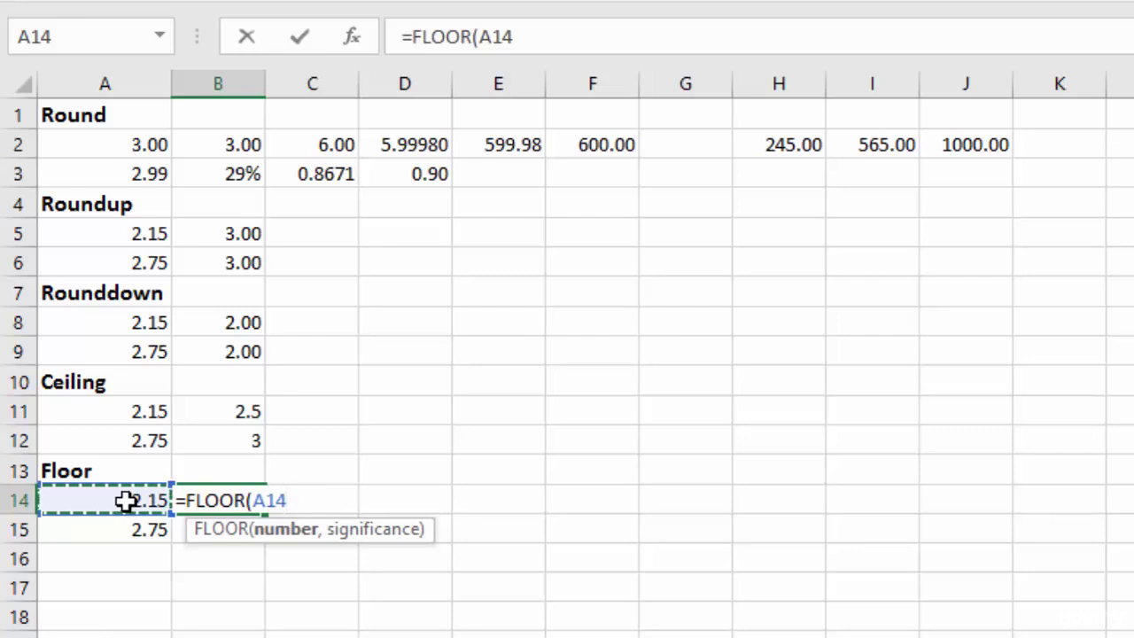
{"action": "type", "text": ","}
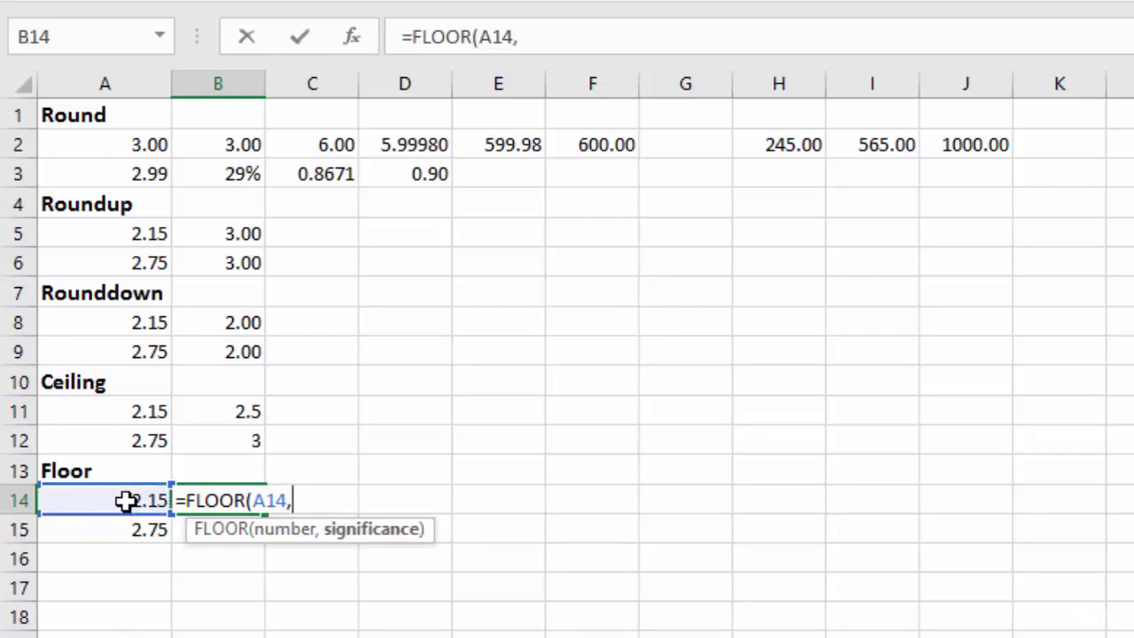
{"action": "type", "text": "1"}
{"action": "key", "text": "Return"}
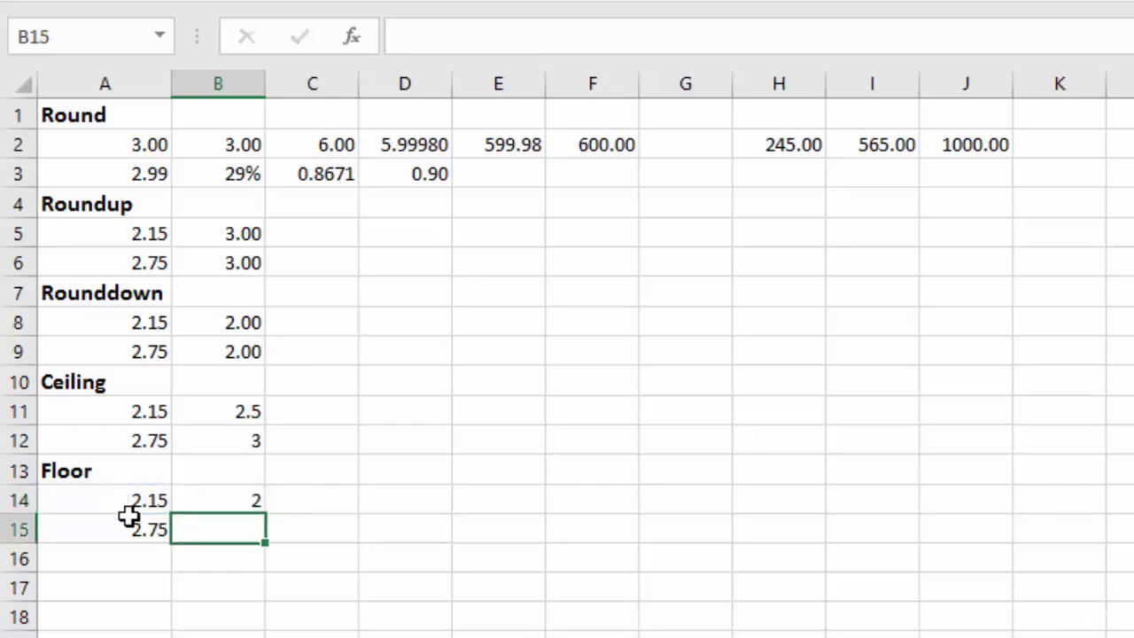
{"action": "left_click", "coordinate": [232, 504]}
{"action": "left_click_drag", "start_coordinate": [265, 519], "coordinate": [266, 538]}
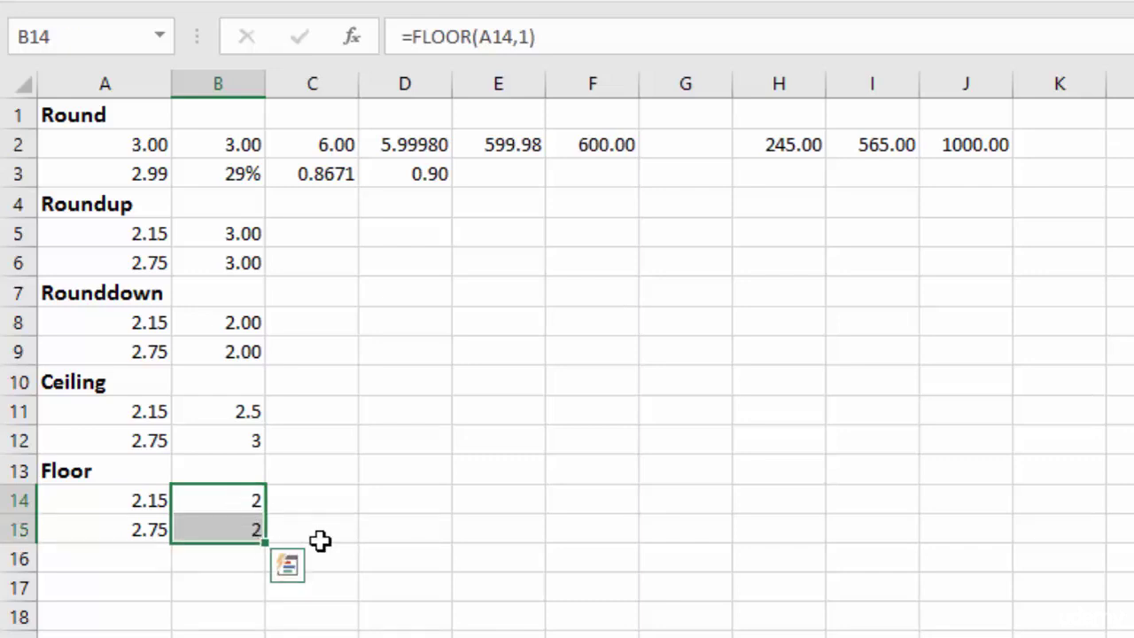
Format B11:B12 and B14:B15 with two decimals: 2.50, 3.00, 2.00, 2.00.
{"action": "left_click", "coordinate": [253, 532]}
{"action": "left_click", "coordinate": [210, 412]}
{"action": "left_click_drag", "start_coordinate": [265, 427], "coordinate": [265, 454]}
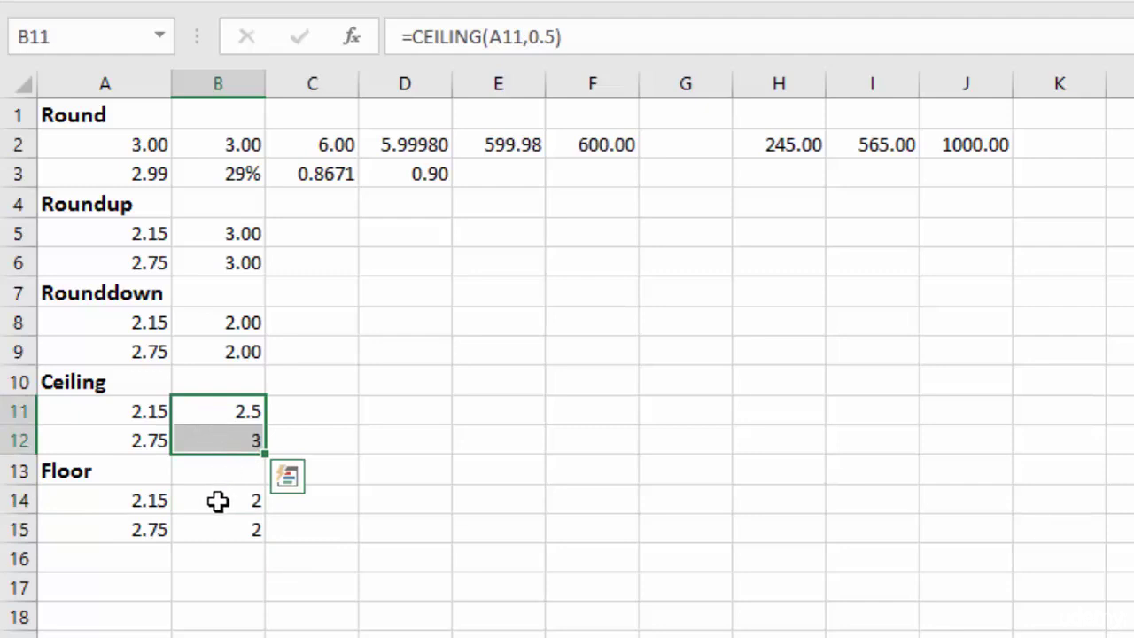
{"action": "left_click_drag", "start_coordinate": [218, 502], "coordinate": [220, 524]}
{"action": "key", "text": "ctrl+shift+1"}
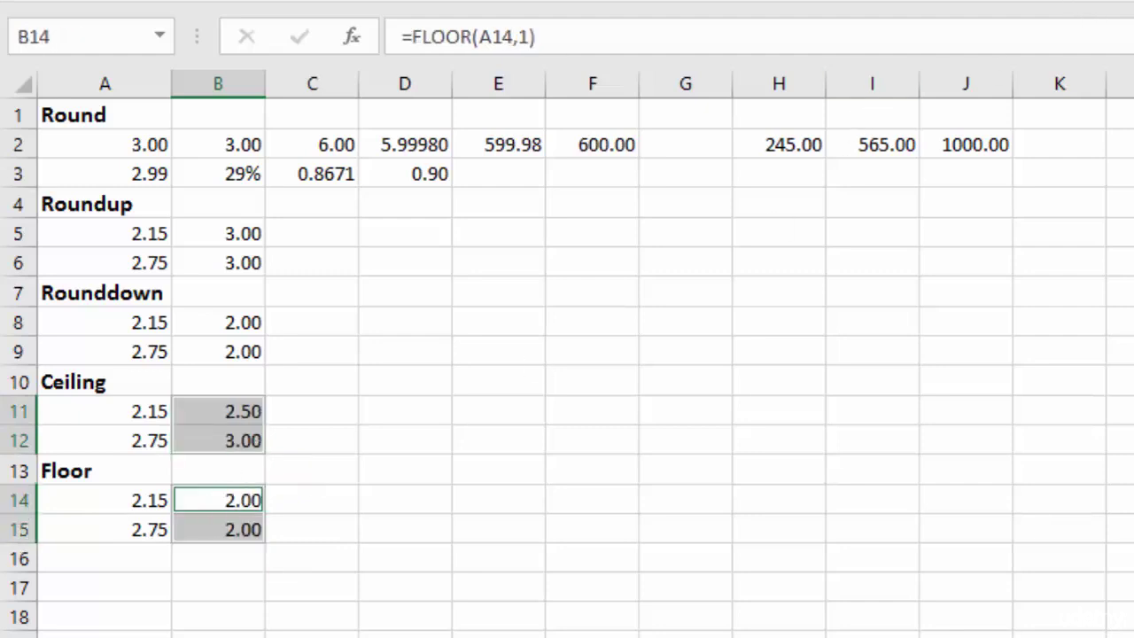
{"action": "left_click", "coordinate": [213, 530]}
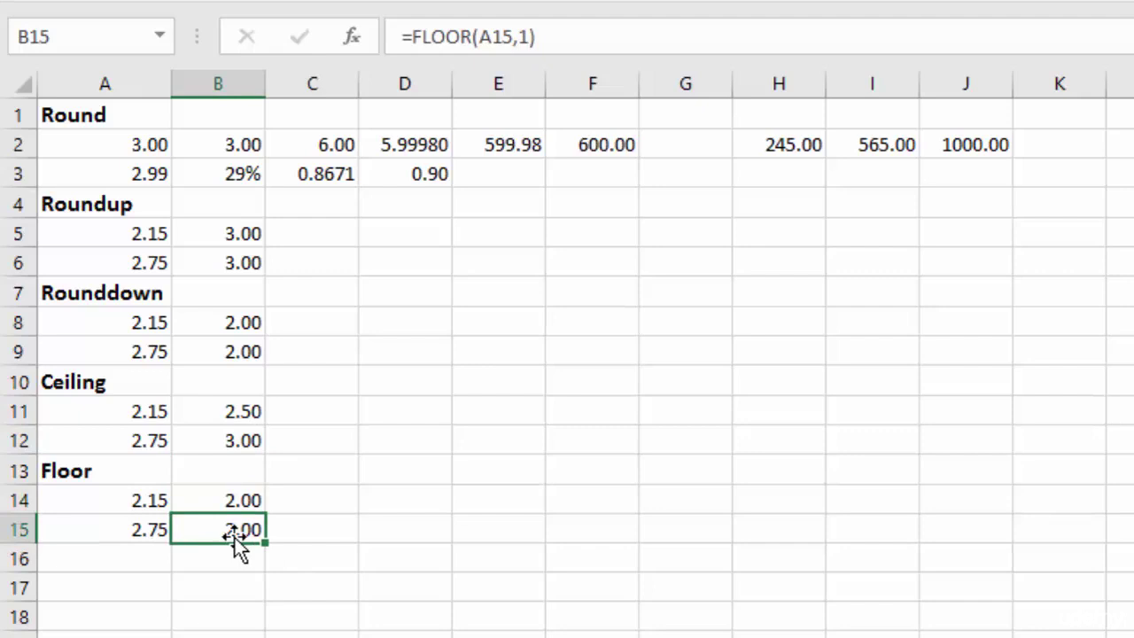
{"action": "left_click", "coordinate": [216, 412]}
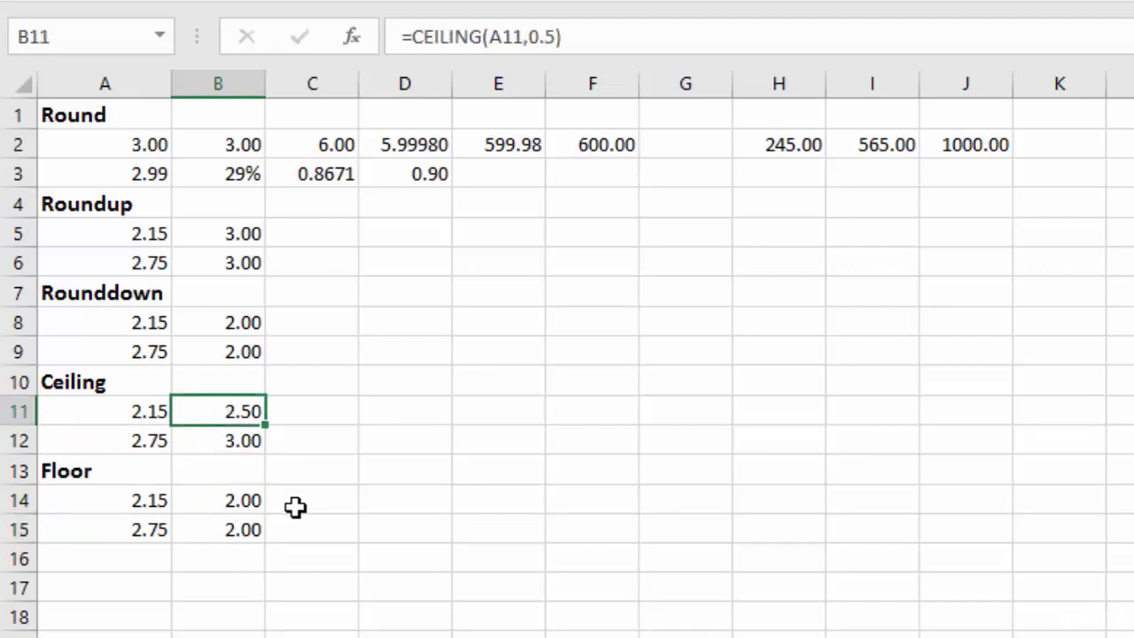
{"action": "key", "text": "F2"}
{"action": "key", "text": "BackSpace"}
{"action": "key", "text": "BackSpace"}
{"action": "key", "text": "BackSpace"}
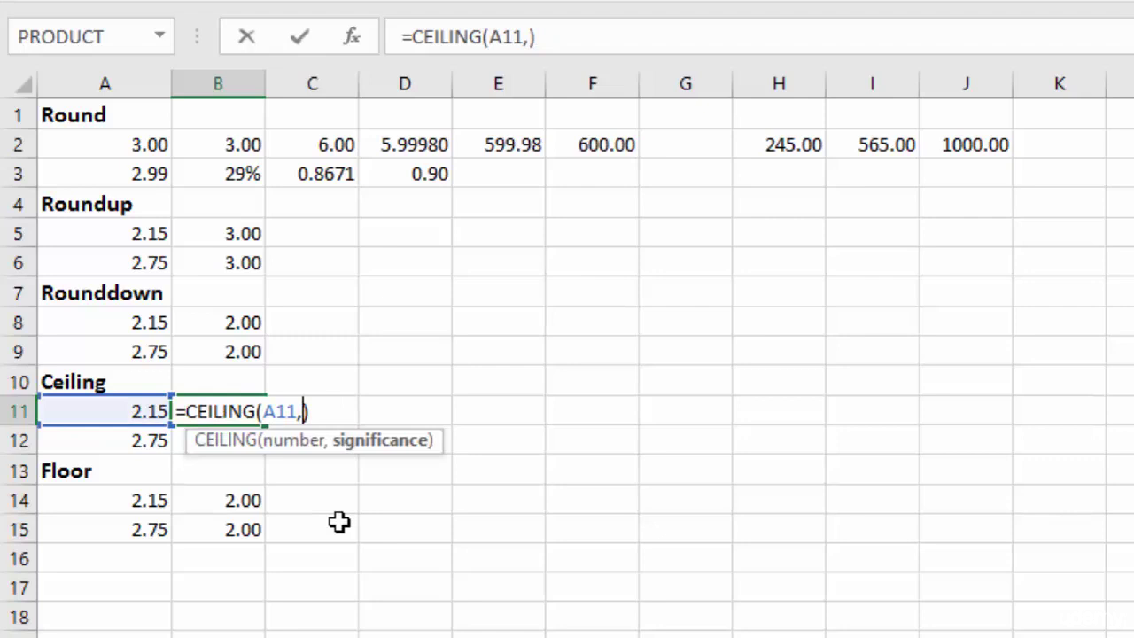
{"action": "type", "text": "20"}
{"action": "key", "text": "Return"}
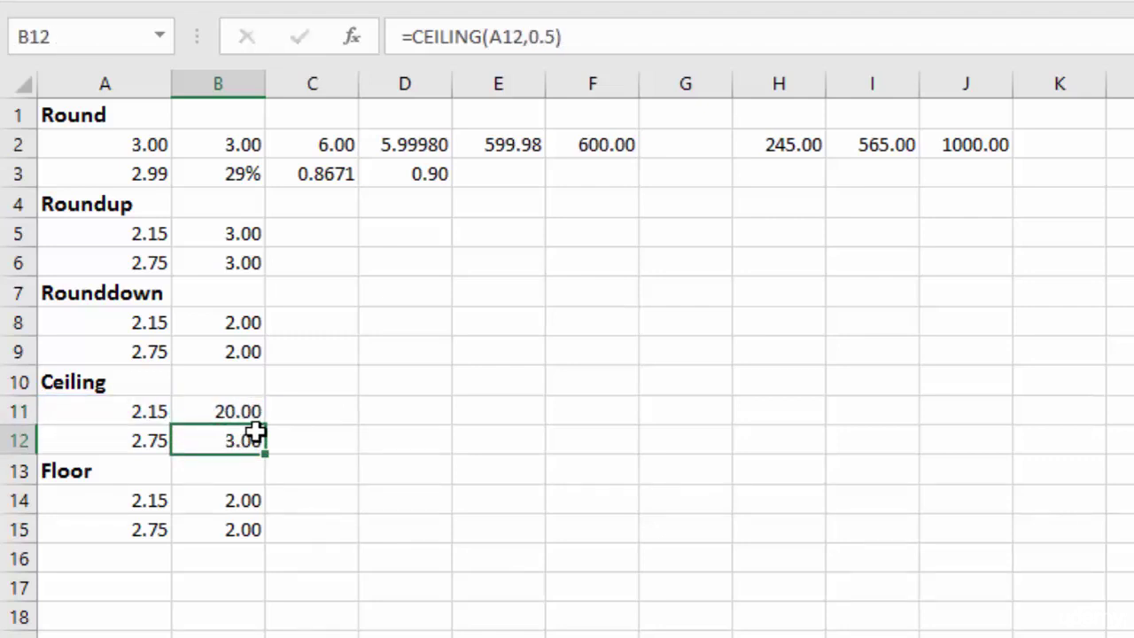
{"action": "left_click", "coordinate": [223, 410]}
{"action": "key", "text": "F2"}
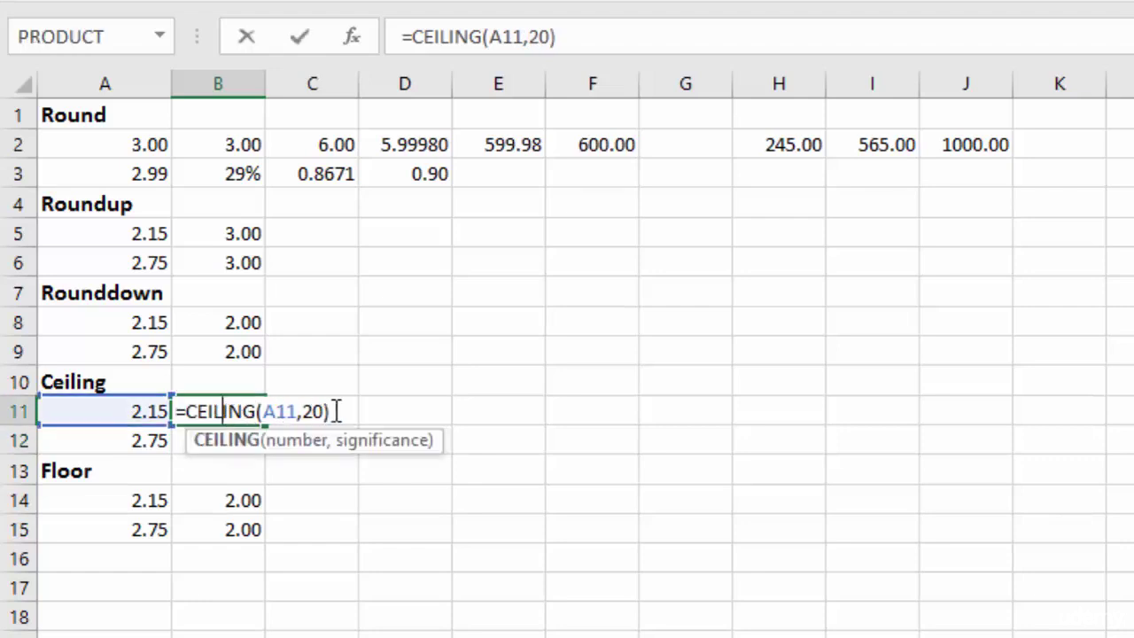
{"action": "left_click", "coordinate": [313, 411]}
{"action": "key", "text": "BackSpace"}
{"action": "type", "text": "10"}
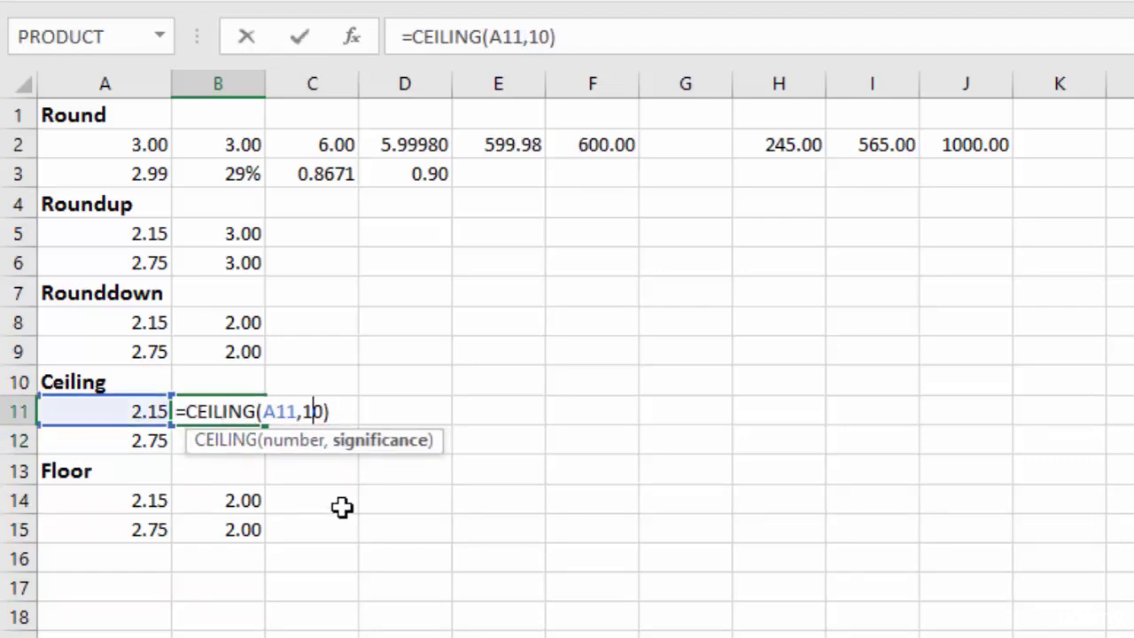
{"action": "key", "text": "Return"}
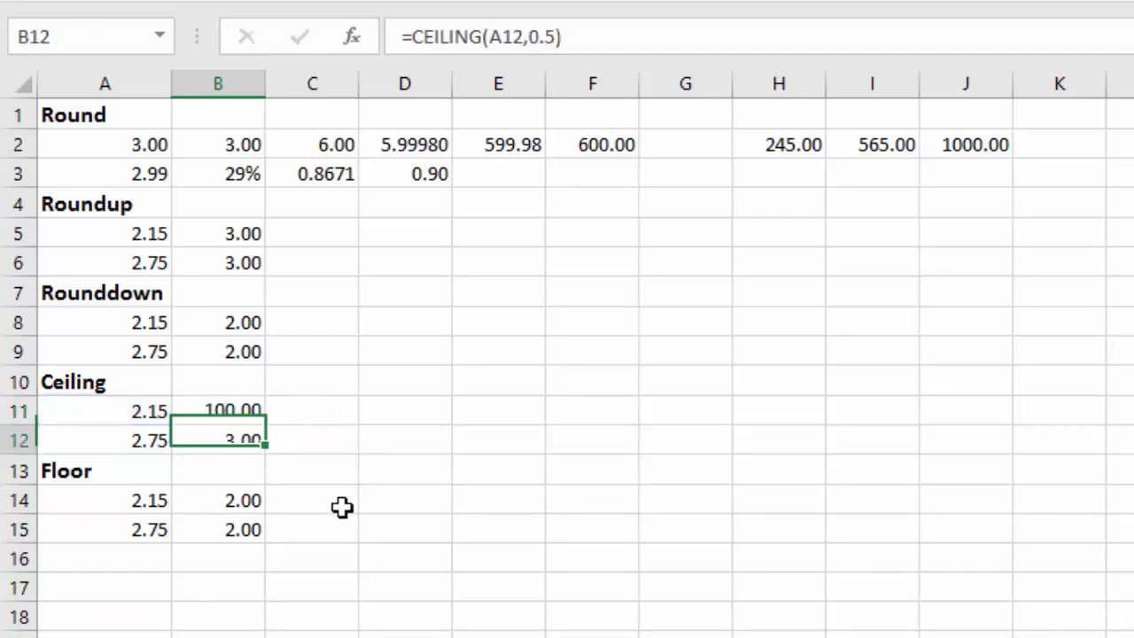
{"action": "left_click", "coordinate": [226, 414]}
{"action": "key", "text": "F2"}
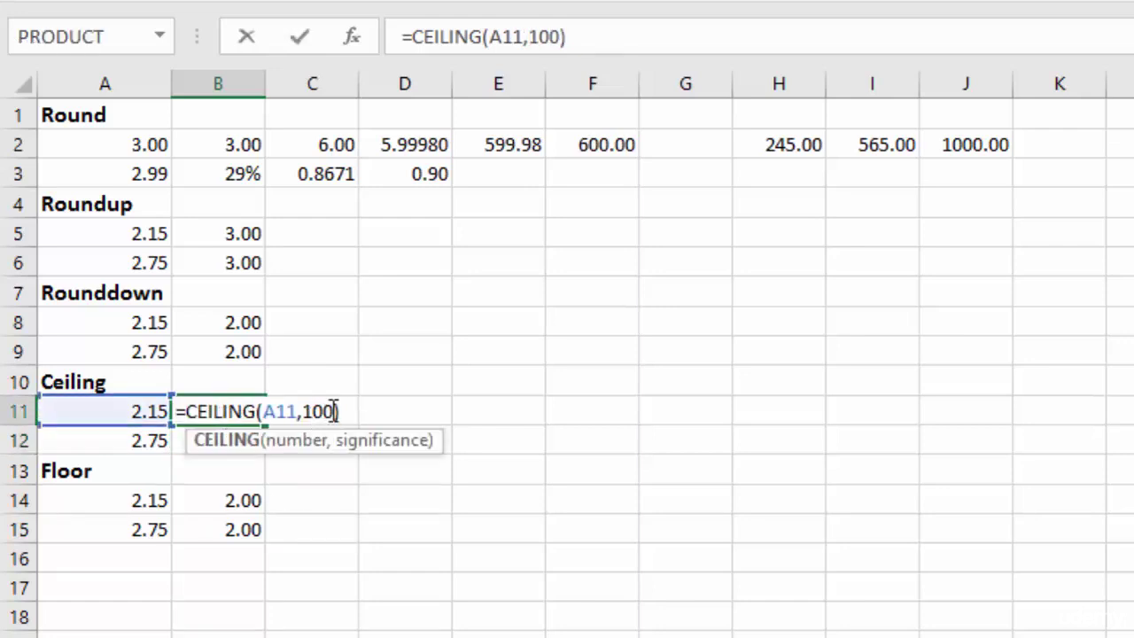
{"action": "left_click", "coordinate": [334, 412]}
{"action": "key", "text": "BackSpace"}
{"action": "key", "text": "BackSpace"}
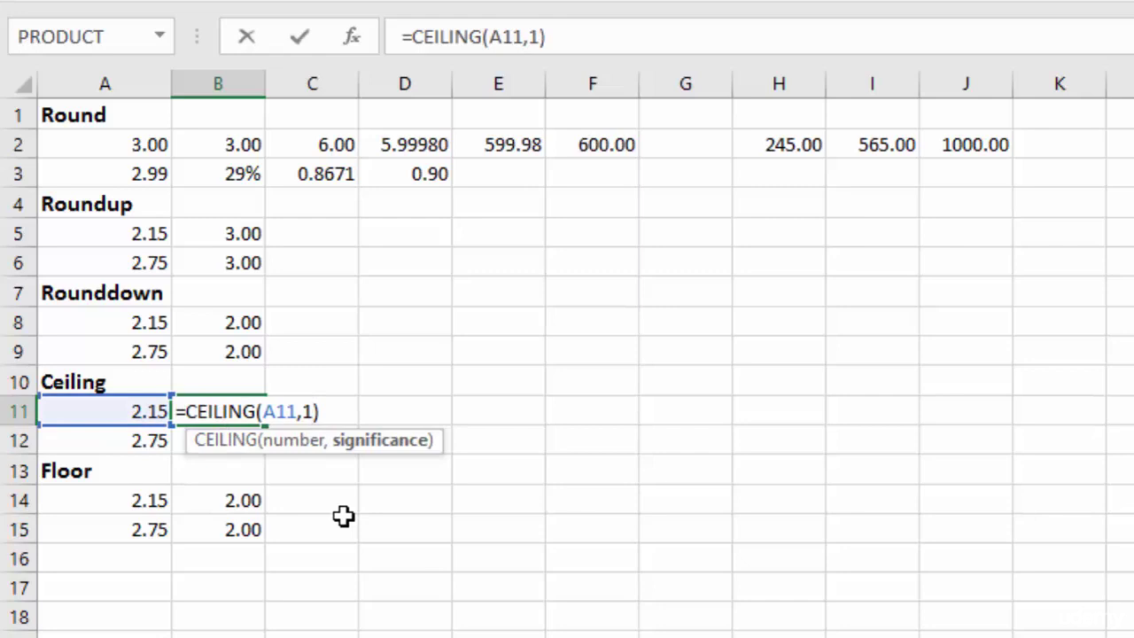
{"action": "key", "text": "BackSpace"}
{"action": "type", "text": "0"}
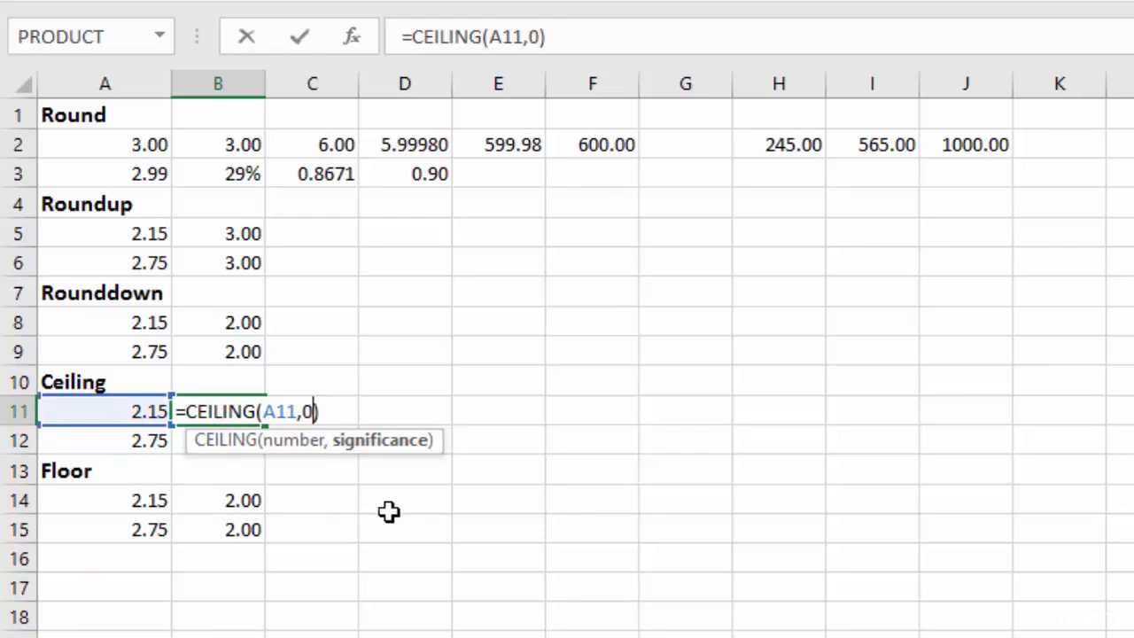
{"action": "key", "text": "BackSpace"}
{"action": "type", "text": ".50"}
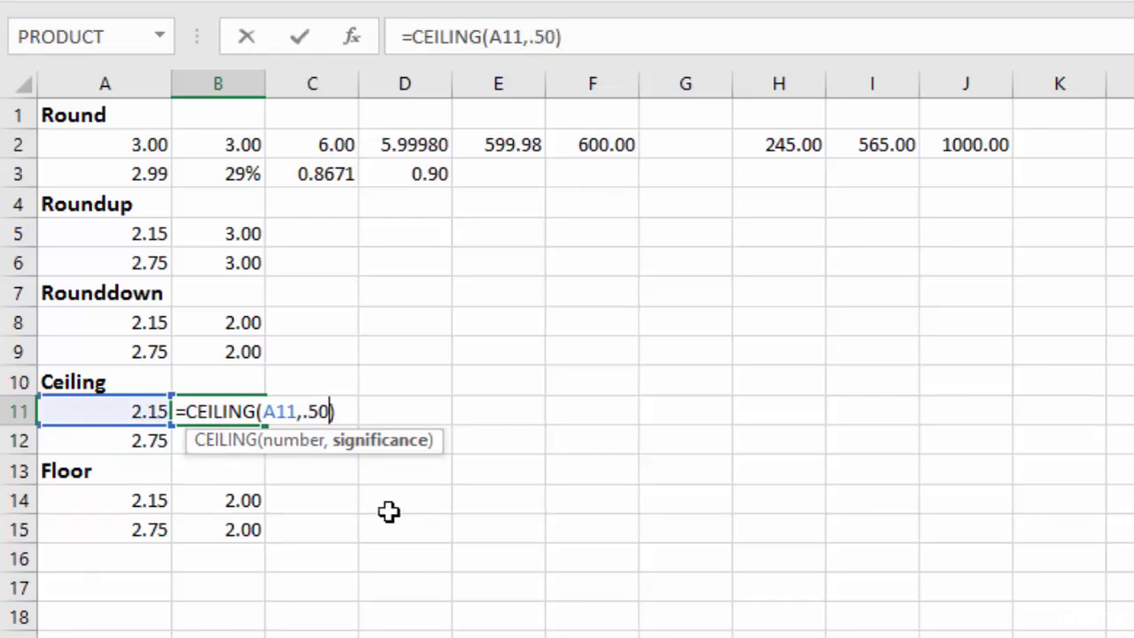
{"action": "key", "text": "Return"}
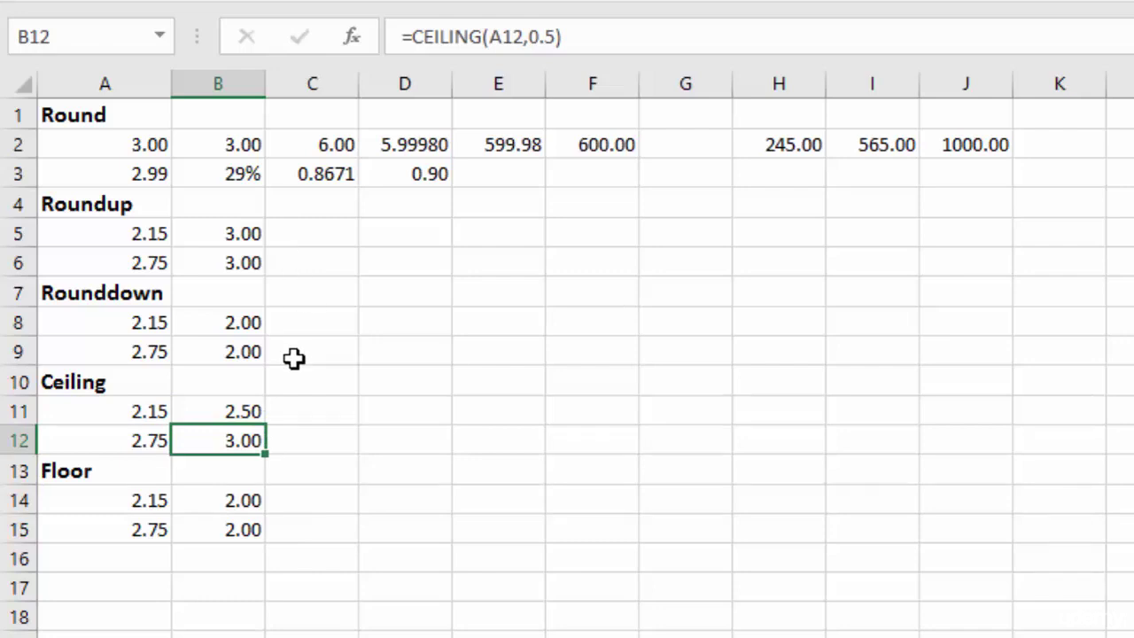
Enter =CEILING(A11*2,1)-0.01 in D11 and fill to D12, showing 4.99 and 5.99.
{"action": "left_click", "coordinate": [409, 412]}
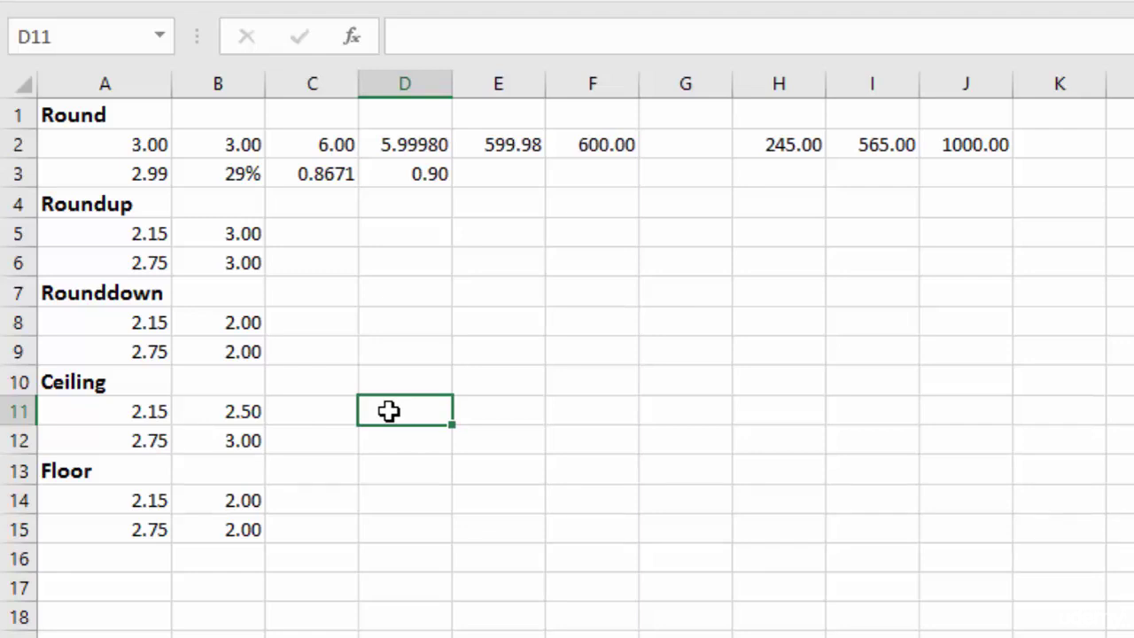
{"action": "type", "text": "=CEILING("}
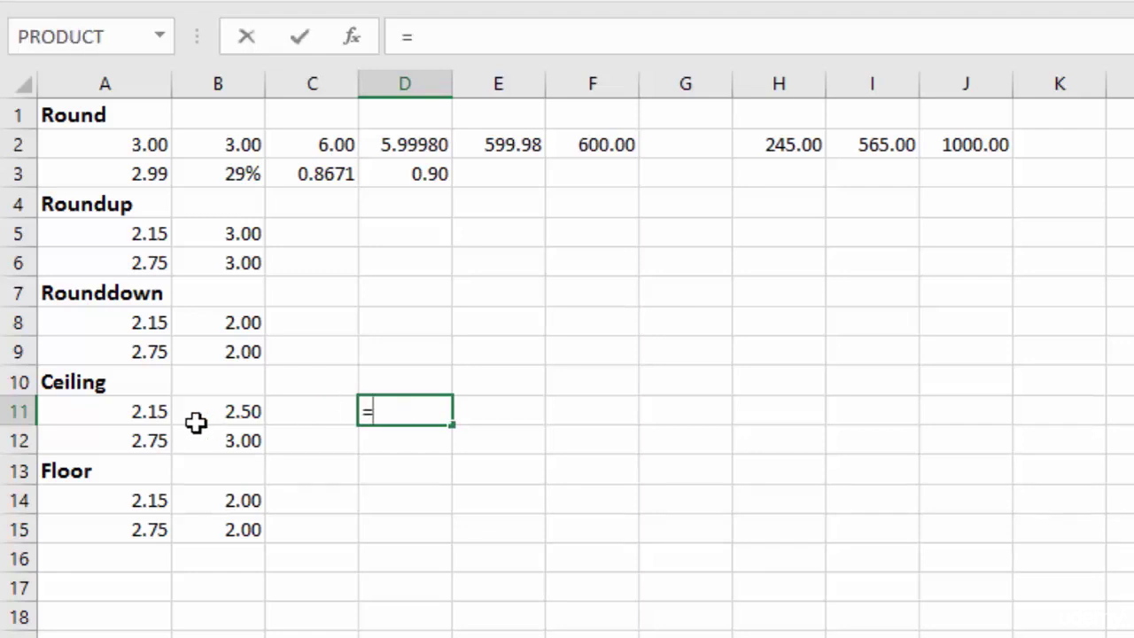
{"action": "left_click", "coordinate": [129, 417]}
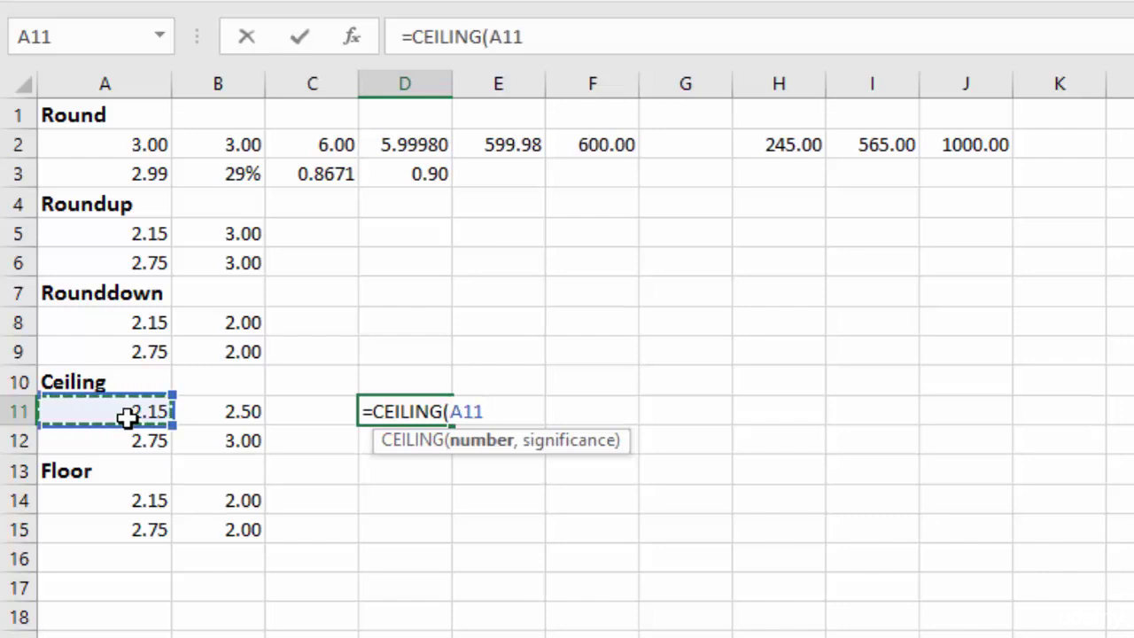
{"action": "type", "text": "*2"}
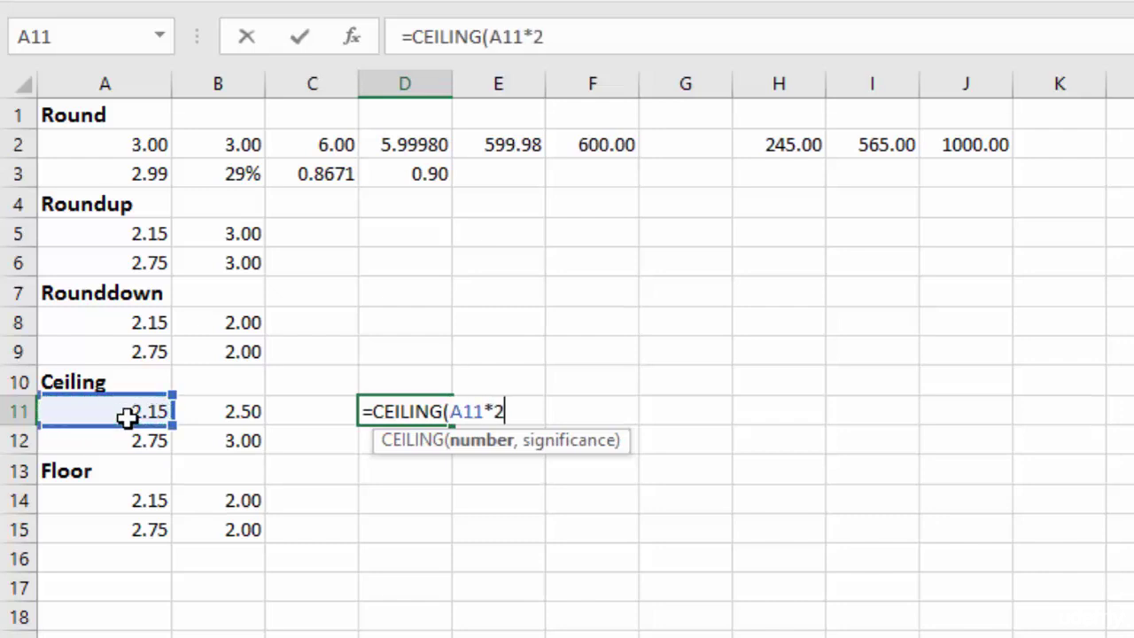
{"action": "type", "text": ","}
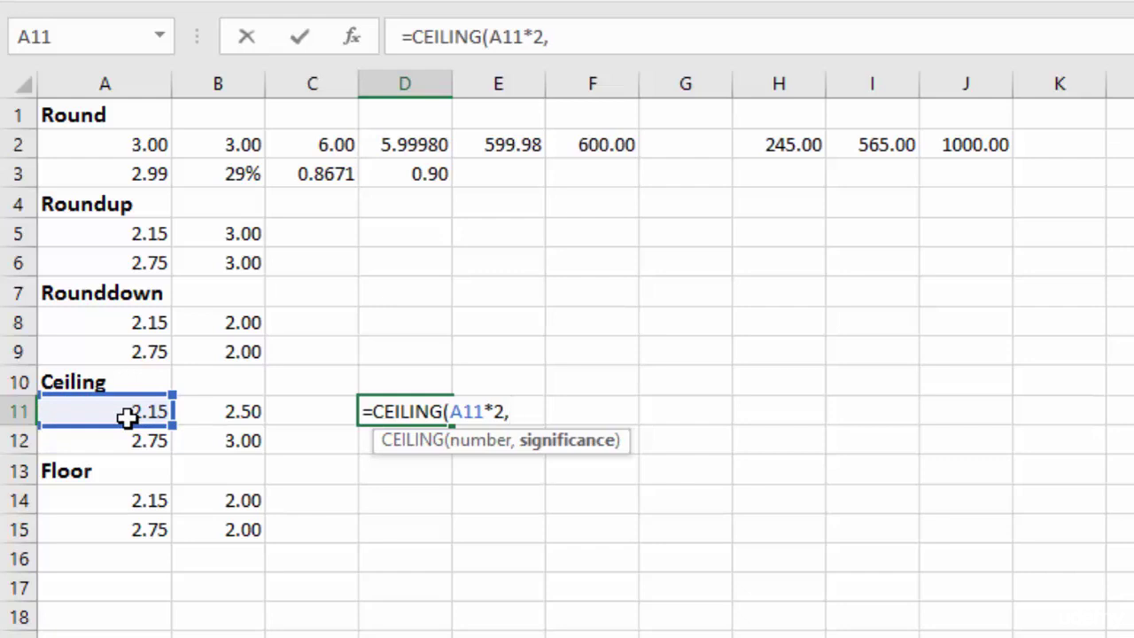
{"action": "type", "text": "1)"}
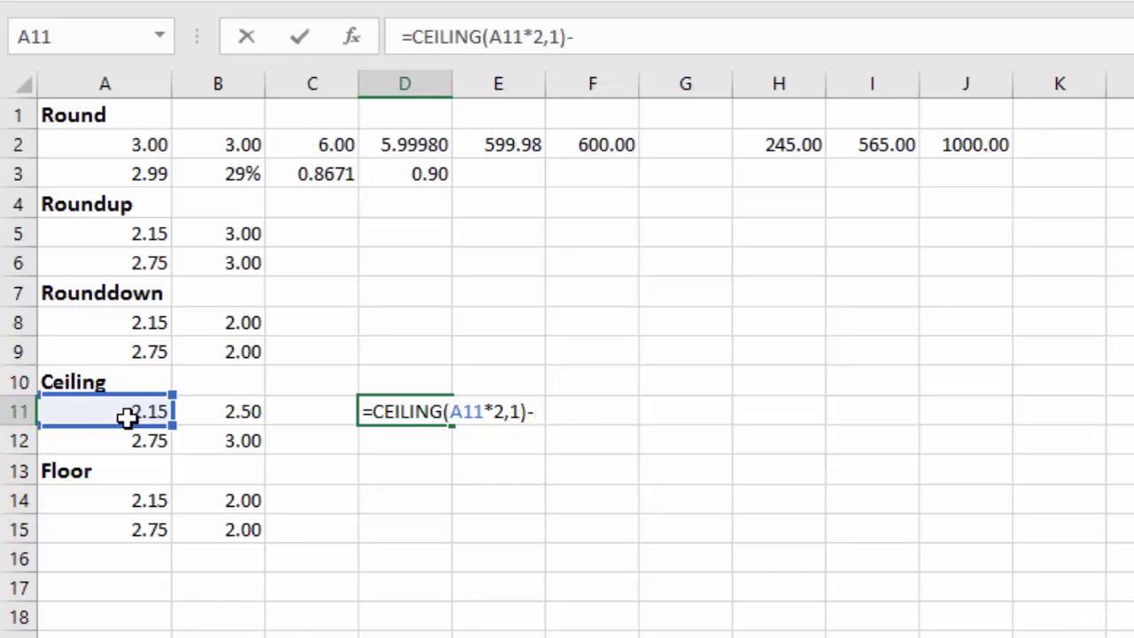
{"action": "type", "text": "-.01"}
{"action": "key", "text": "Return"}
{"action": "left_click", "coordinate": [417, 413]}
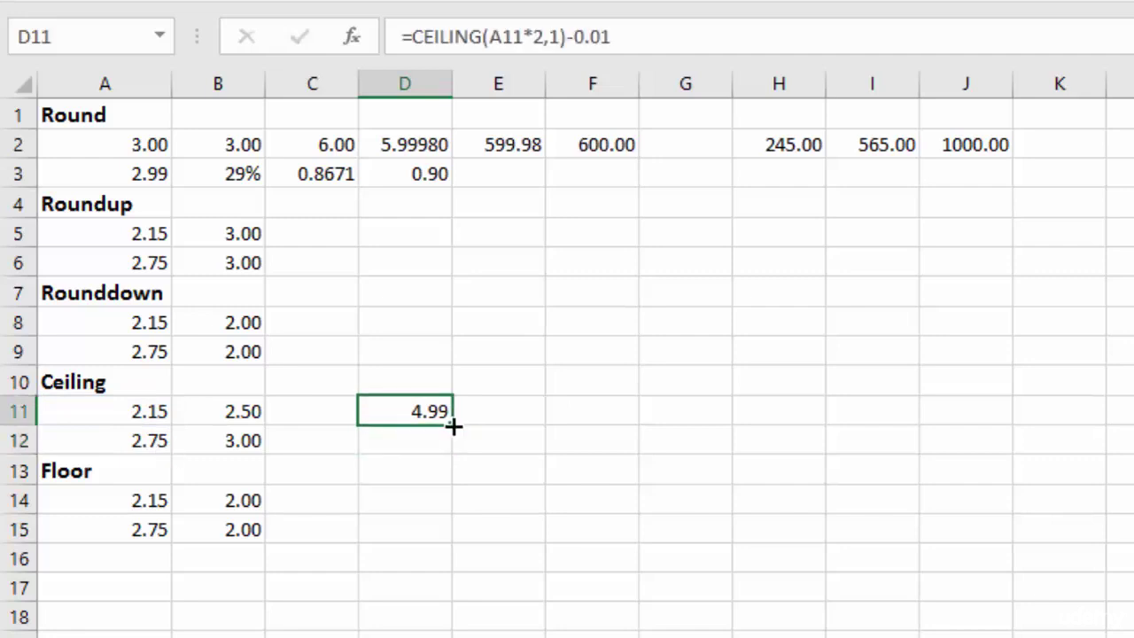
{"action": "left_click_drag", "start_coordinate": [453, 425], "coordinate": [449, 452]}
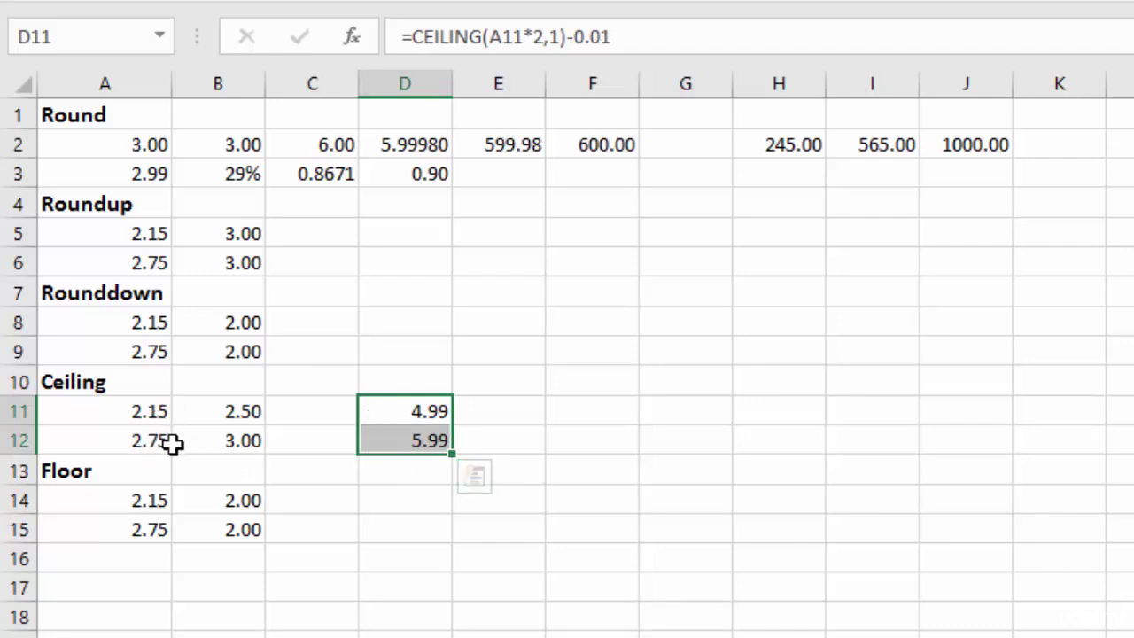
Change D12's CEILING significance to 0.5 and copy it up to D11, showing 4.49 and 5.49.
{"action": "double_click", "coordinate": [385, 438]}
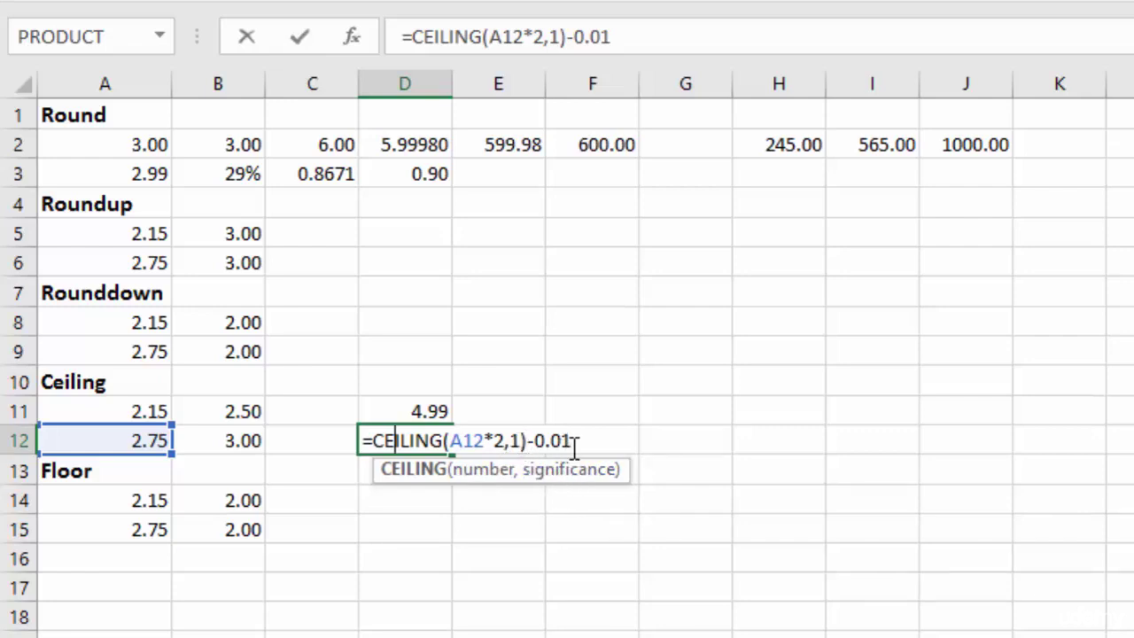
{"action": "left_click", "coordinate": [521, 440]}
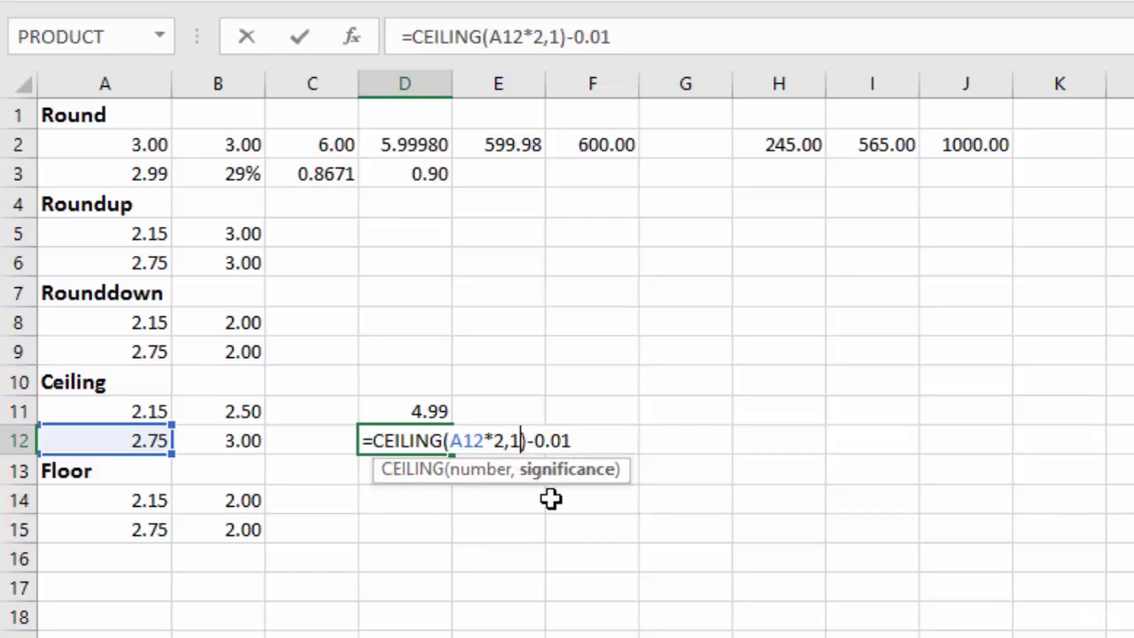
{"action": "key", "text": "BackSpace"}
{"action": "type", "text": ".5"}
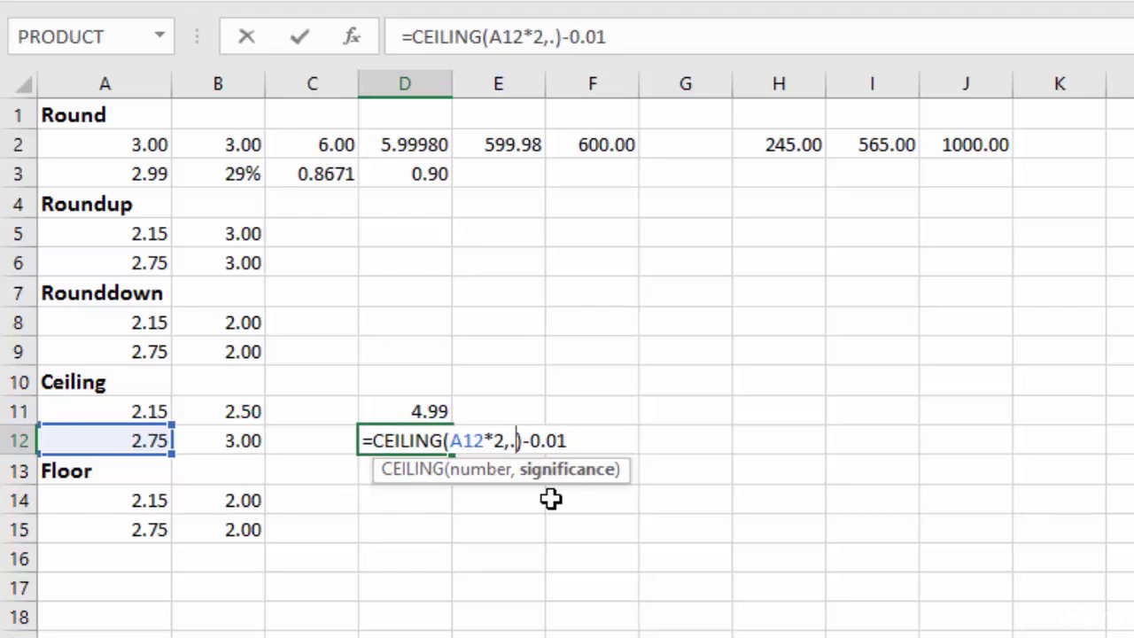
{"action": "key", "text": "Return"}
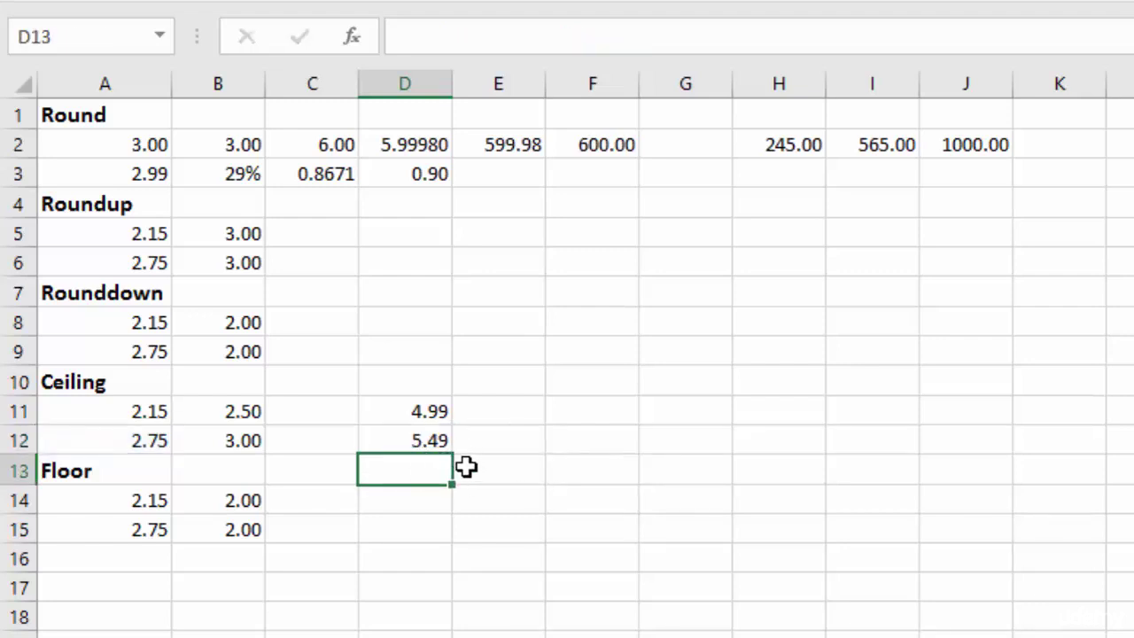
{"action": "left_click", "coordinate": [425, 438]}
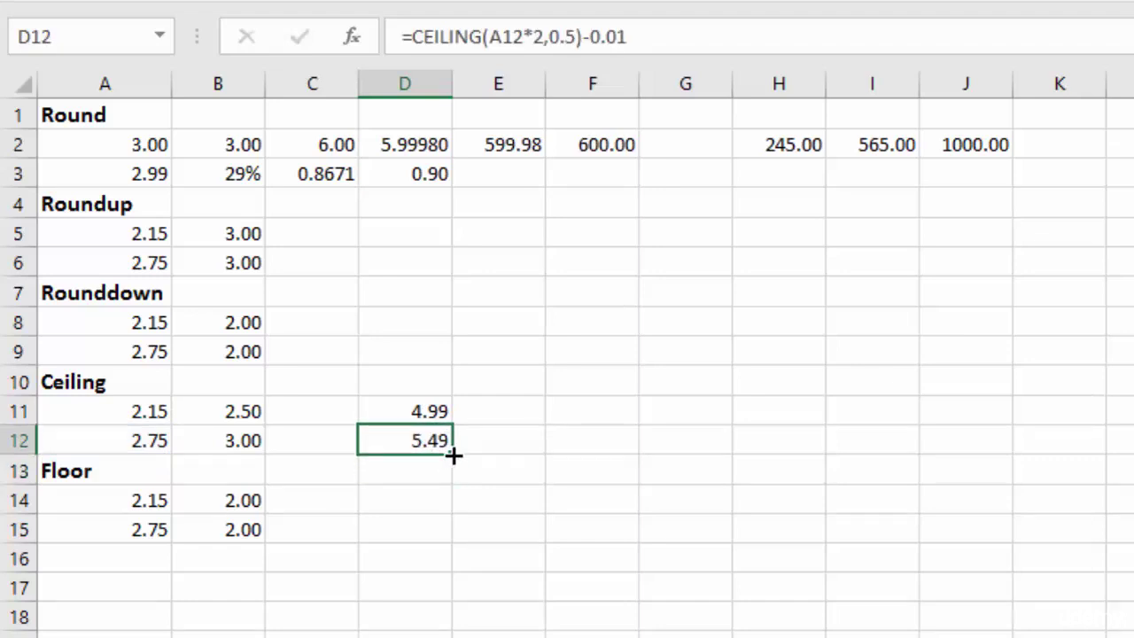
{"action": "left_click_drag", "start_coordinate": [452, 452], "coordinate": [449, 409]}
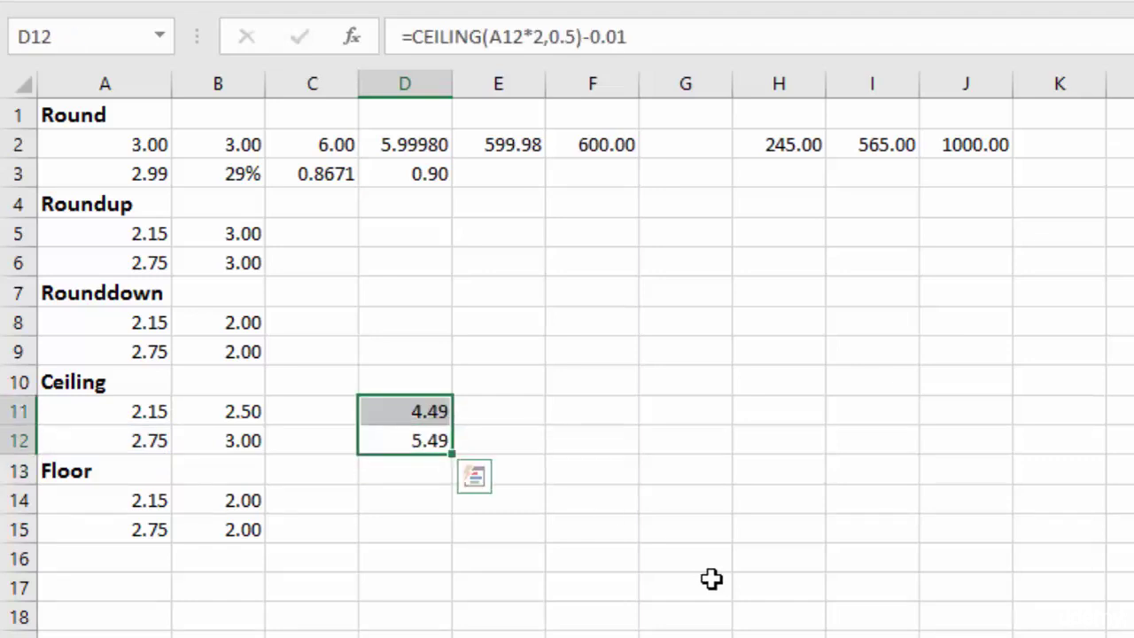